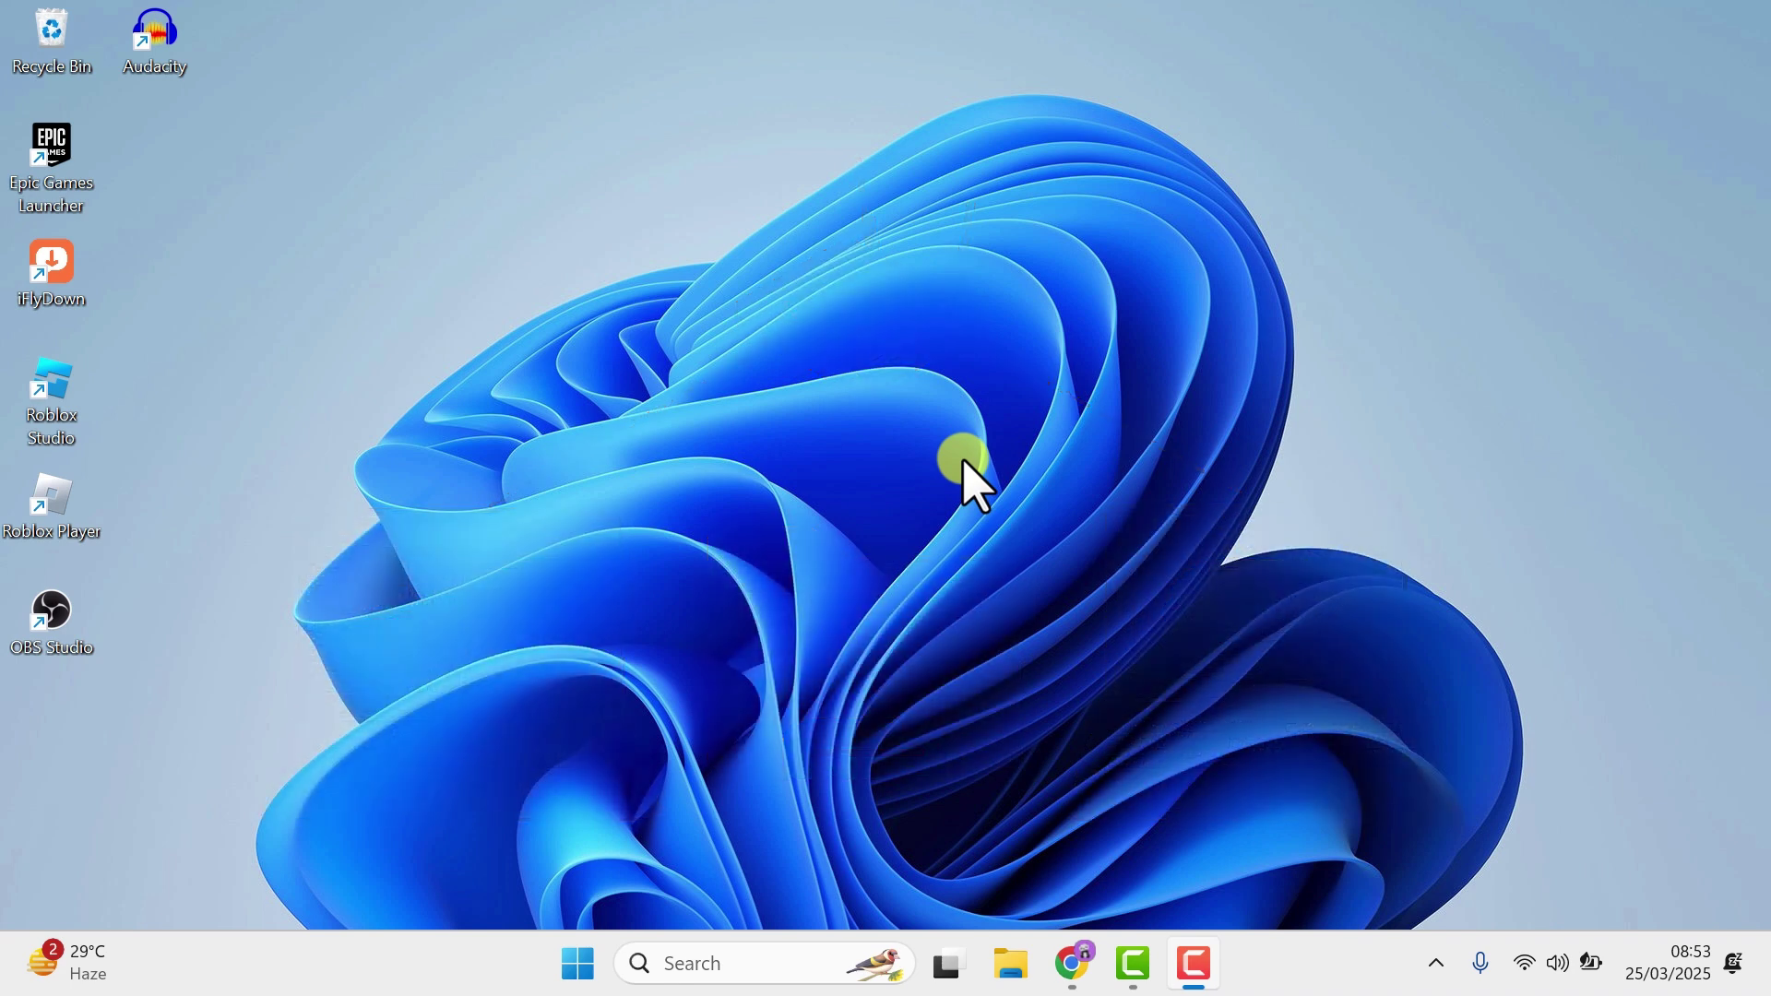
Search for Control Panel and go to Network and Internet > Network and Sharing Center
{"action": "left_click", "coordinate": [715, 959]}
{"action": "type", "text": "control"}
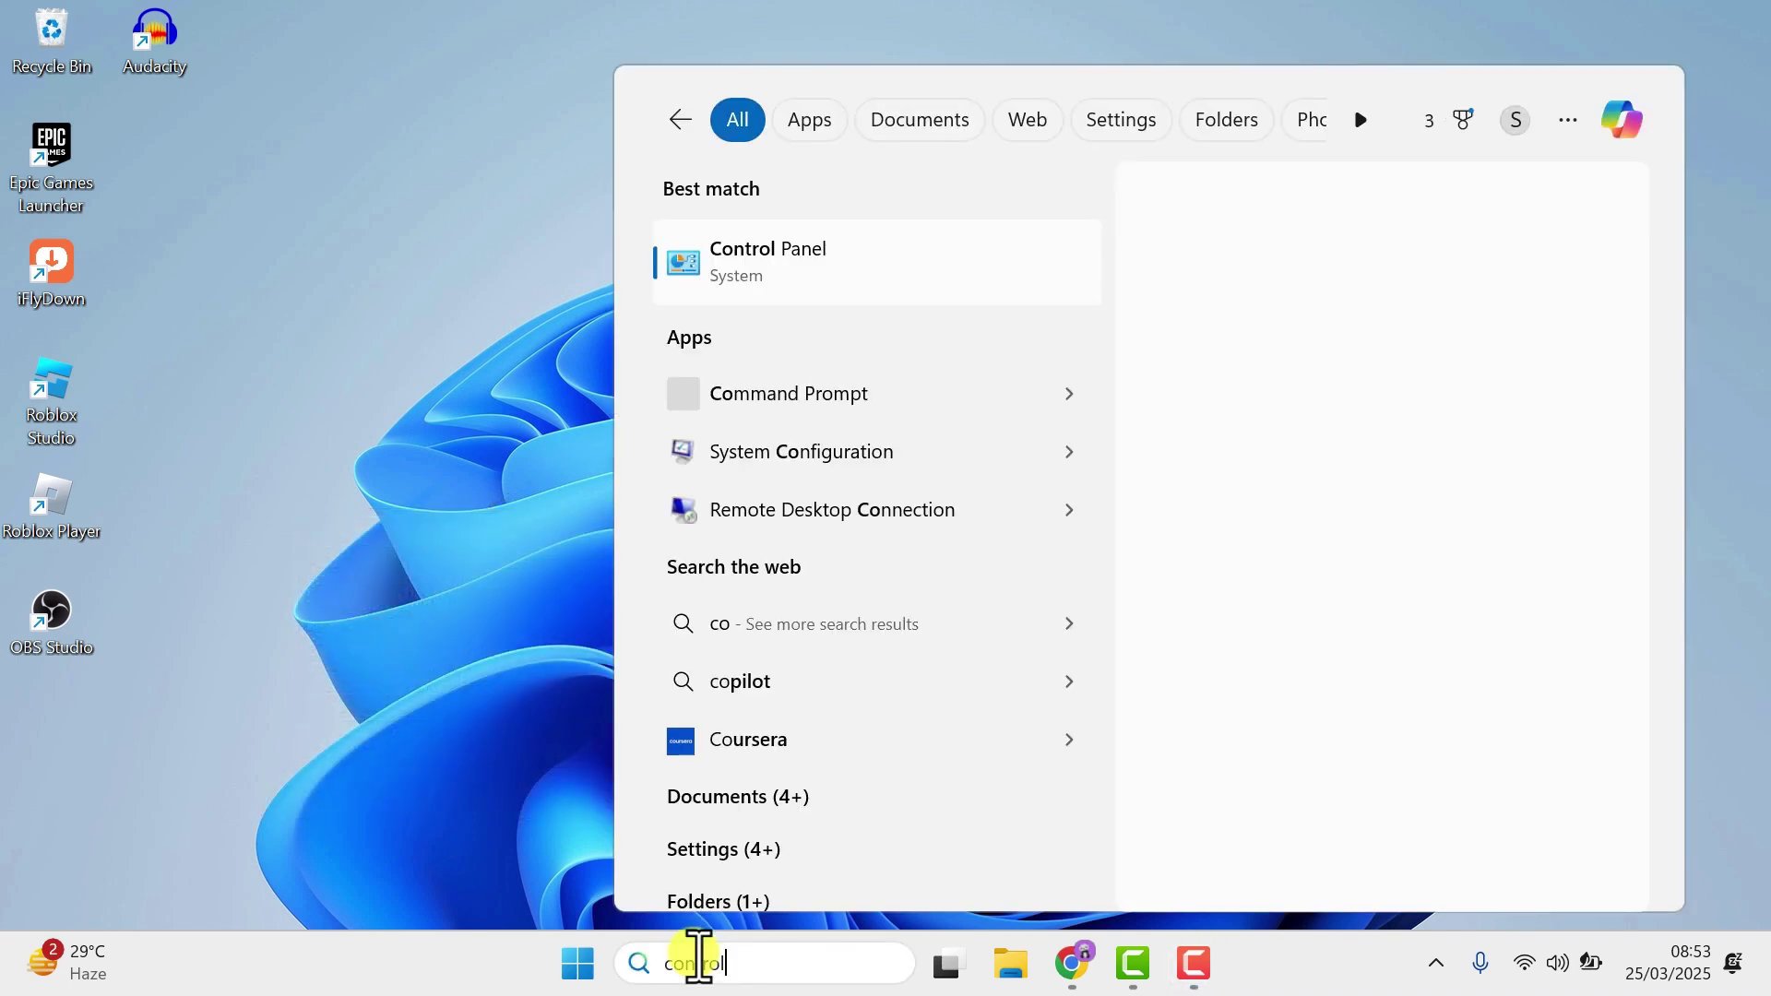
{"action": "type", "text": " panel"}
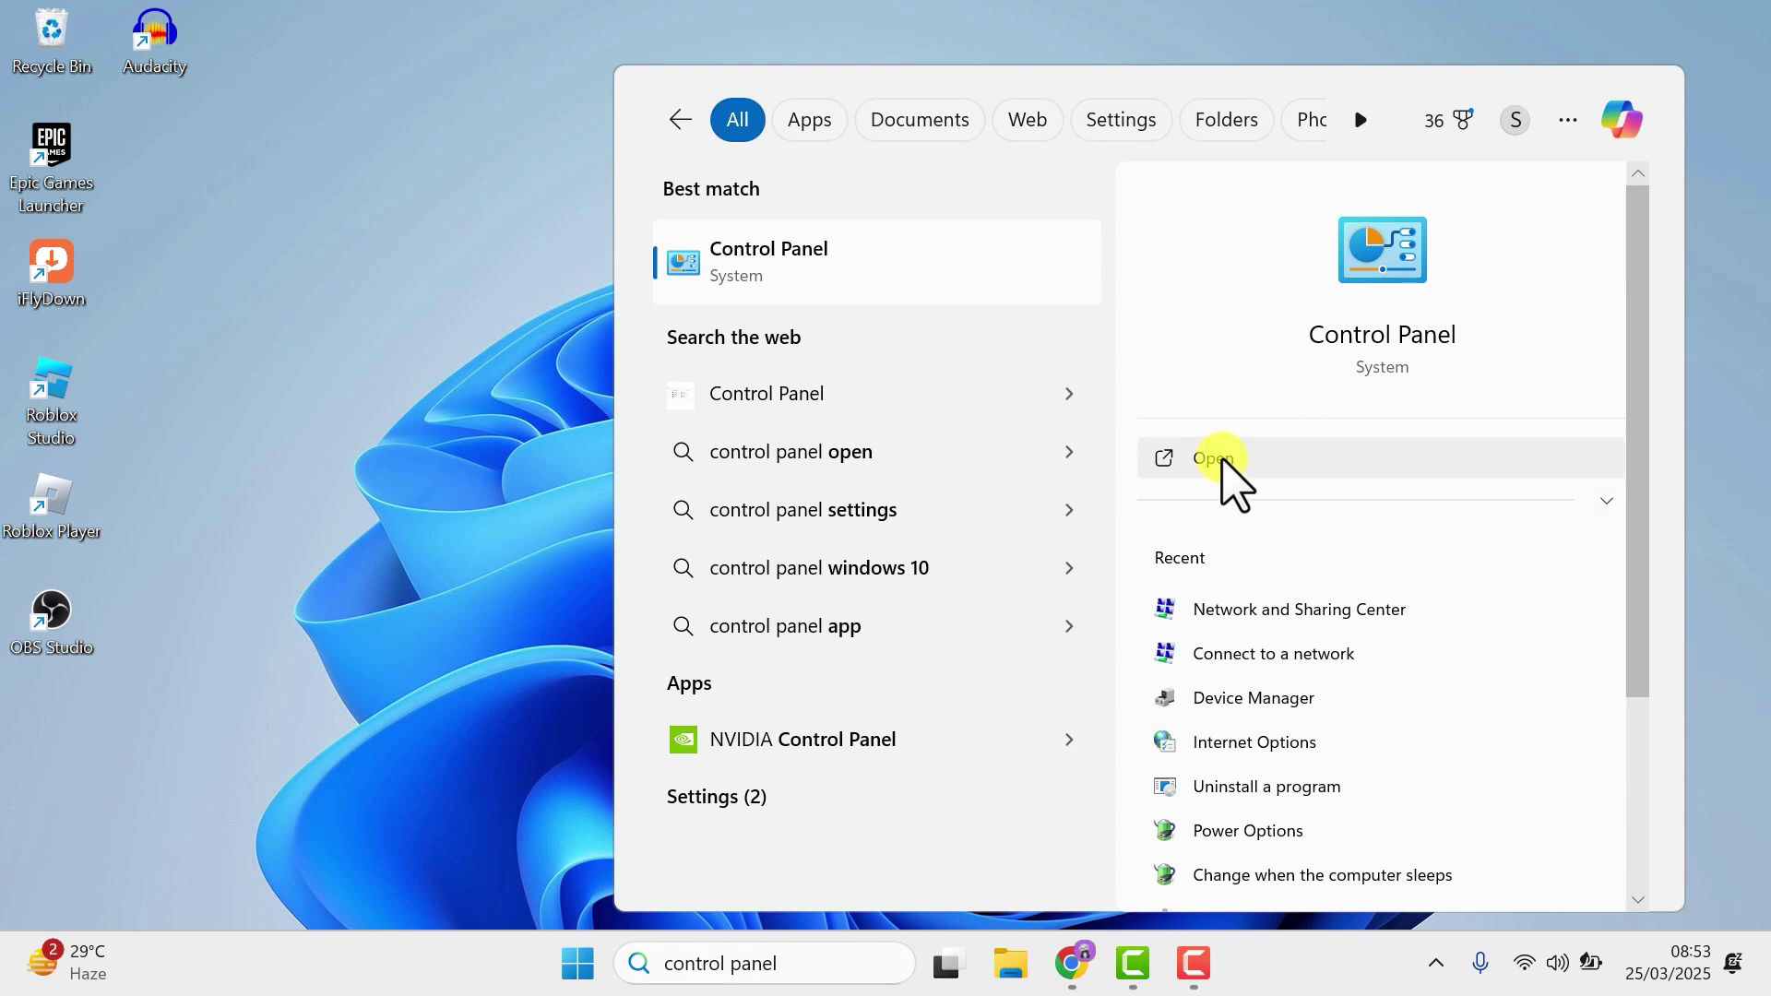
{"action": "left_click", "coordinate": [1213, 458]}
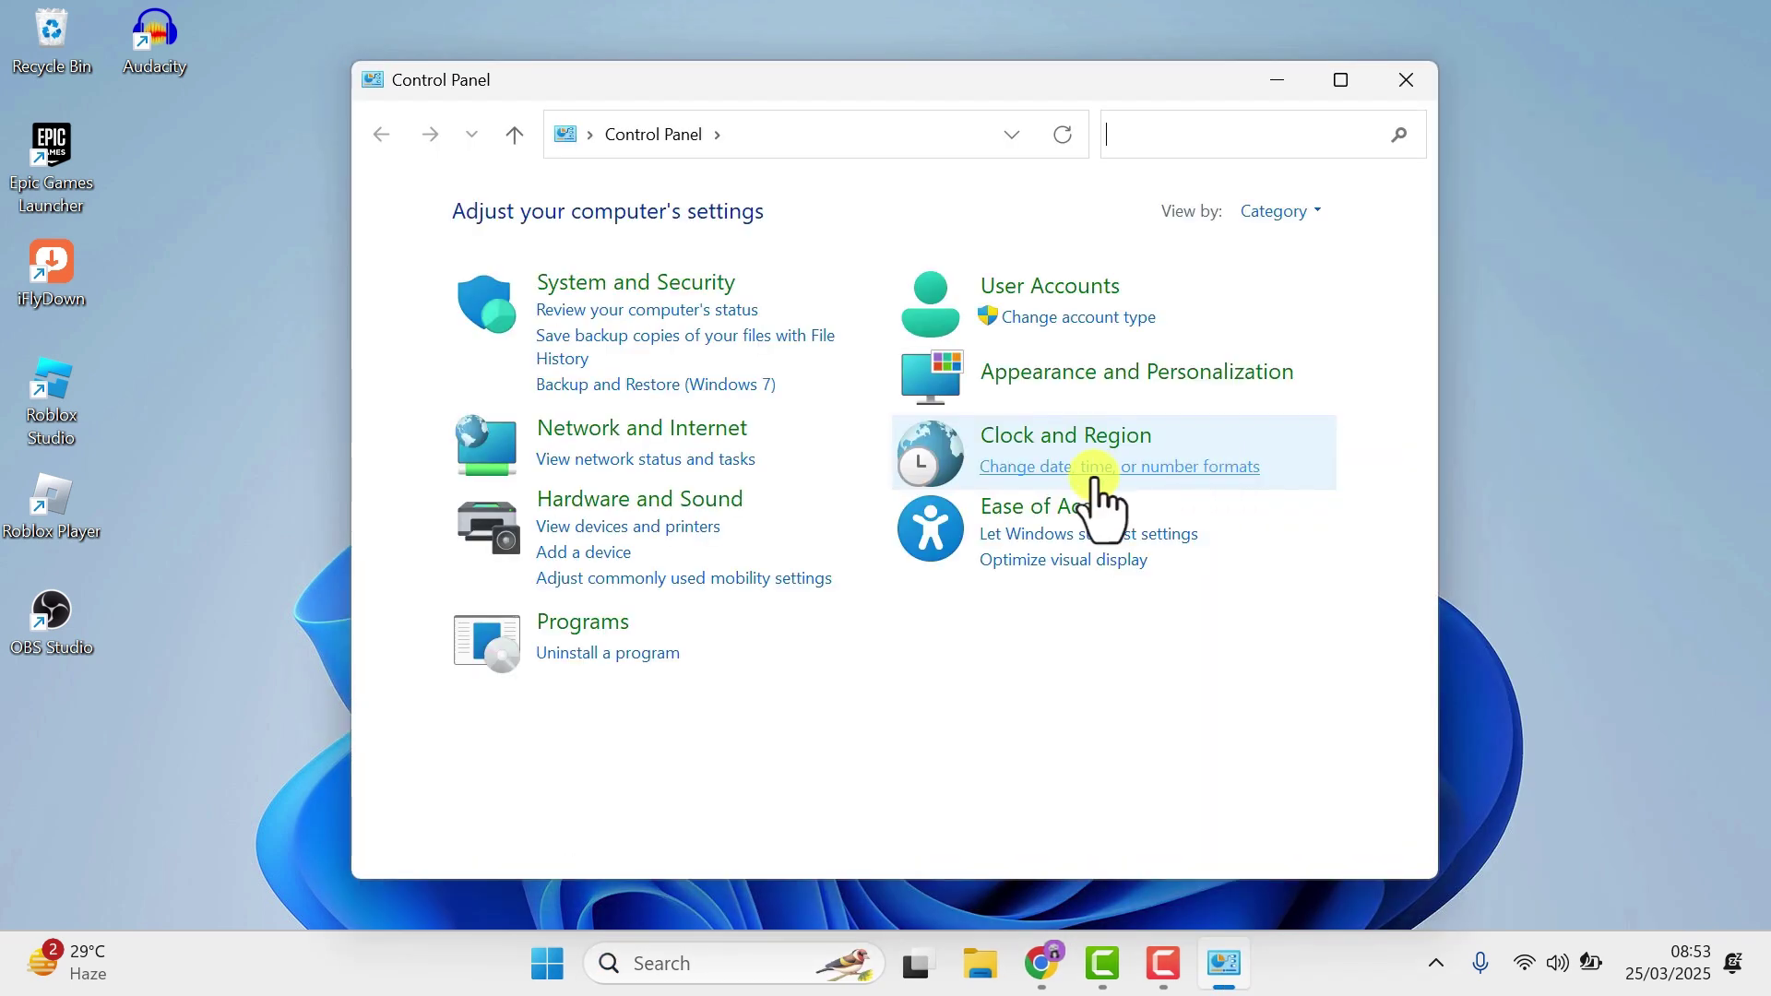
{"action": "left_click", "coordinate": [572, 434]}
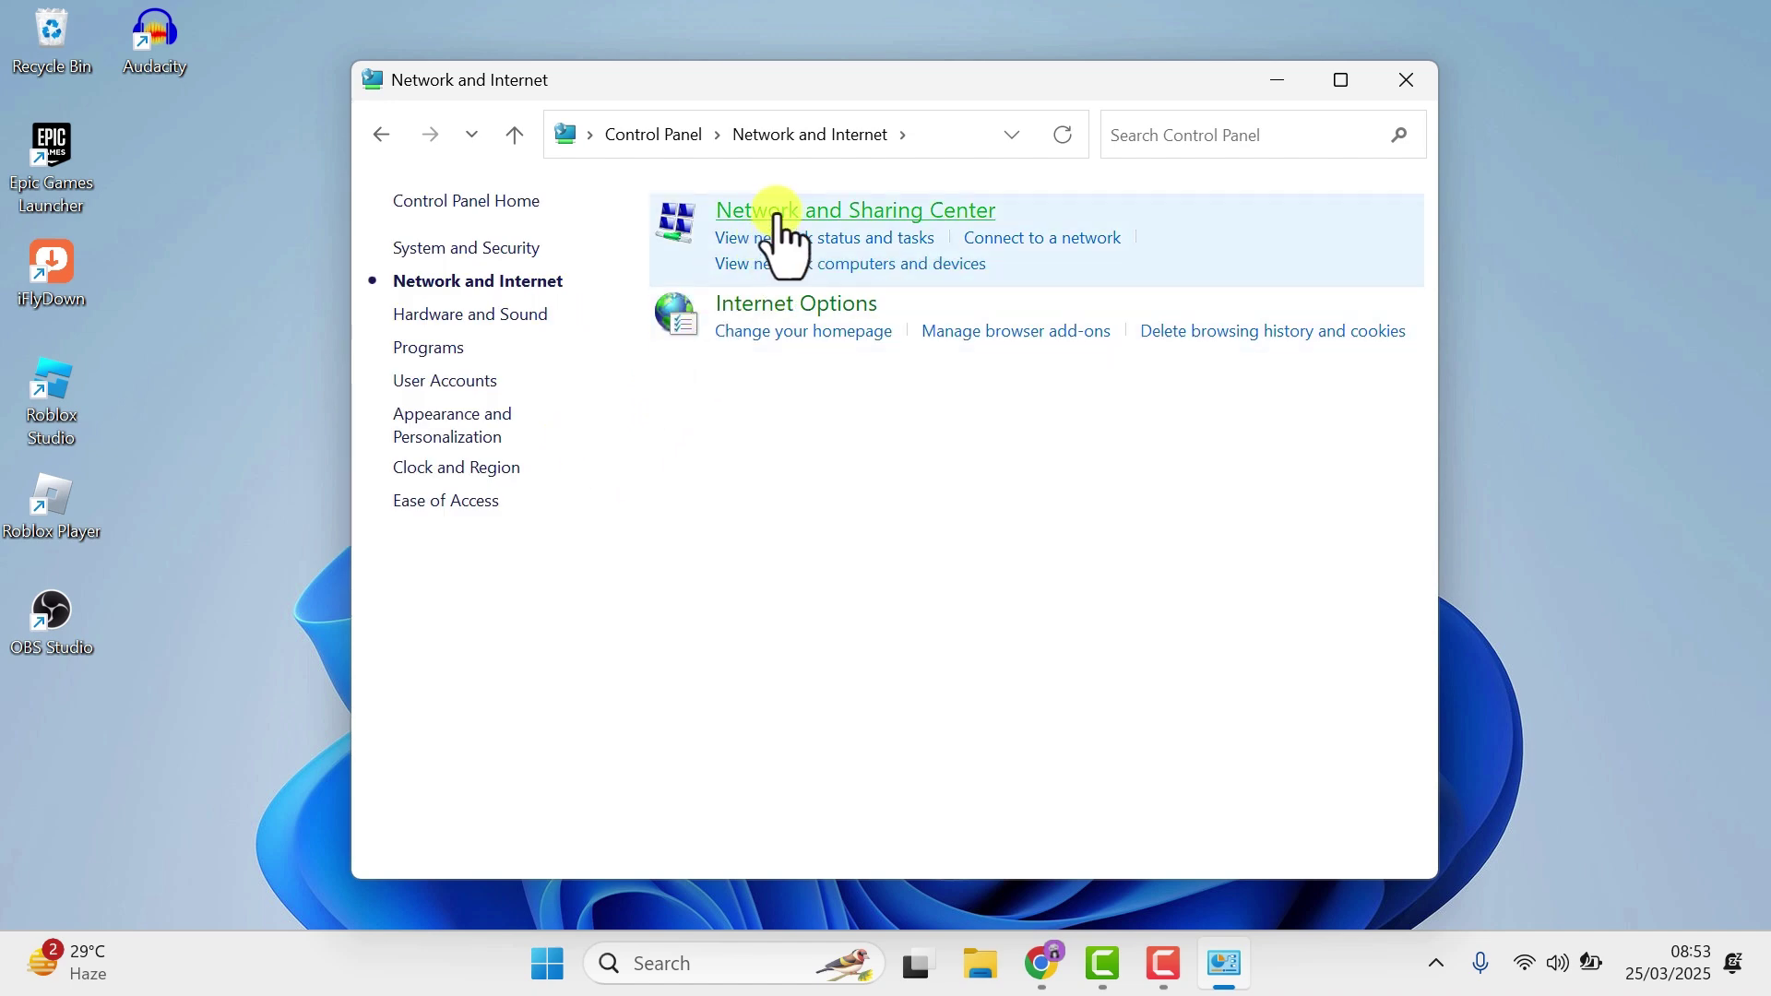
{"action": "left_click", "coordinate": [778, 216]}
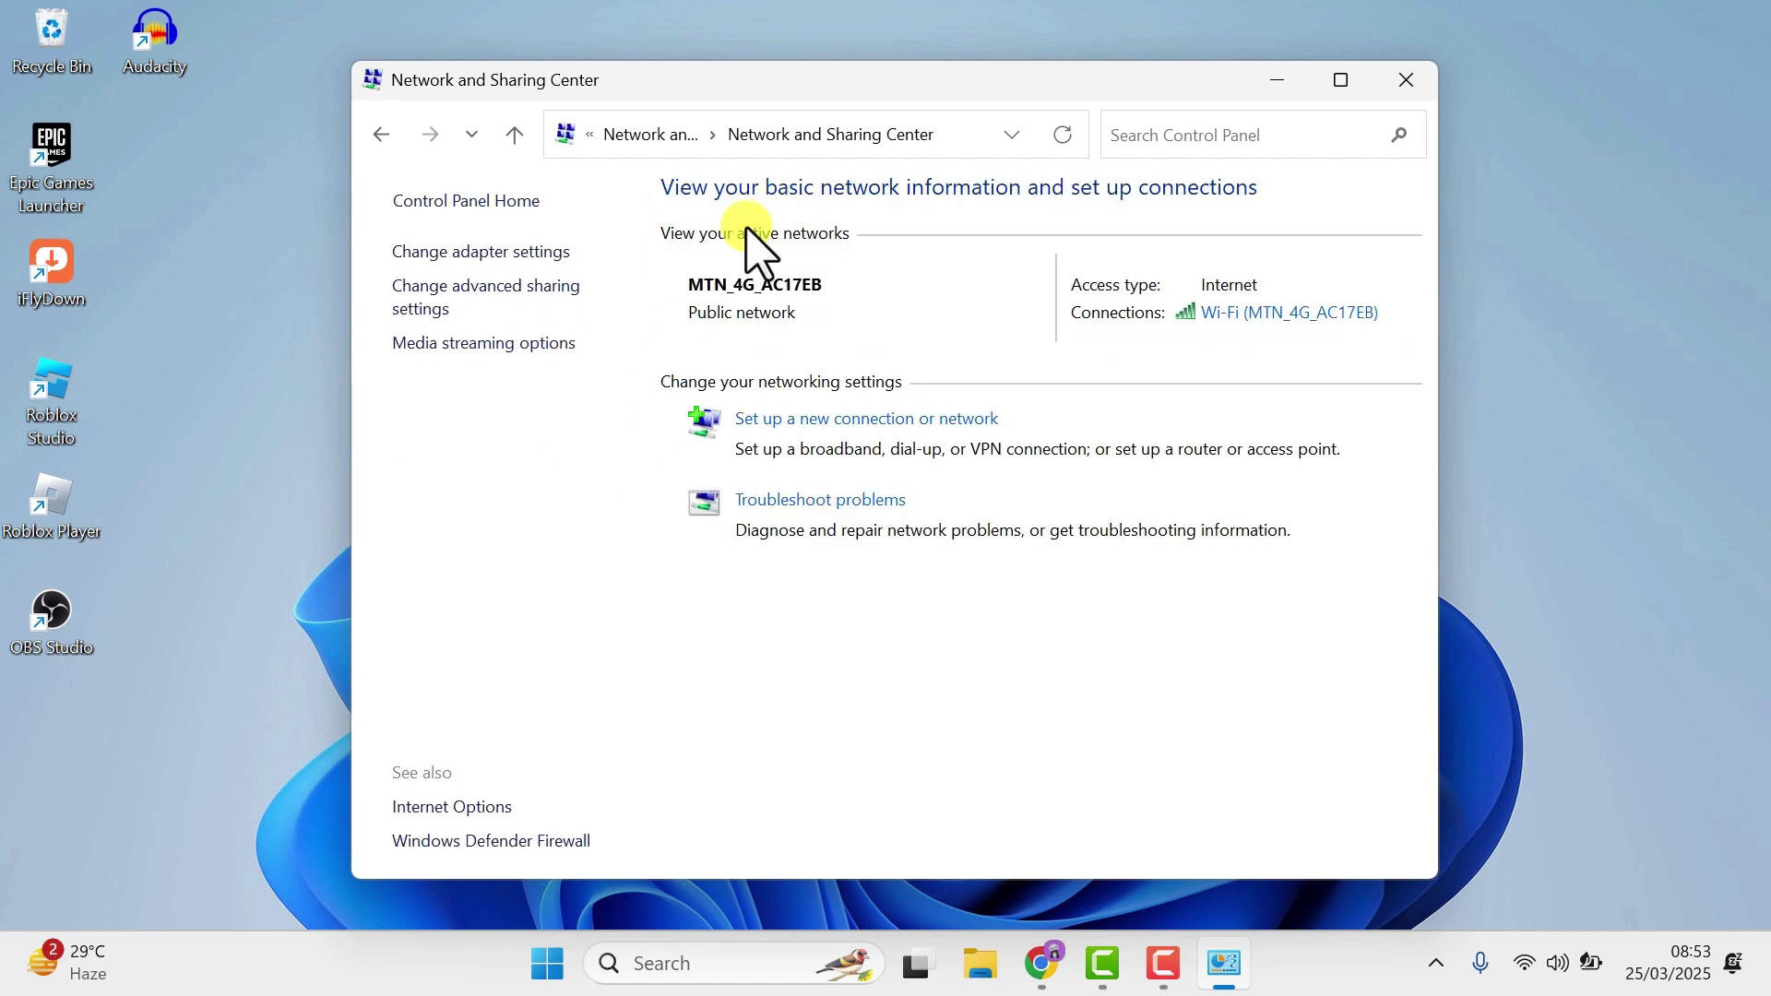
Turn on media streaming, then go back to Network and Sharing Center
{"action": "left_click", "coordinate": [517, 346]}
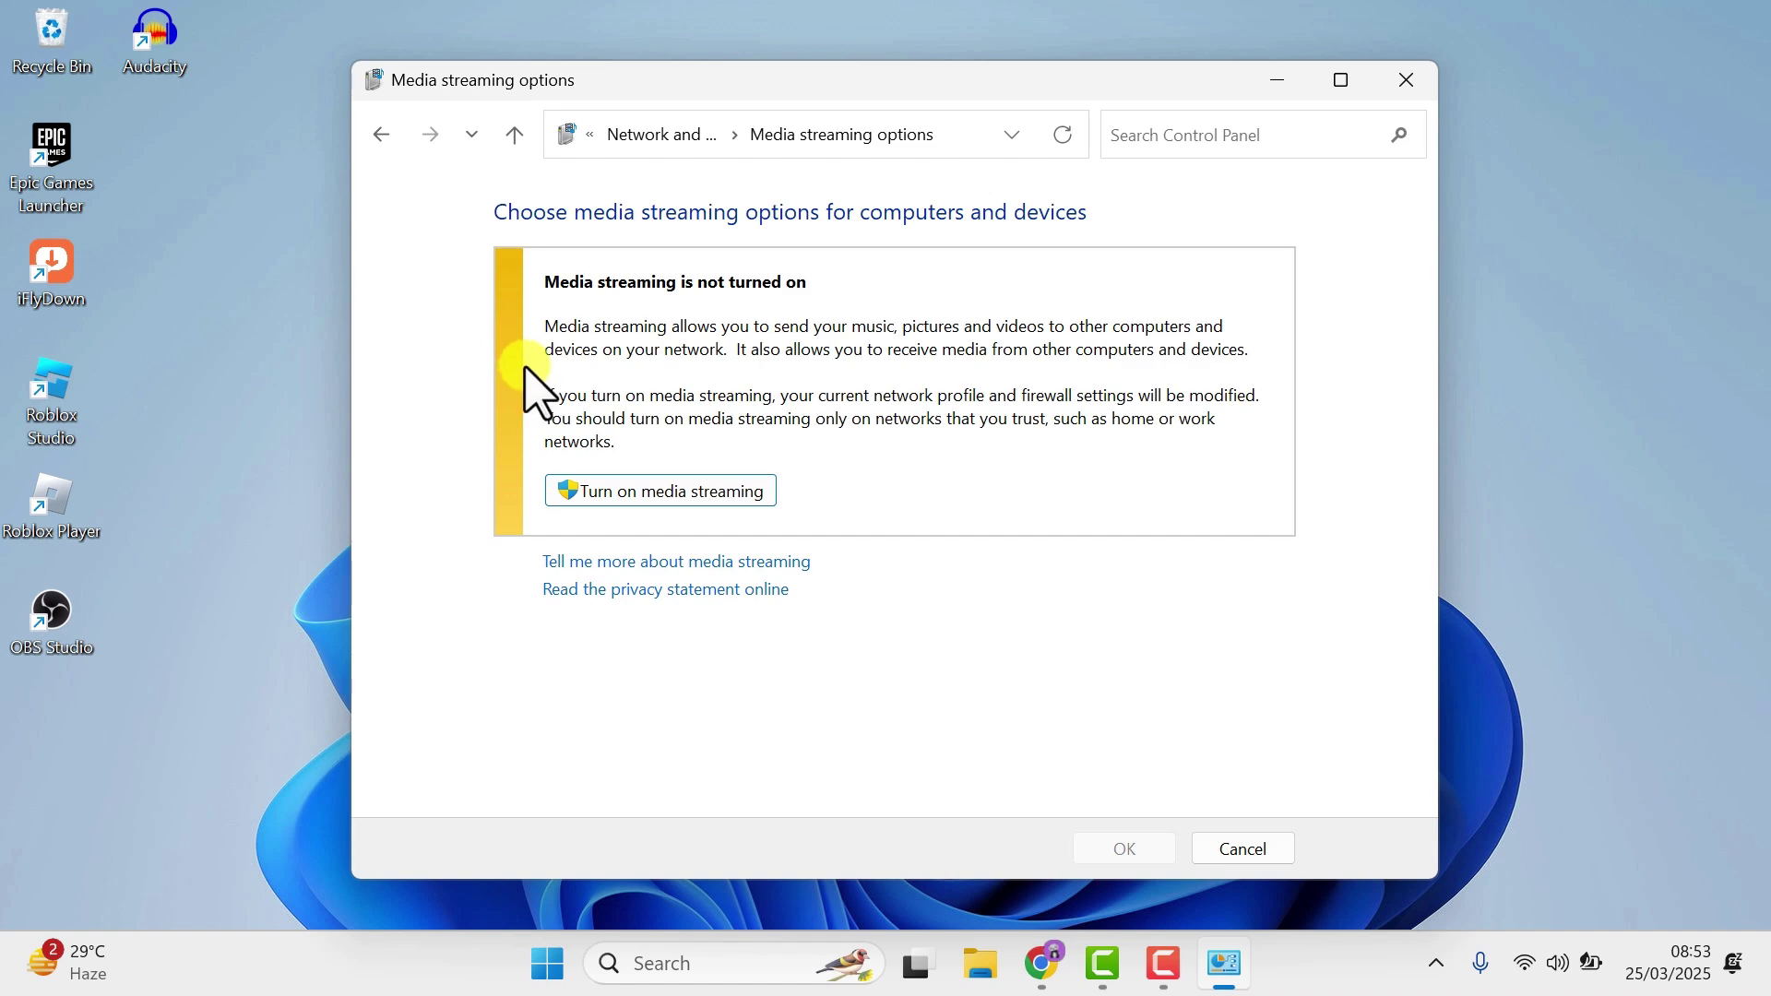
{"action": "left_click", "coordinate": [657, 496]}
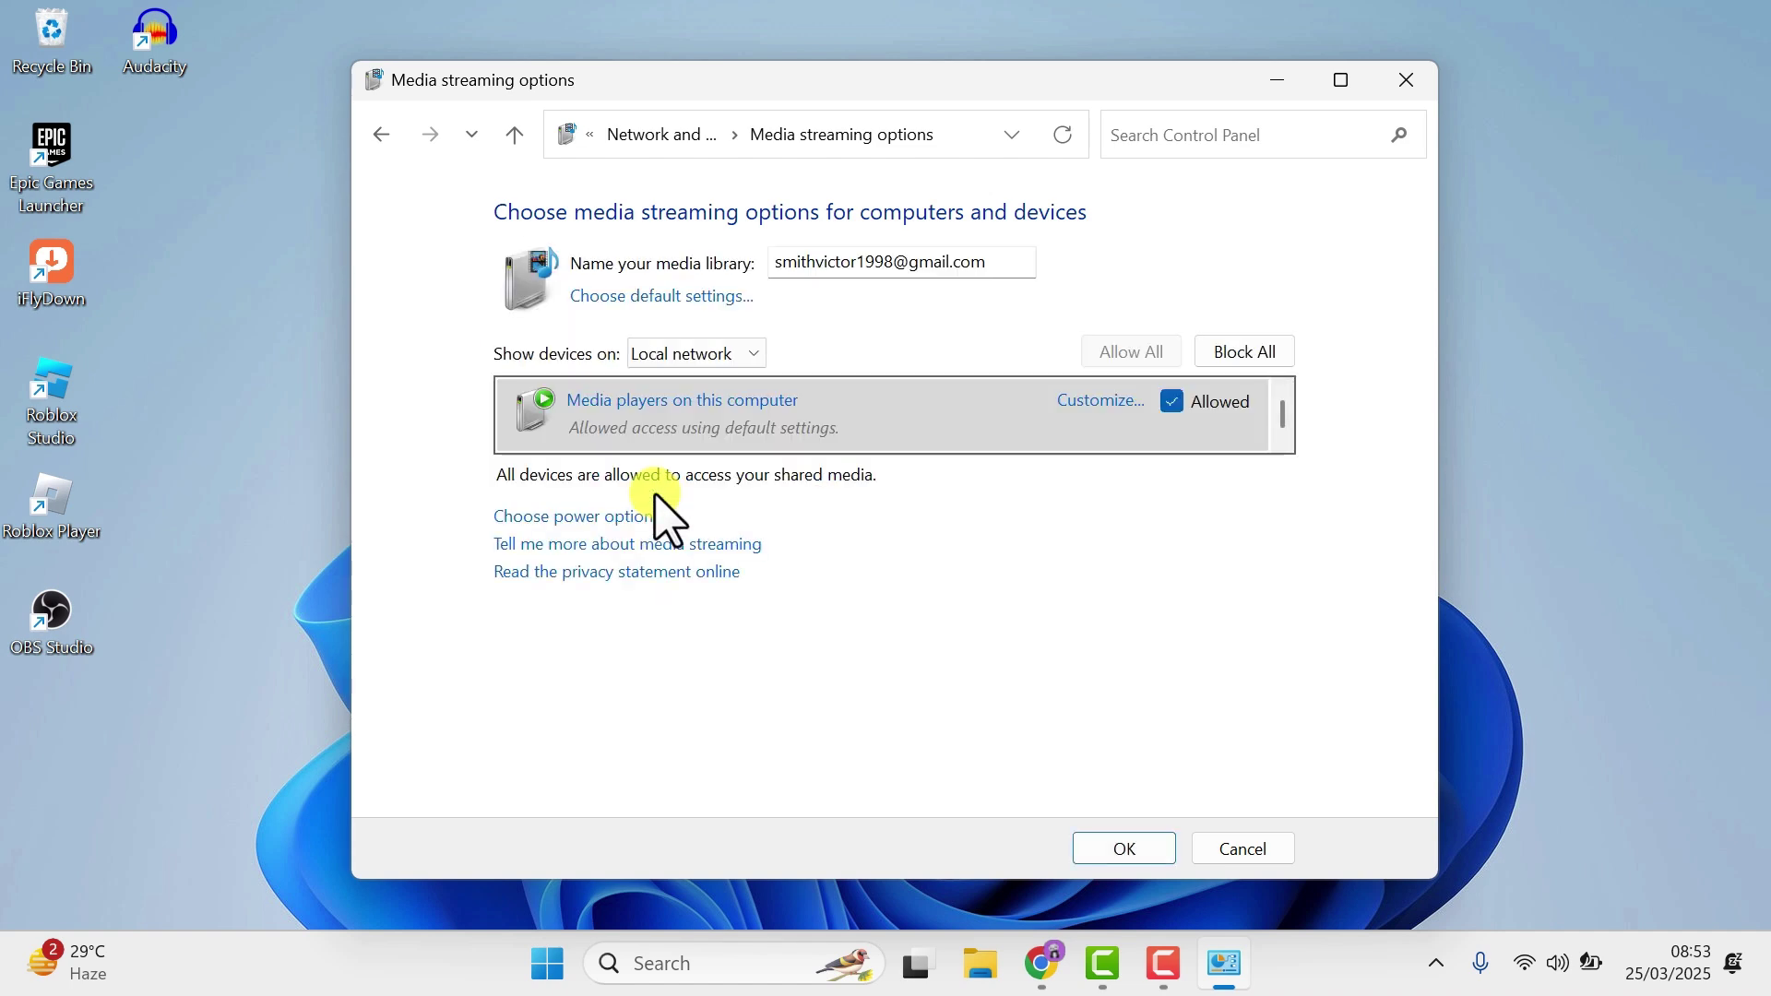
{"action": "left_click", "coordinate": [379, 132]}
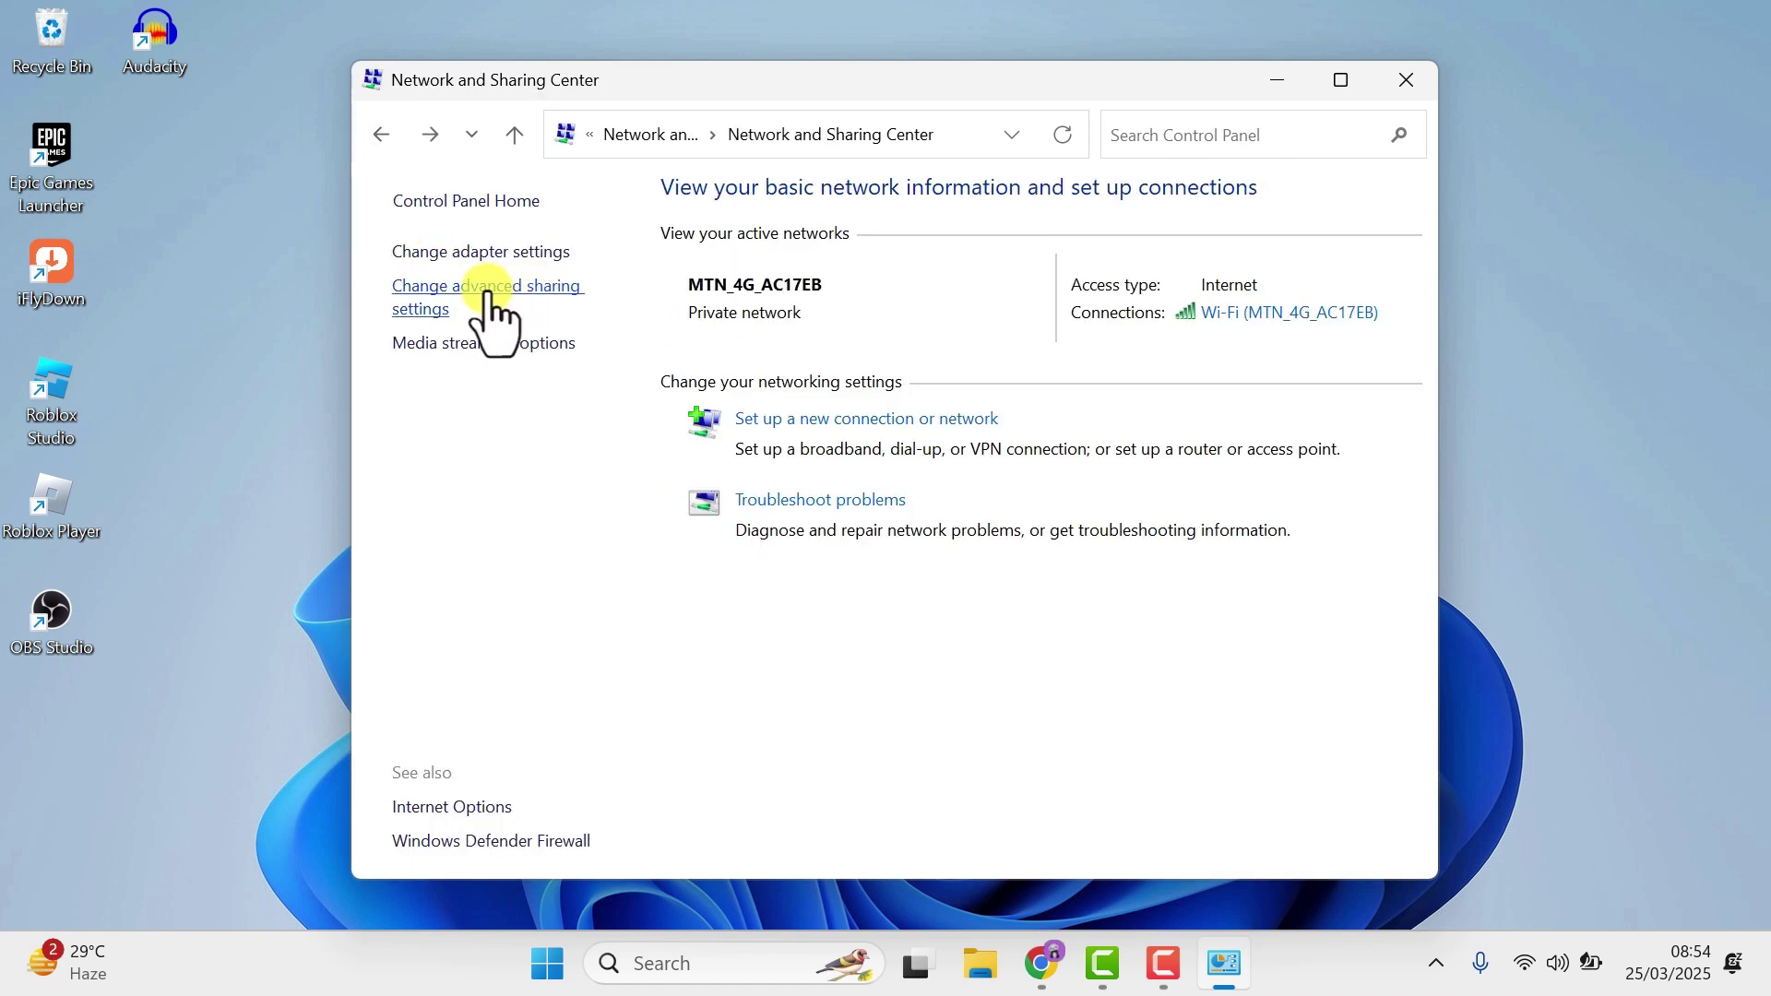
In advanced sharing settings, keep discovery and file sharing on and turn password-protected sharing off
{"action": "left_click", "coordinate": [456, 295]}
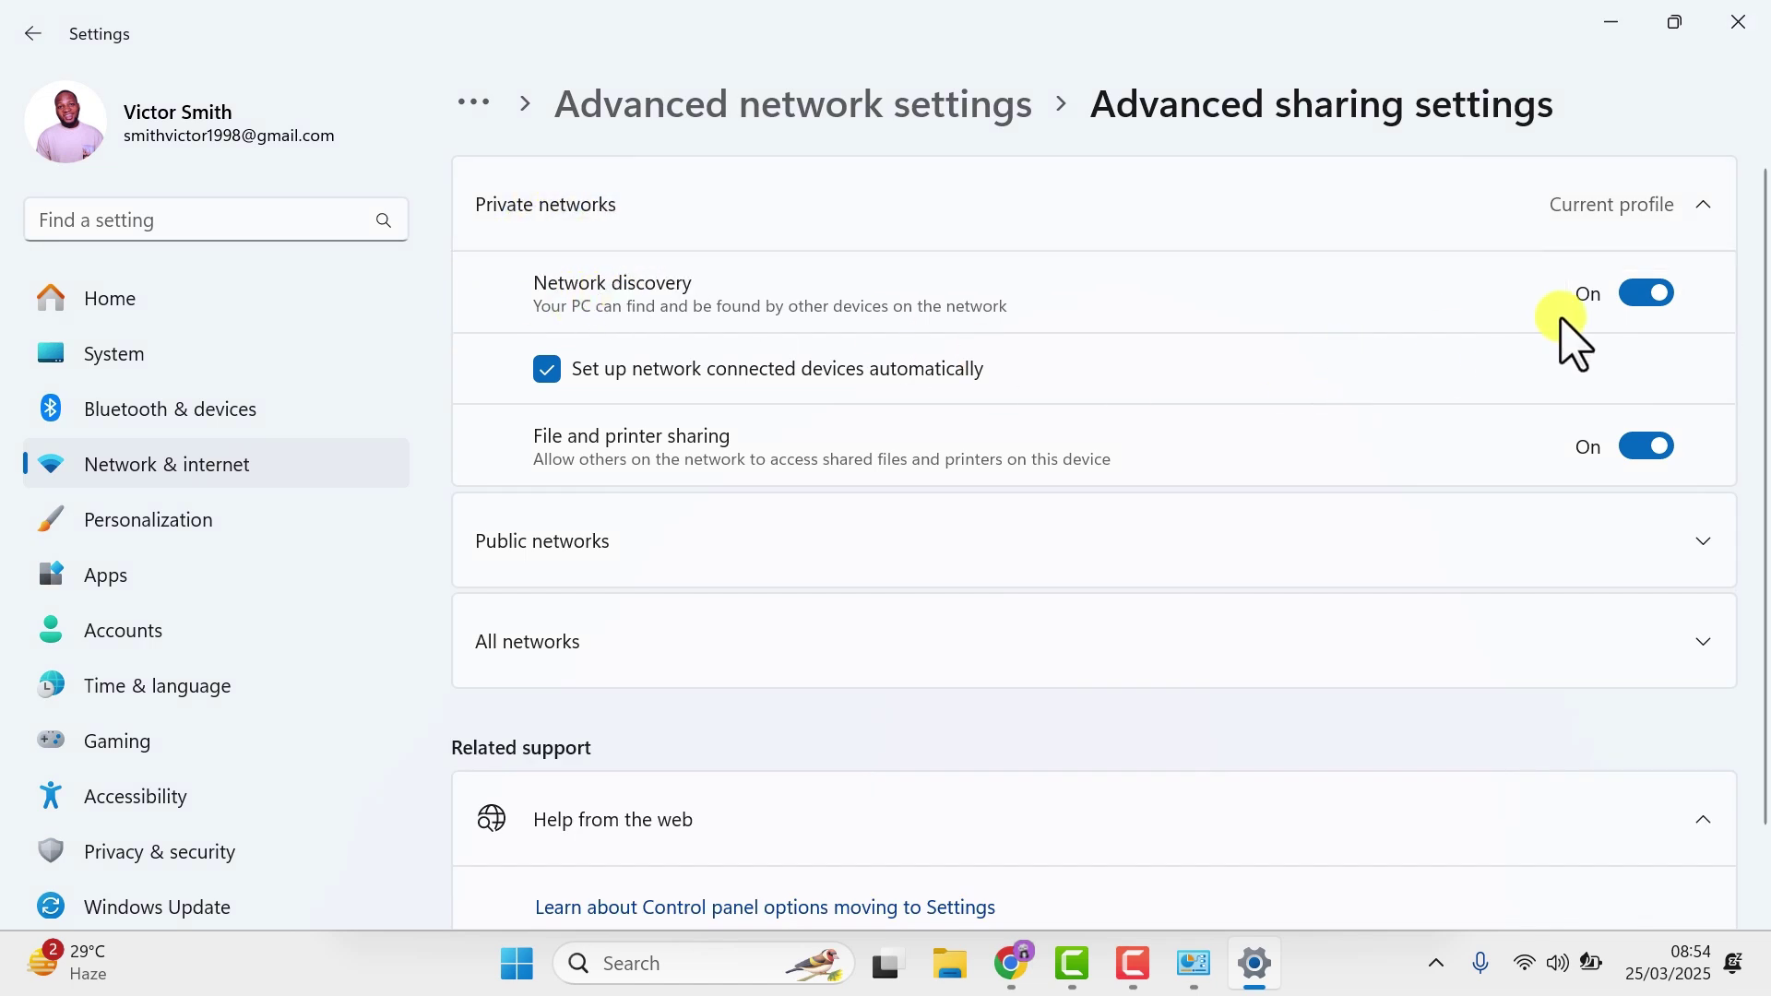
{"action": "left_click", "coordinate": [1641, 294]}
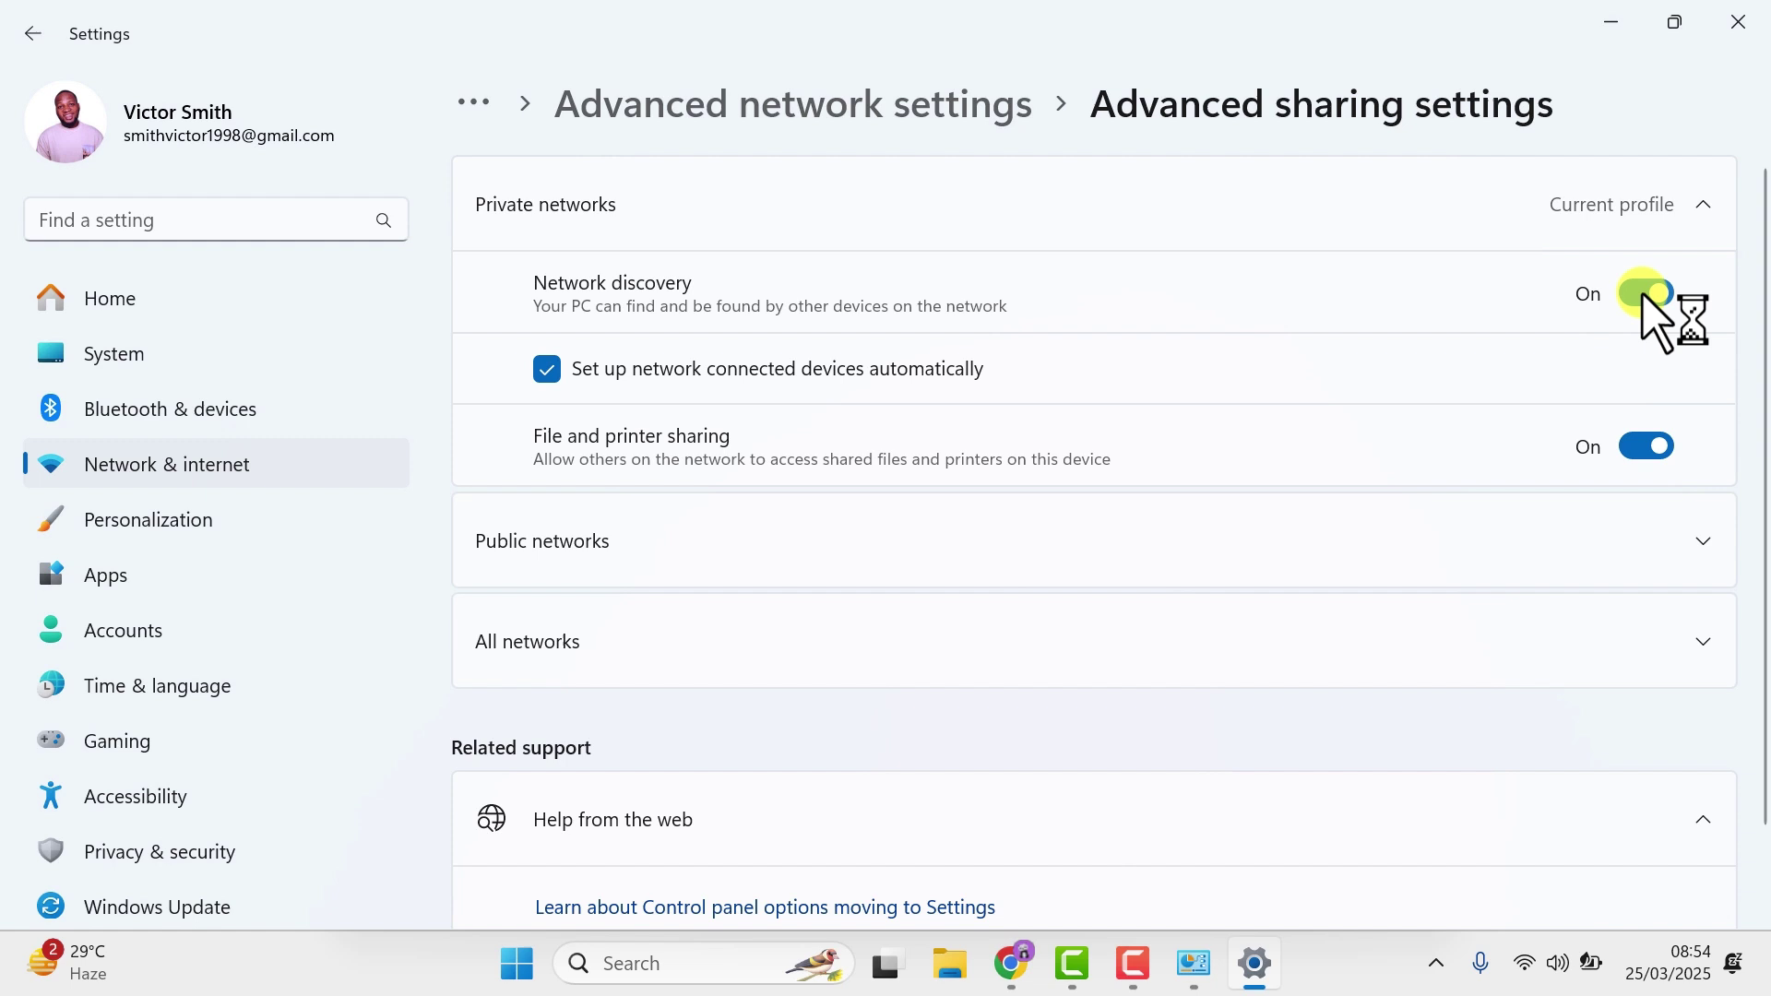
{"action": "left_click", "coordinate": [1638, 449]}
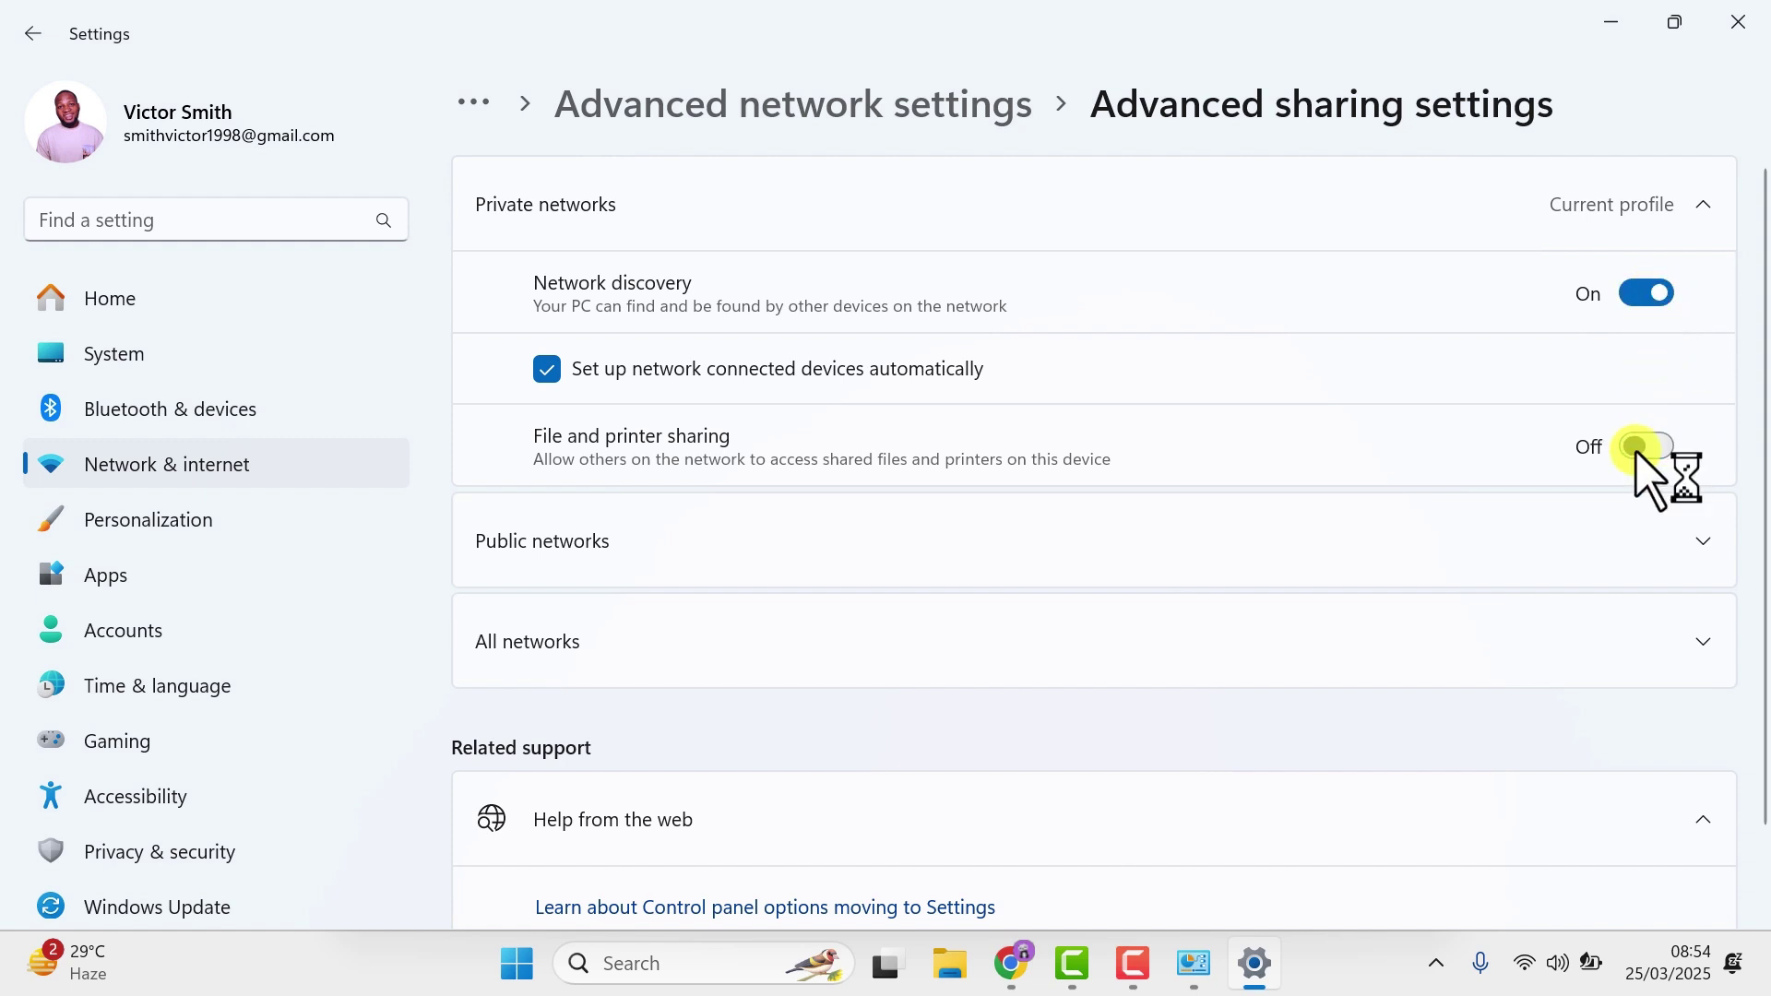
{"action": "left_click", "coordinate": [1673, 643]}
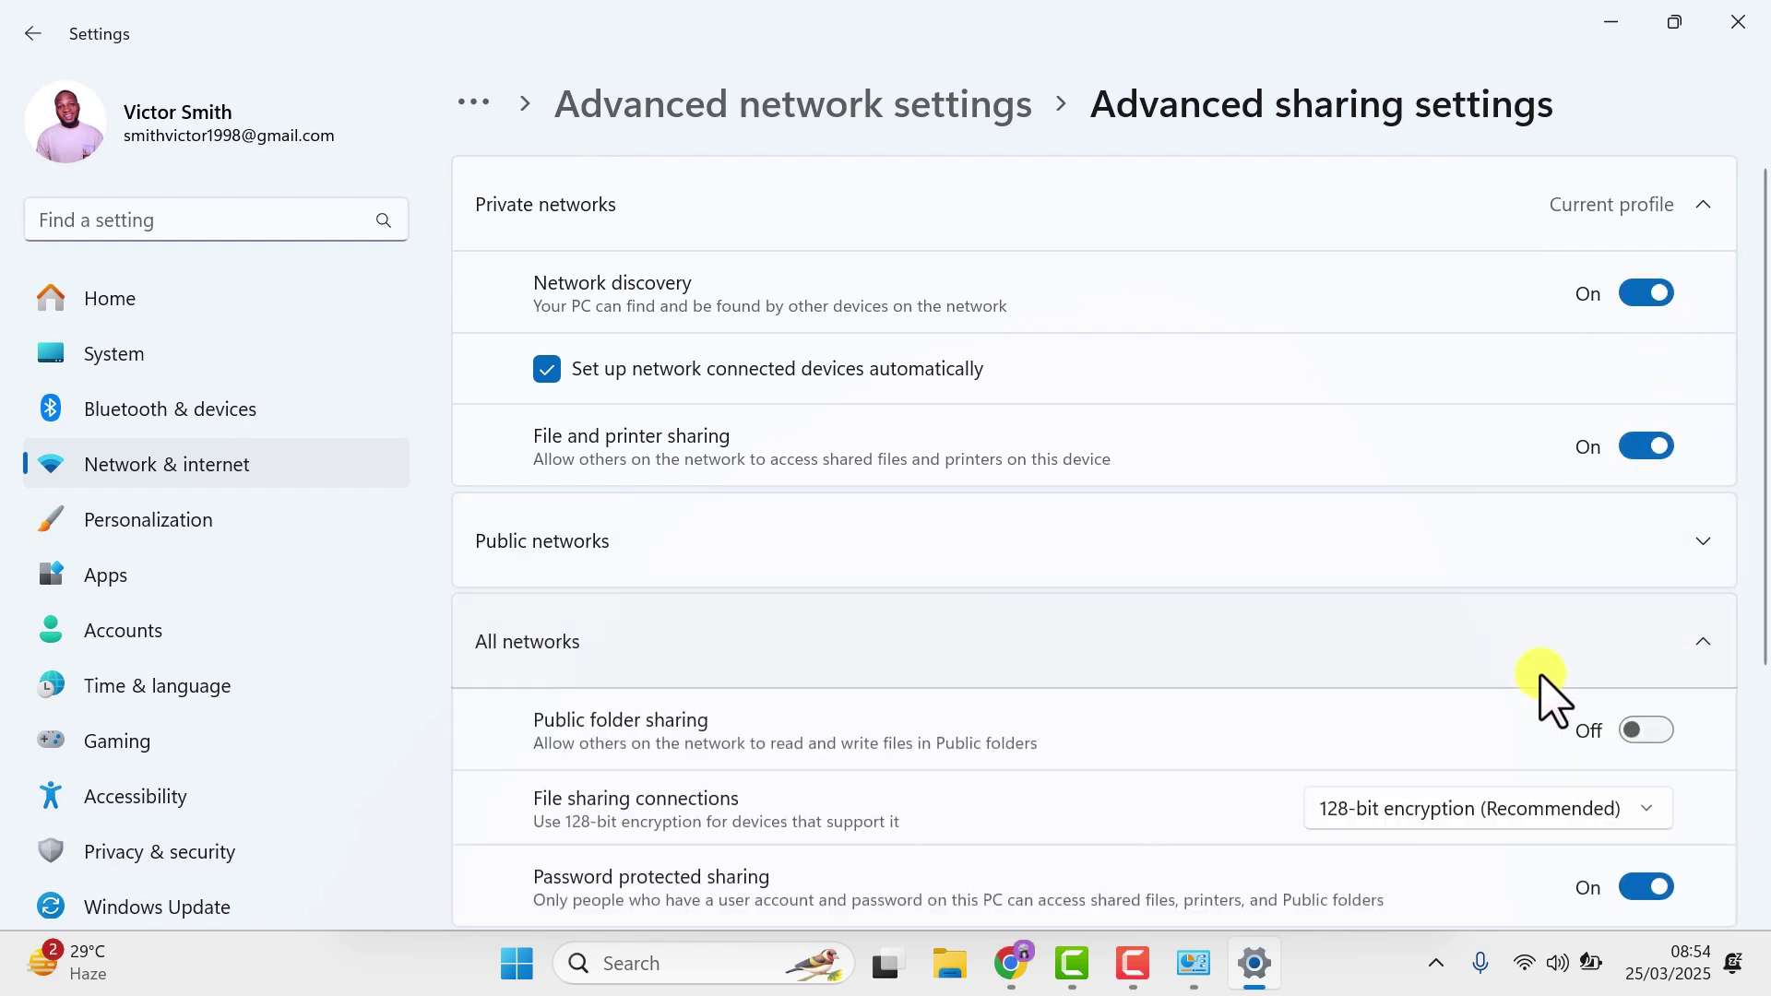
{"action": "scroll", "coordinate": [1535, 697], "scroll_direction": "down", "scroll_amount": 3}
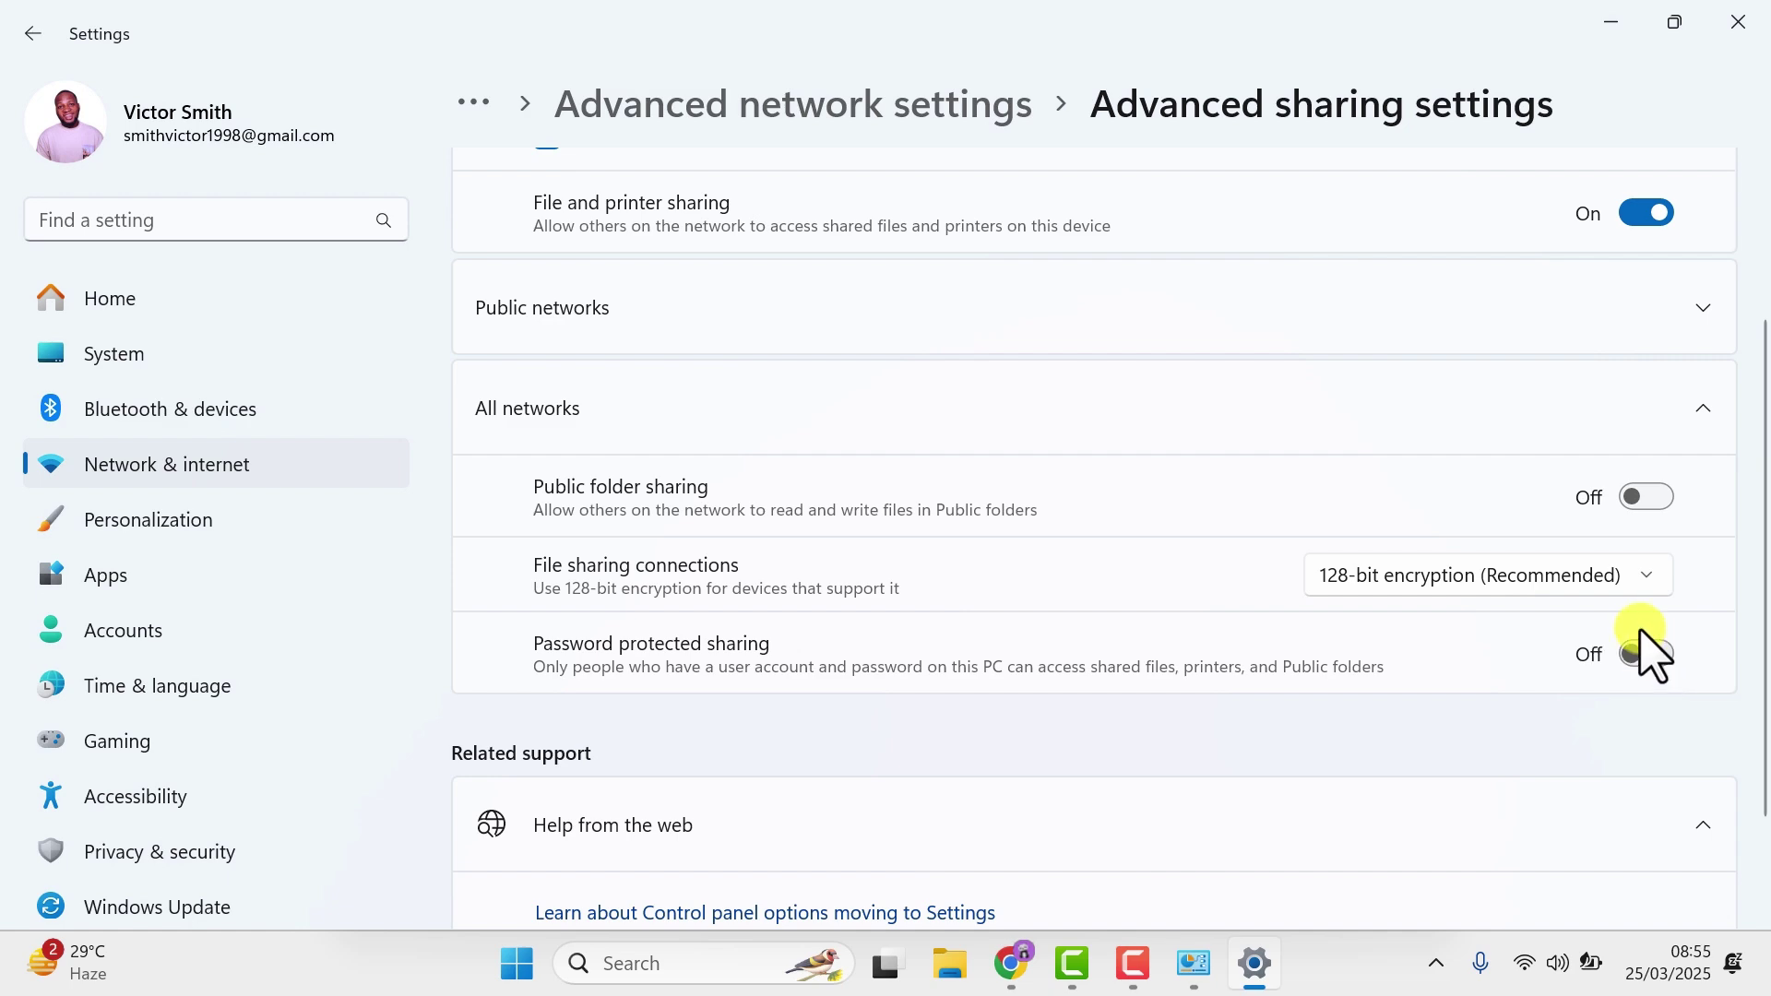
{"action": "left_click", "coordinate": [1738, 22]}
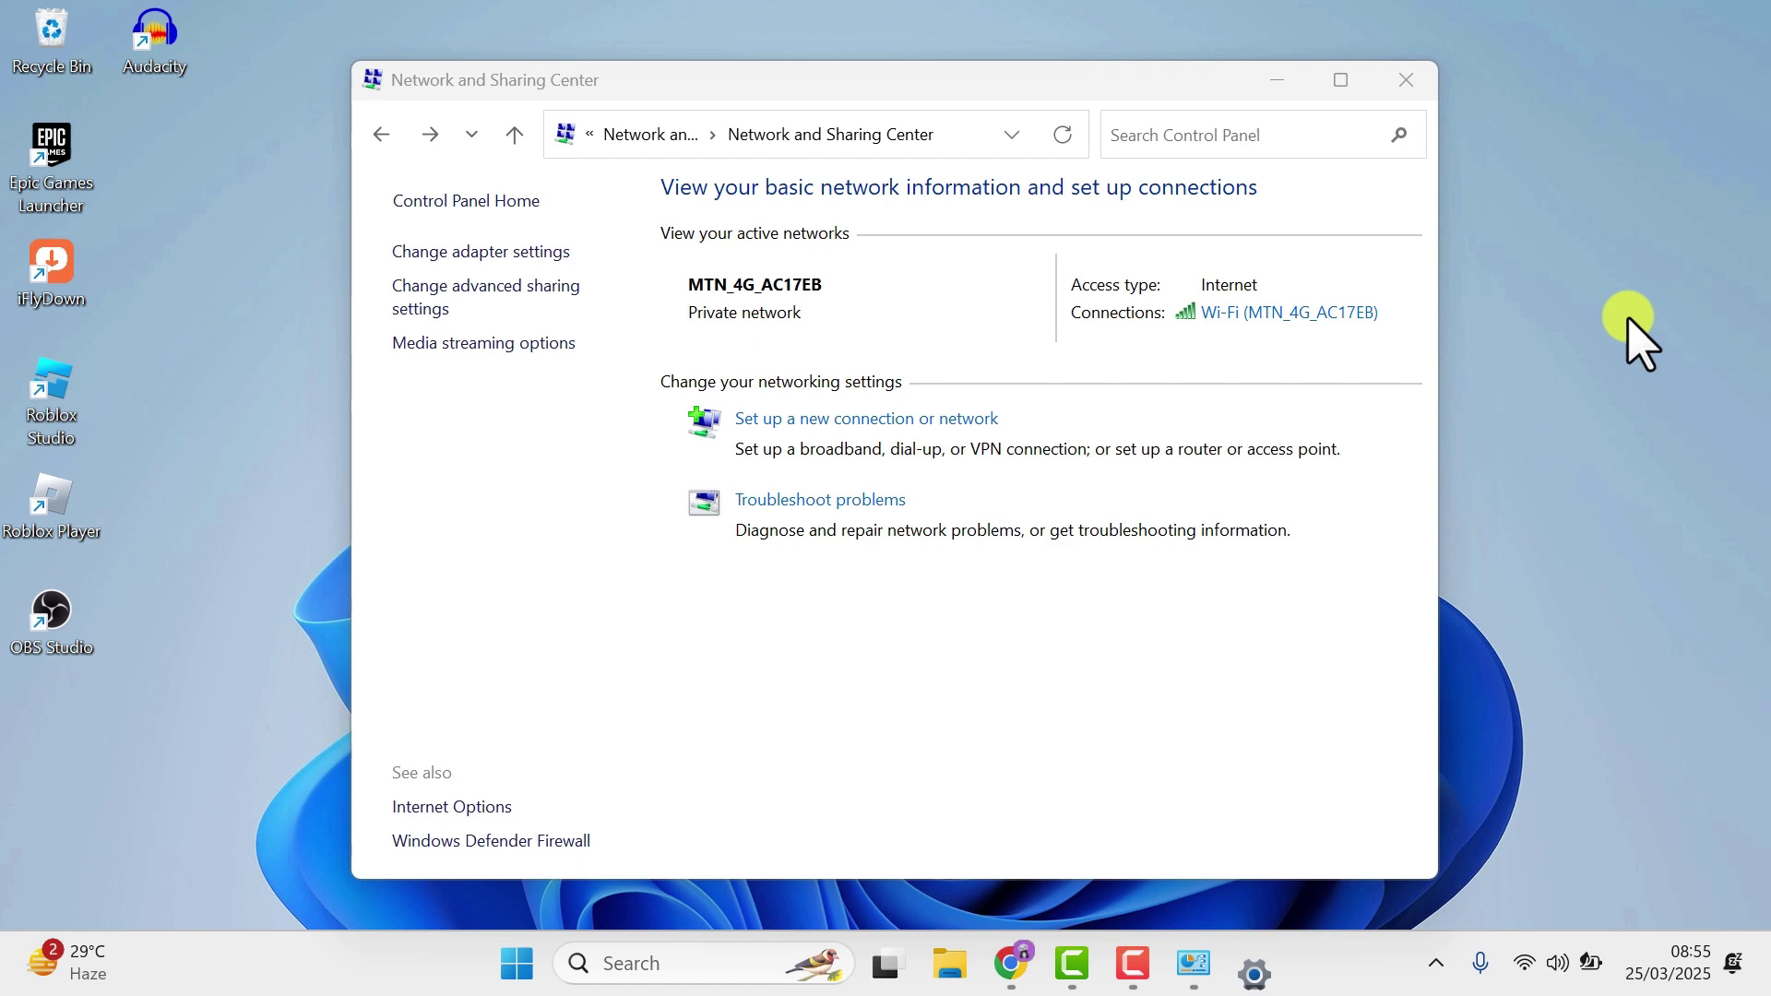
Create a new desktop folder named 'Shared Folder' beside the other icons
{"action": "left_click", "coordinate": [1405, 81]}
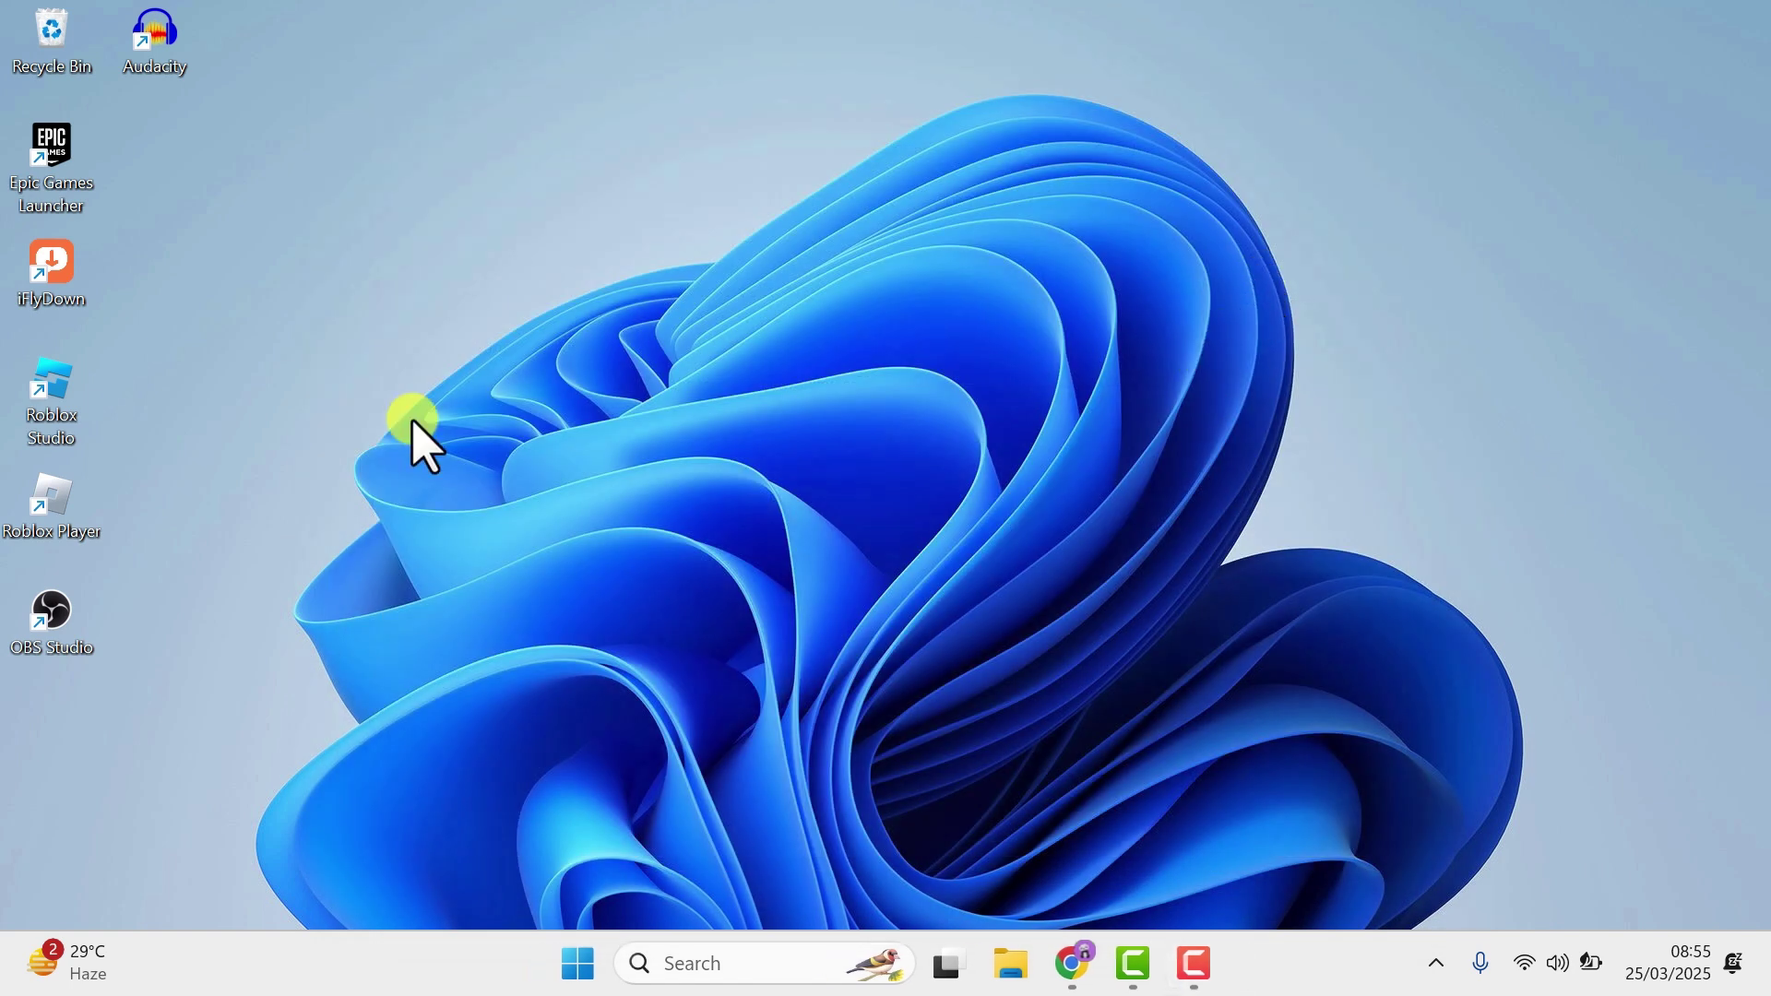
{"action": "right_click", "coordinate": [412, 423]}
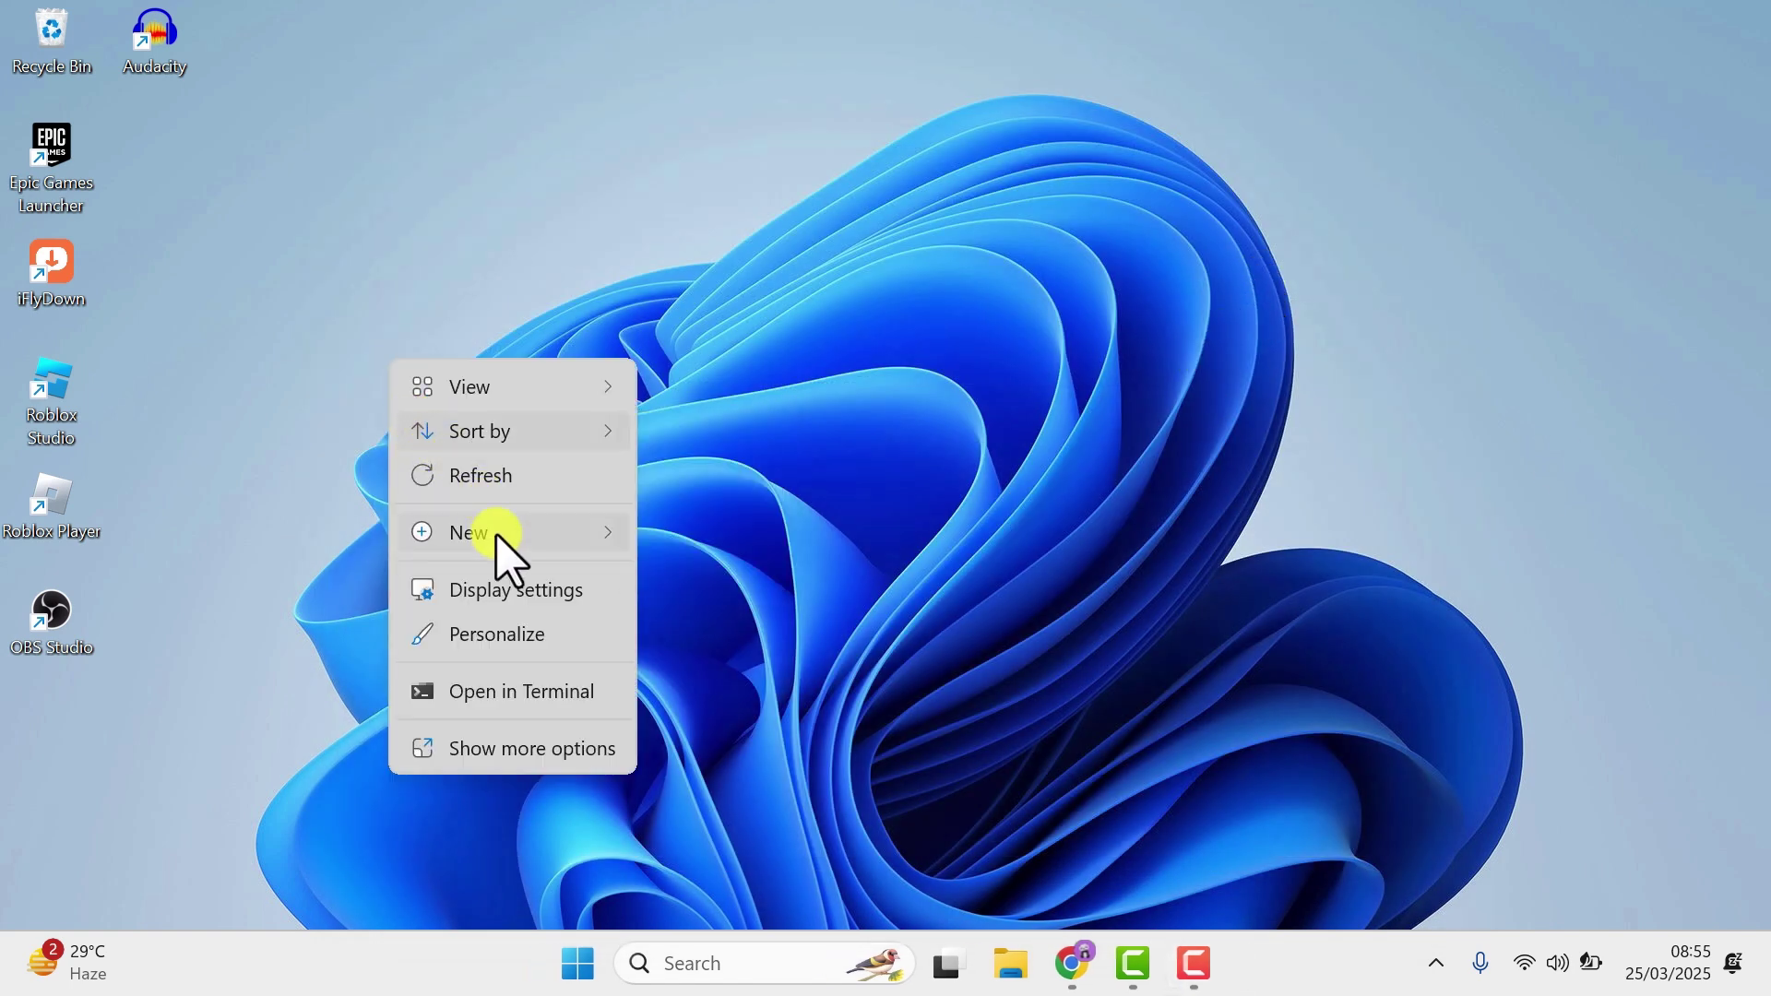
{"action": "mouse_move", "coordinate": [478, 533]}
{"action": "left_click", "coordinate": [779, 42]}
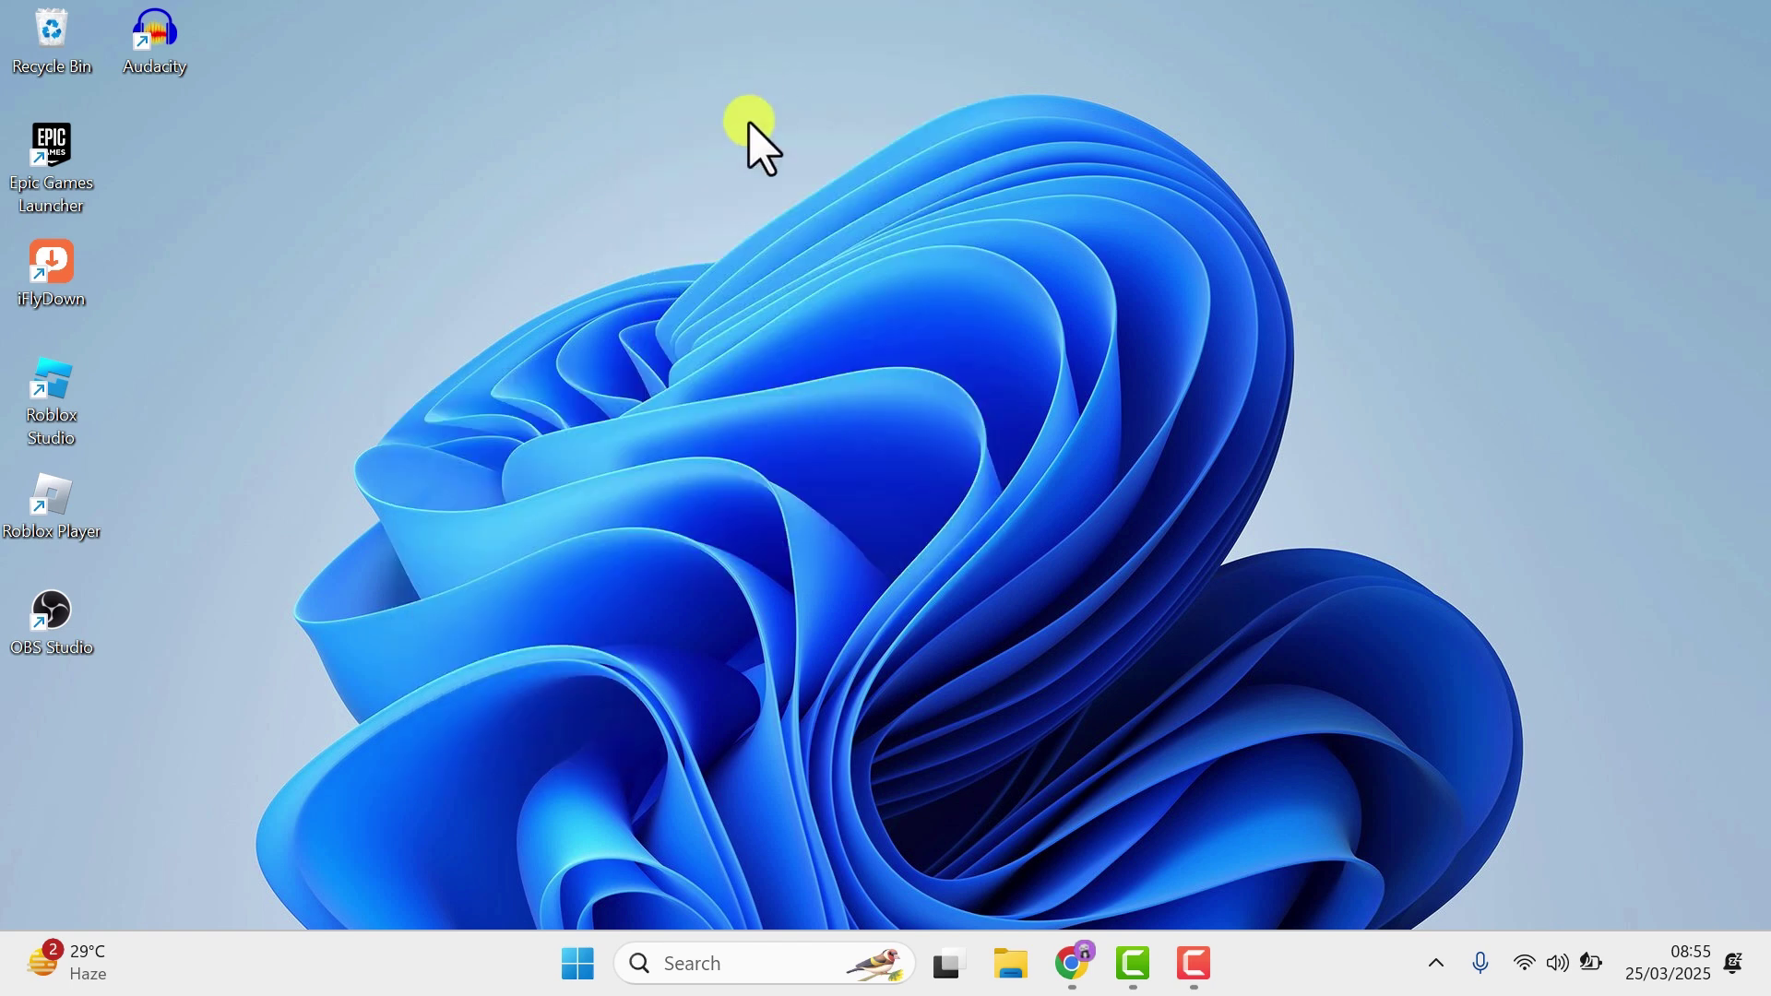
{"action": "type", "text": "Shared Fo"}
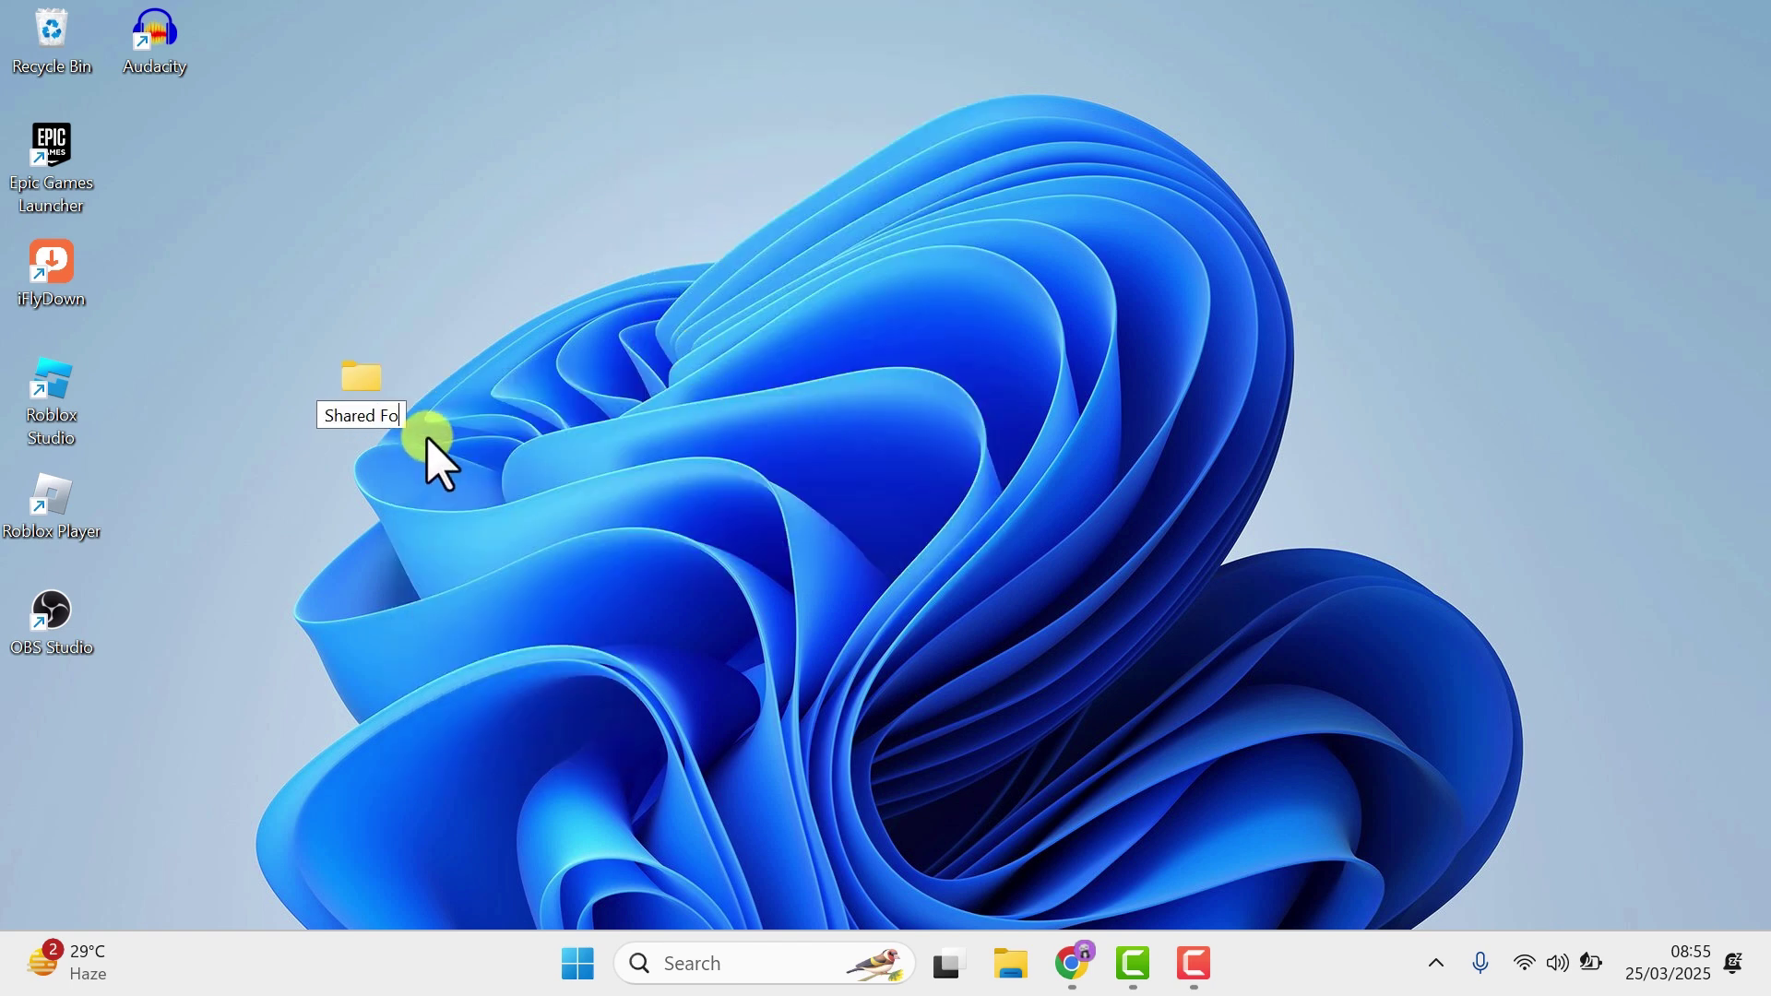
{"action": "type", "text": "lder"}
{"action": "key", "text": "Return"}
{"action": "mouse_move", "coordinate": [375, 396]}
{"action": "left_mouse_down"}
{"action": "mouse_move", "coordinate": [304, 319]}
{"action": "mouse_move", "coordinate": [229, 297]}
{"action": "left_mouse_up"}
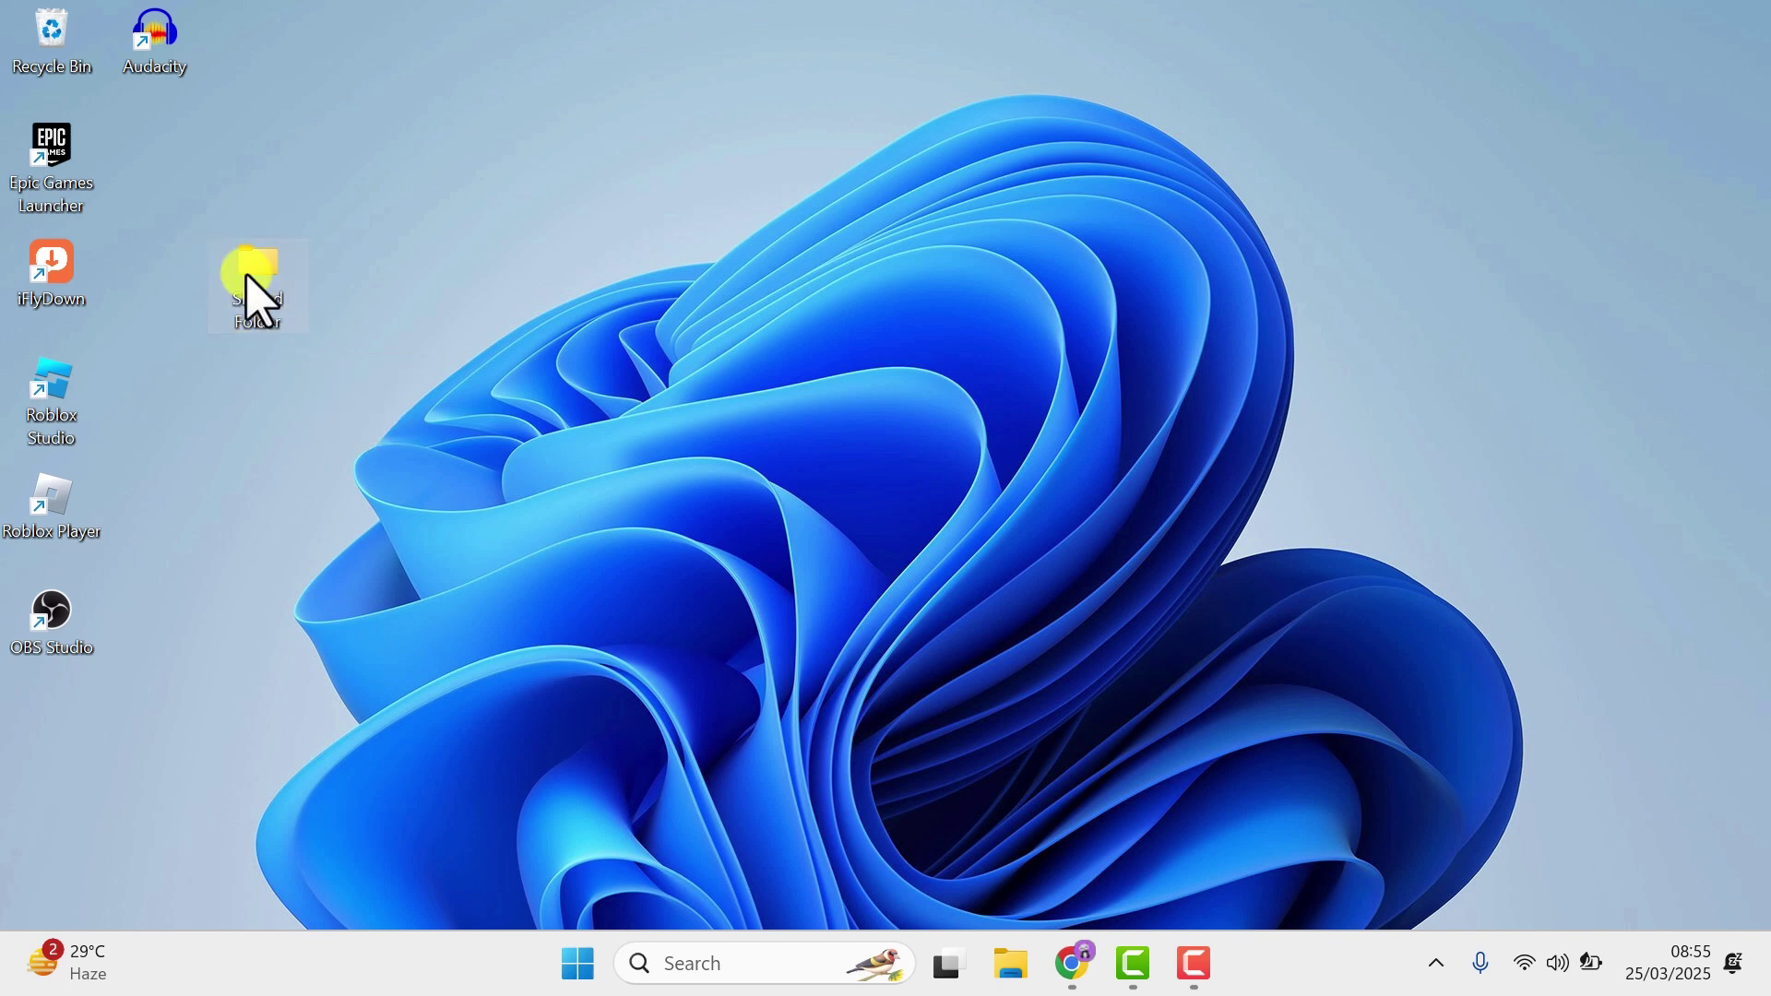
Give Everyone Read/Write network access to Shared Folder
{"action": "right_click", "coordinate": [256, 298]}
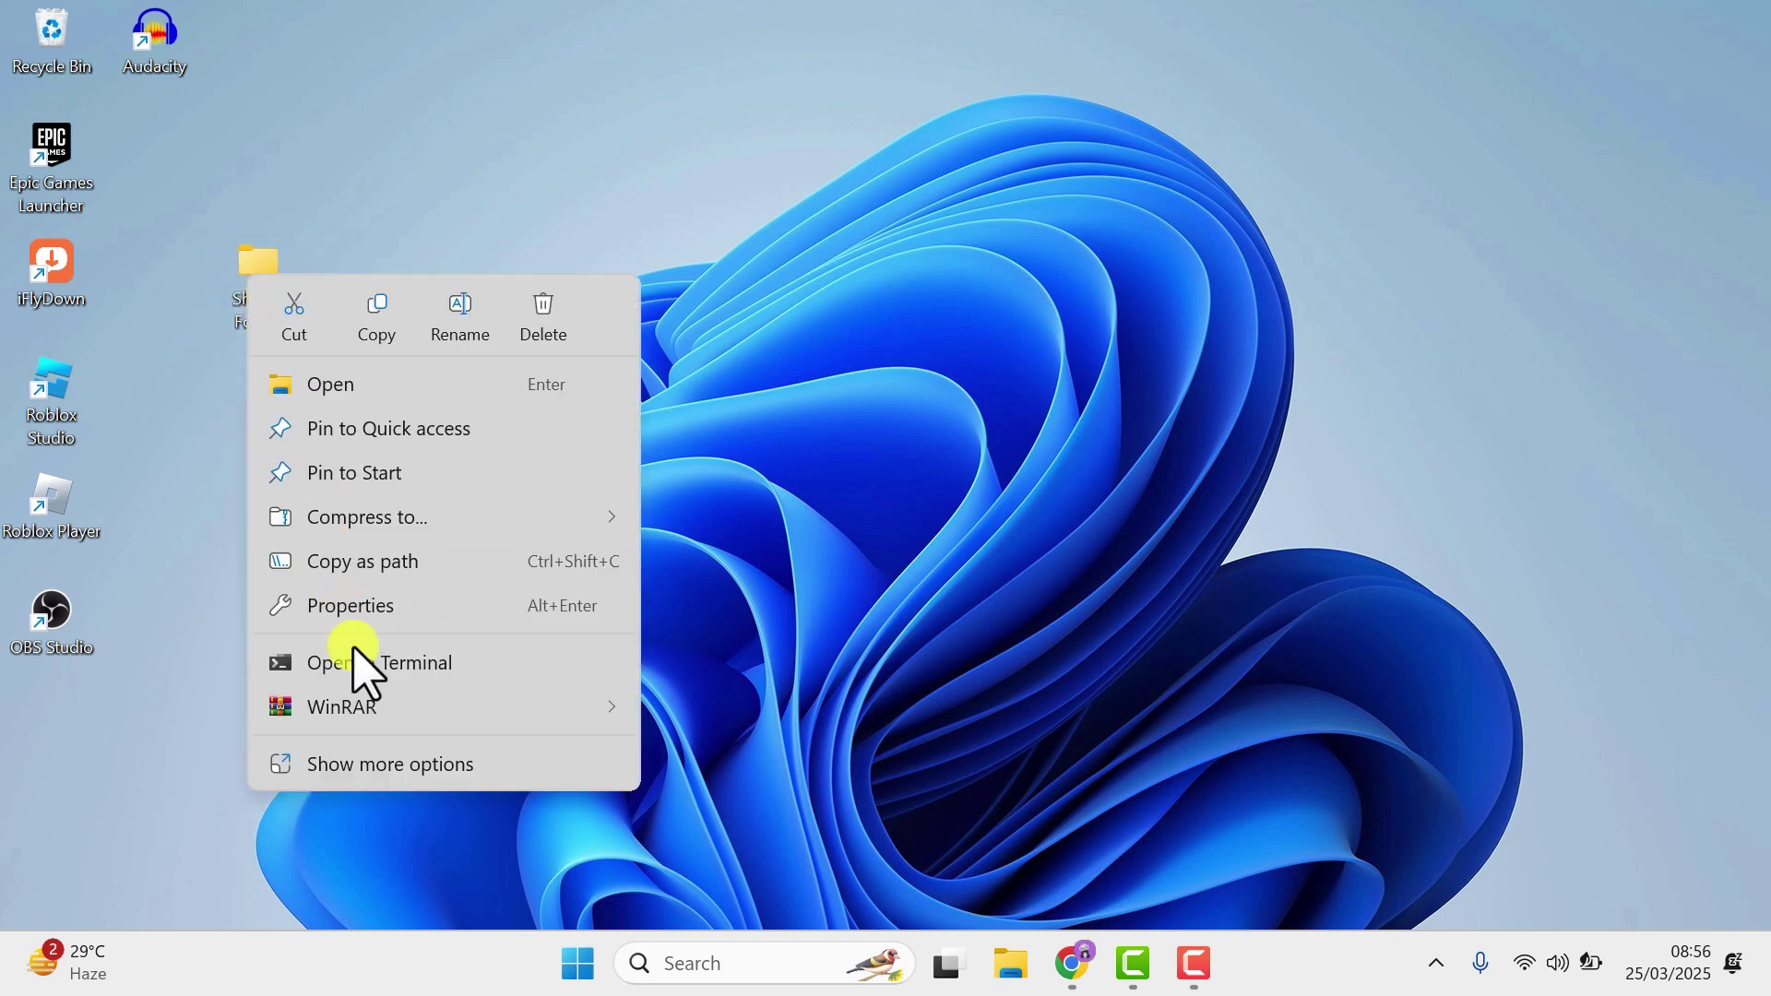
{"action": "left_click", "coordinate": [379, 769]}
{"action": "mouse_move", "coordinate": [347, 534]}
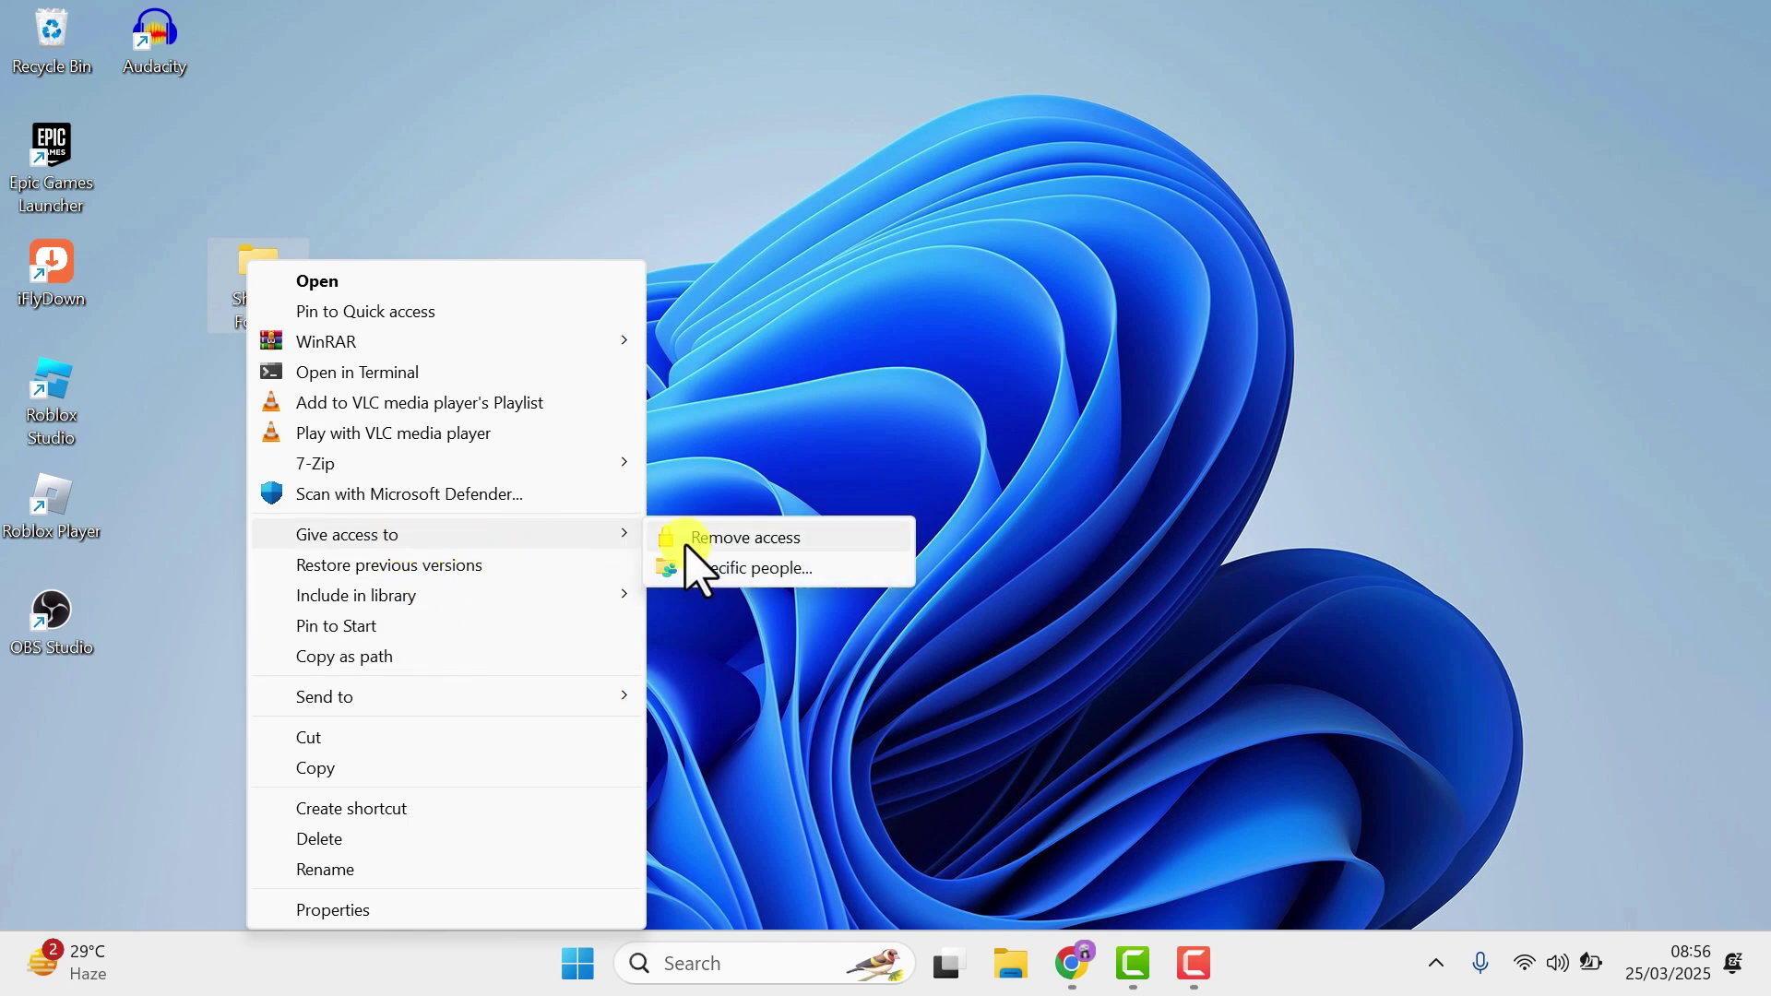
{"action": "left_click", "coordinate": [717, 574]}
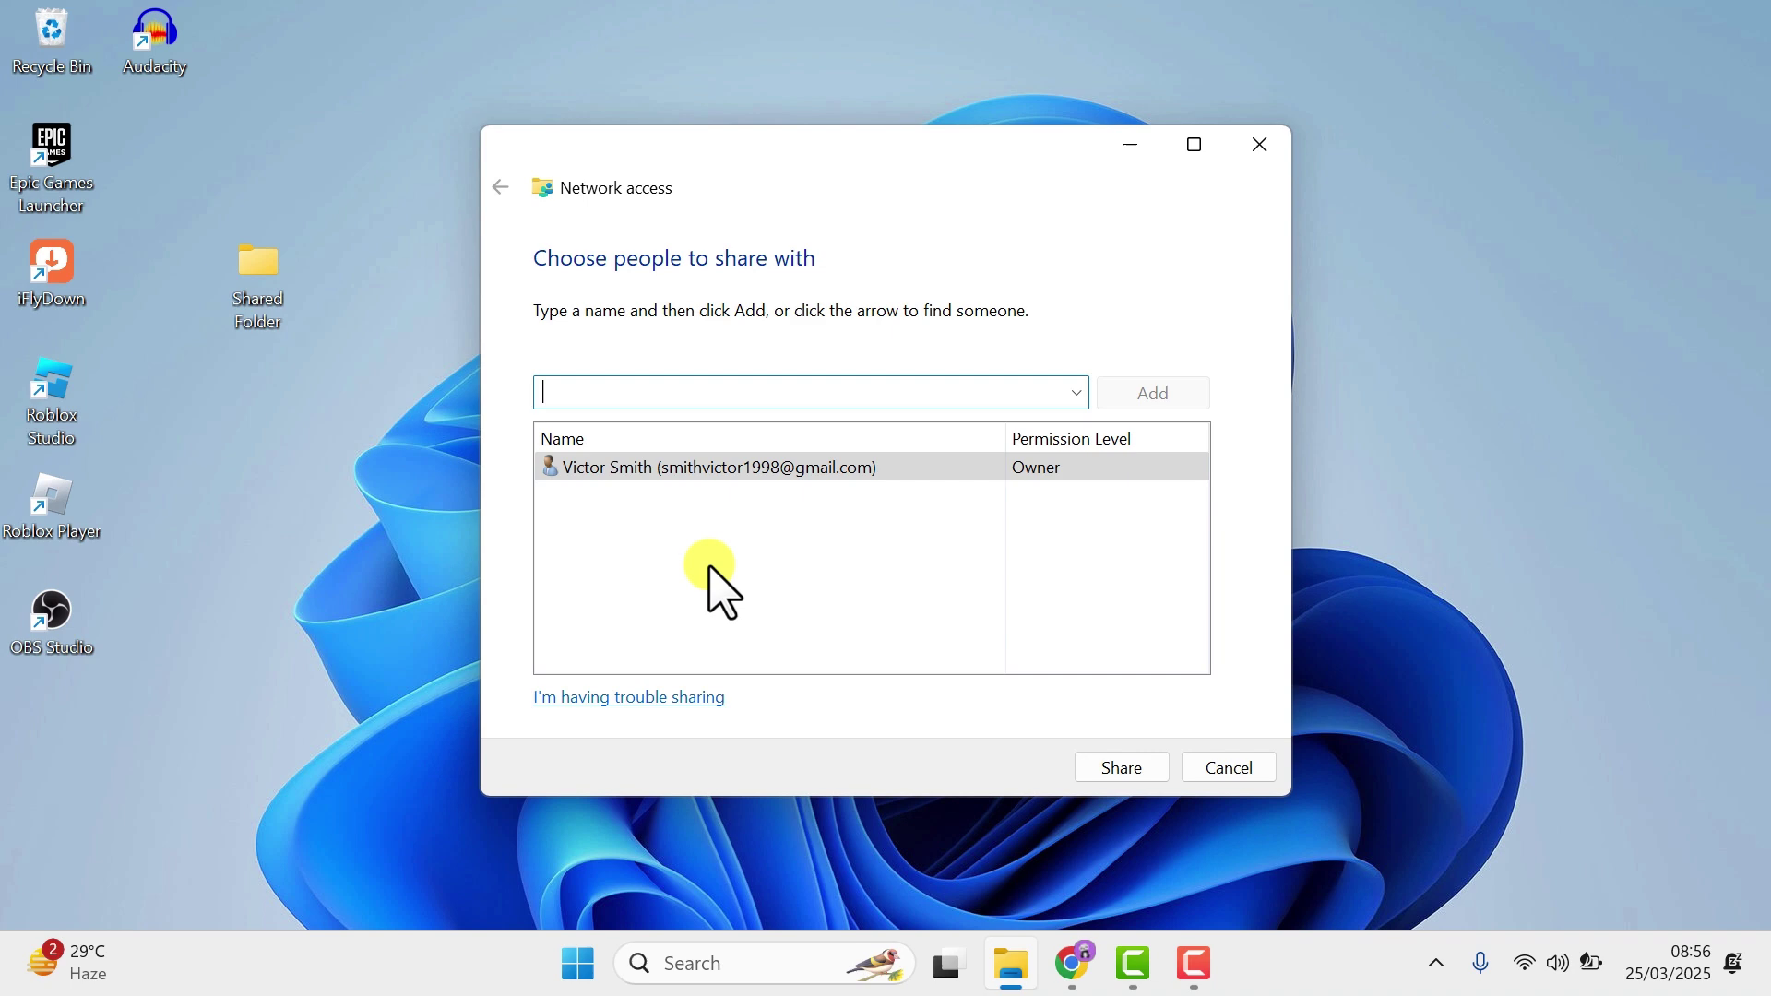
{"action": "left_click", "coordinate": [1076, 393]}
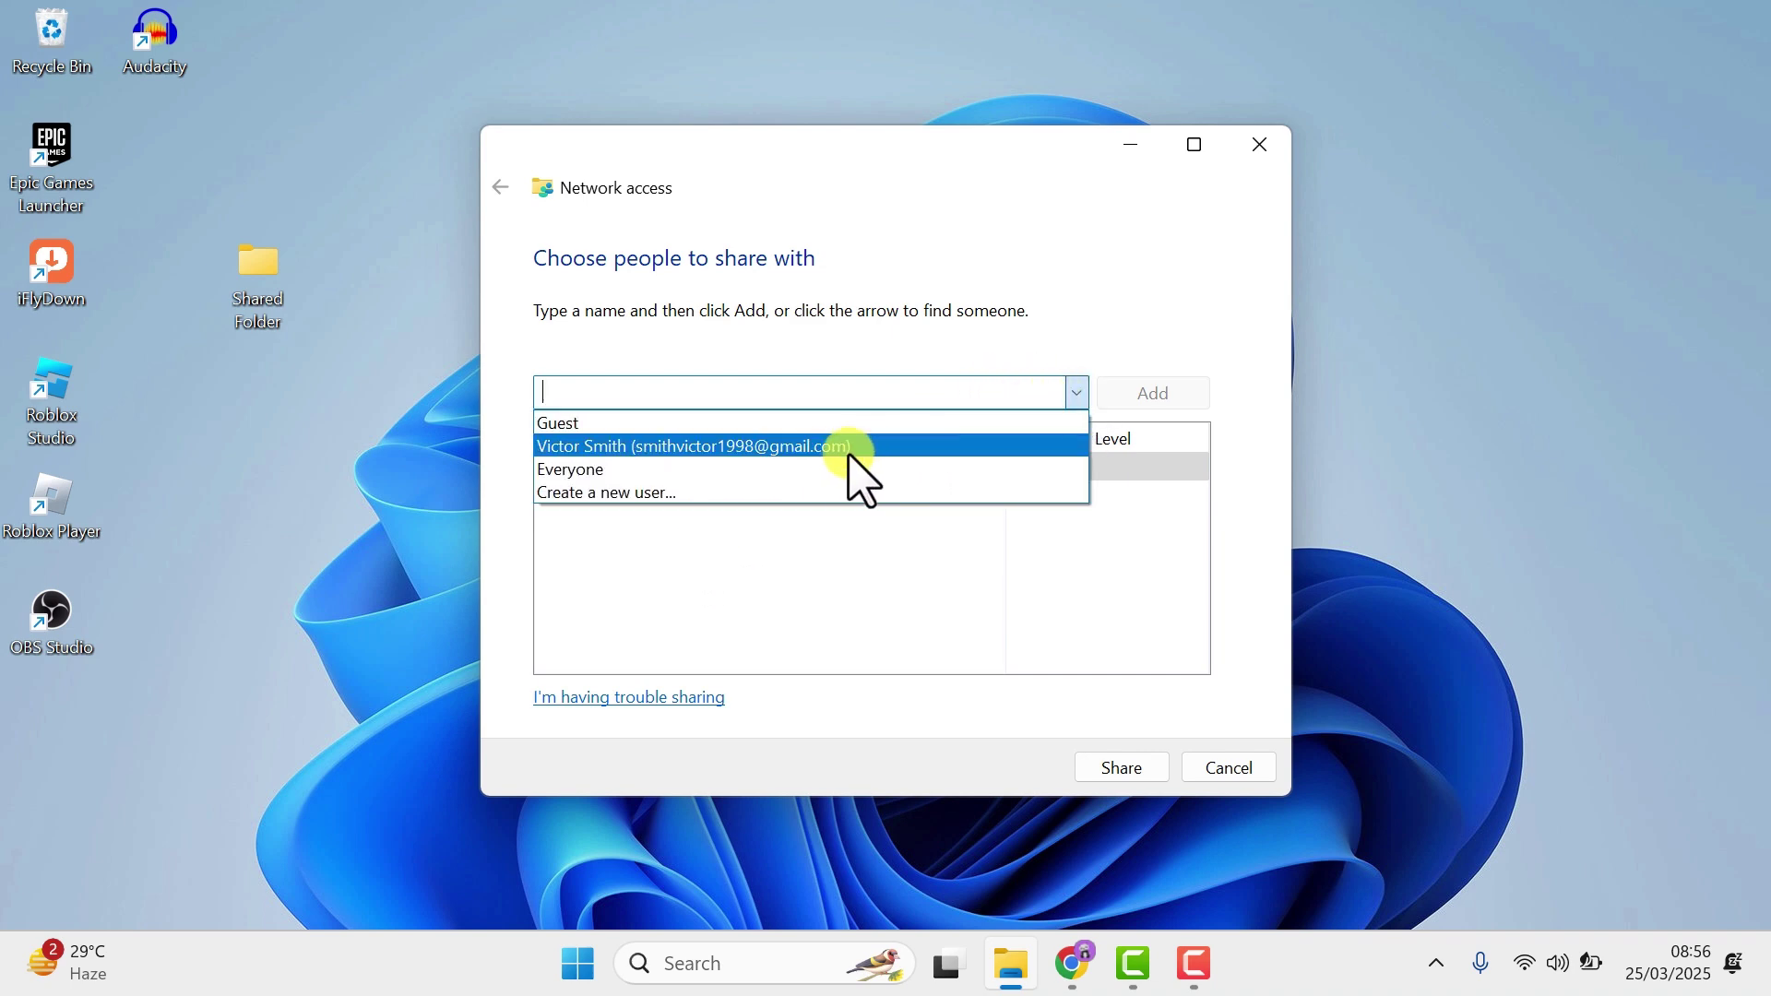
{"action": "left_click", "coordinate": [802, 470]}
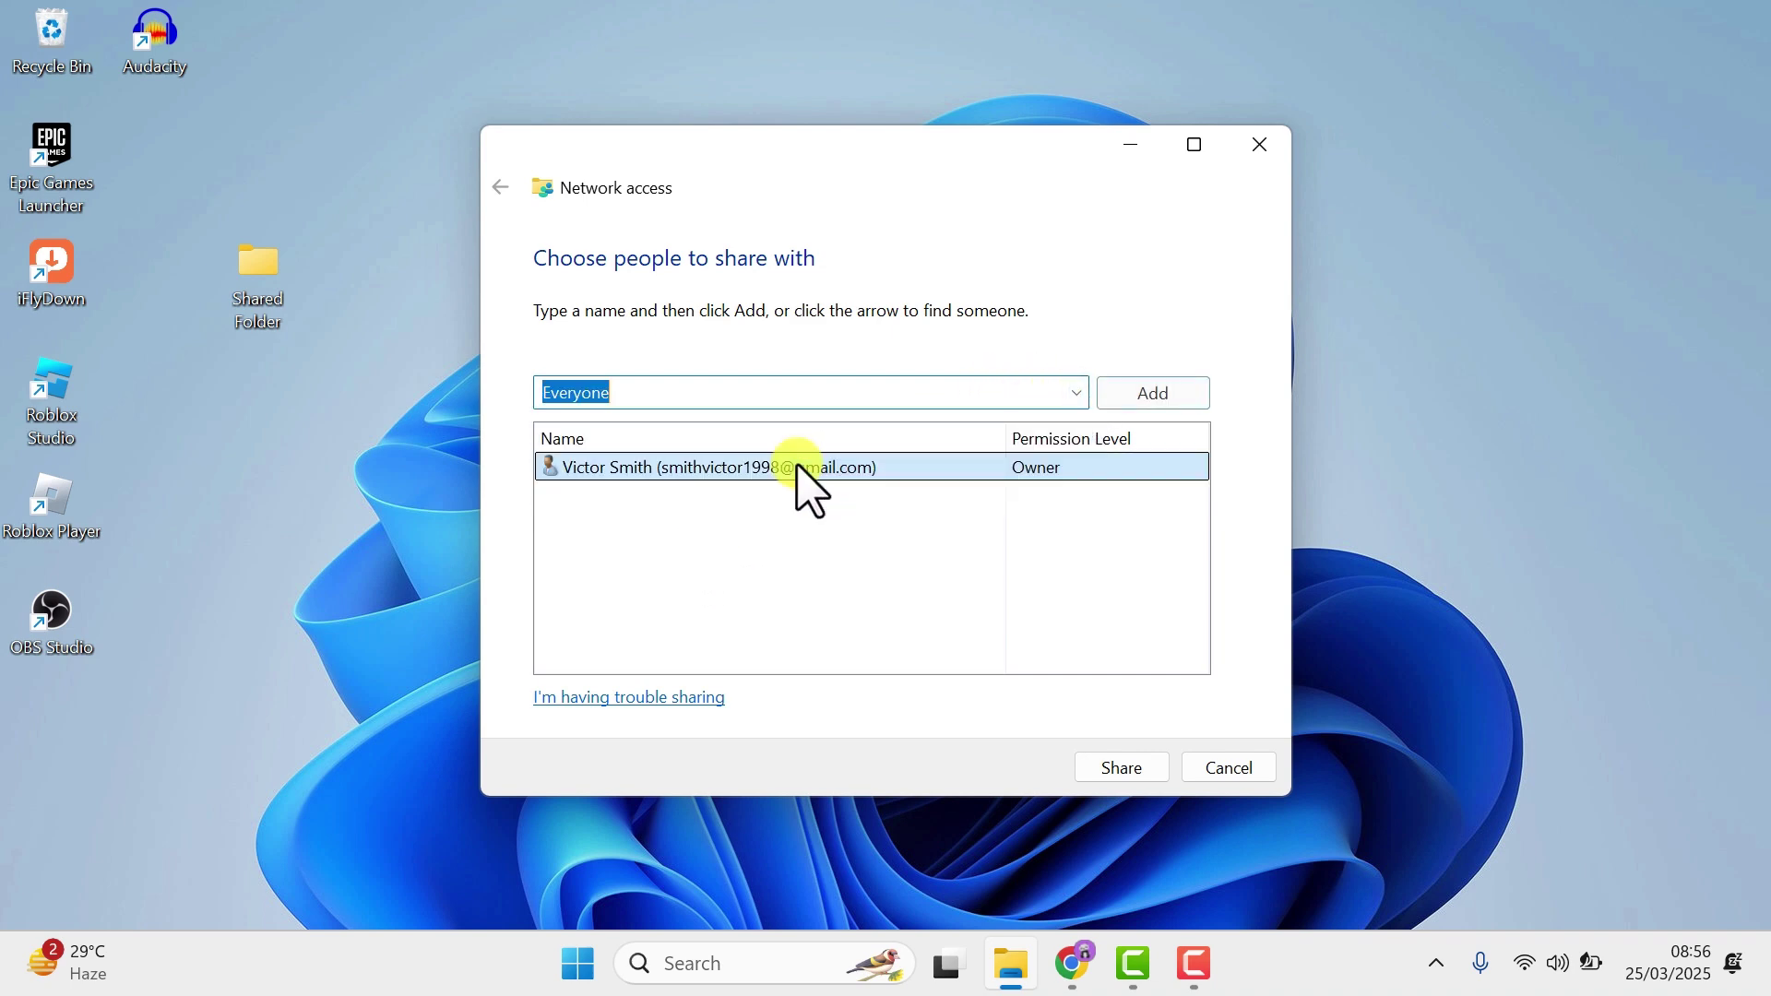
{"action": "left_click", "coordinate": [1127, 398]}
{"action": "left_click", "coordinate": [1060, 470]}
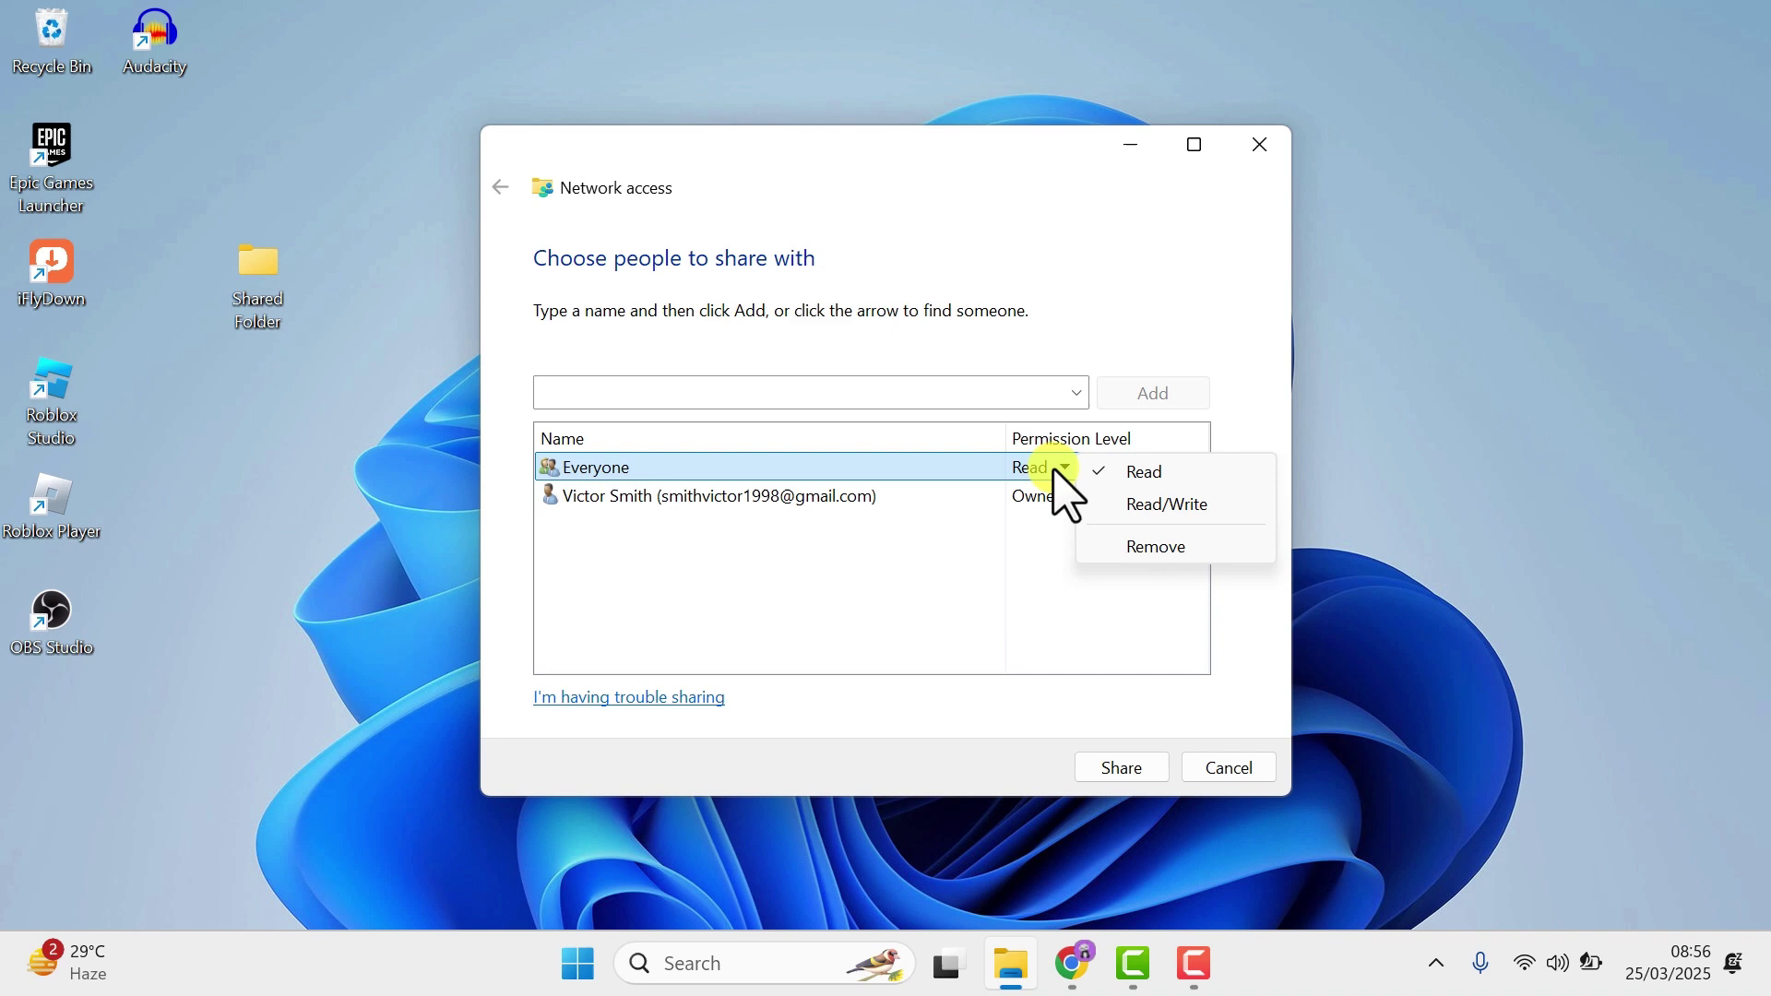
{"action": "left_click", "coordinate": [1151, 504]}
{"action": "left_click", "coordinate": [1120, 770]}
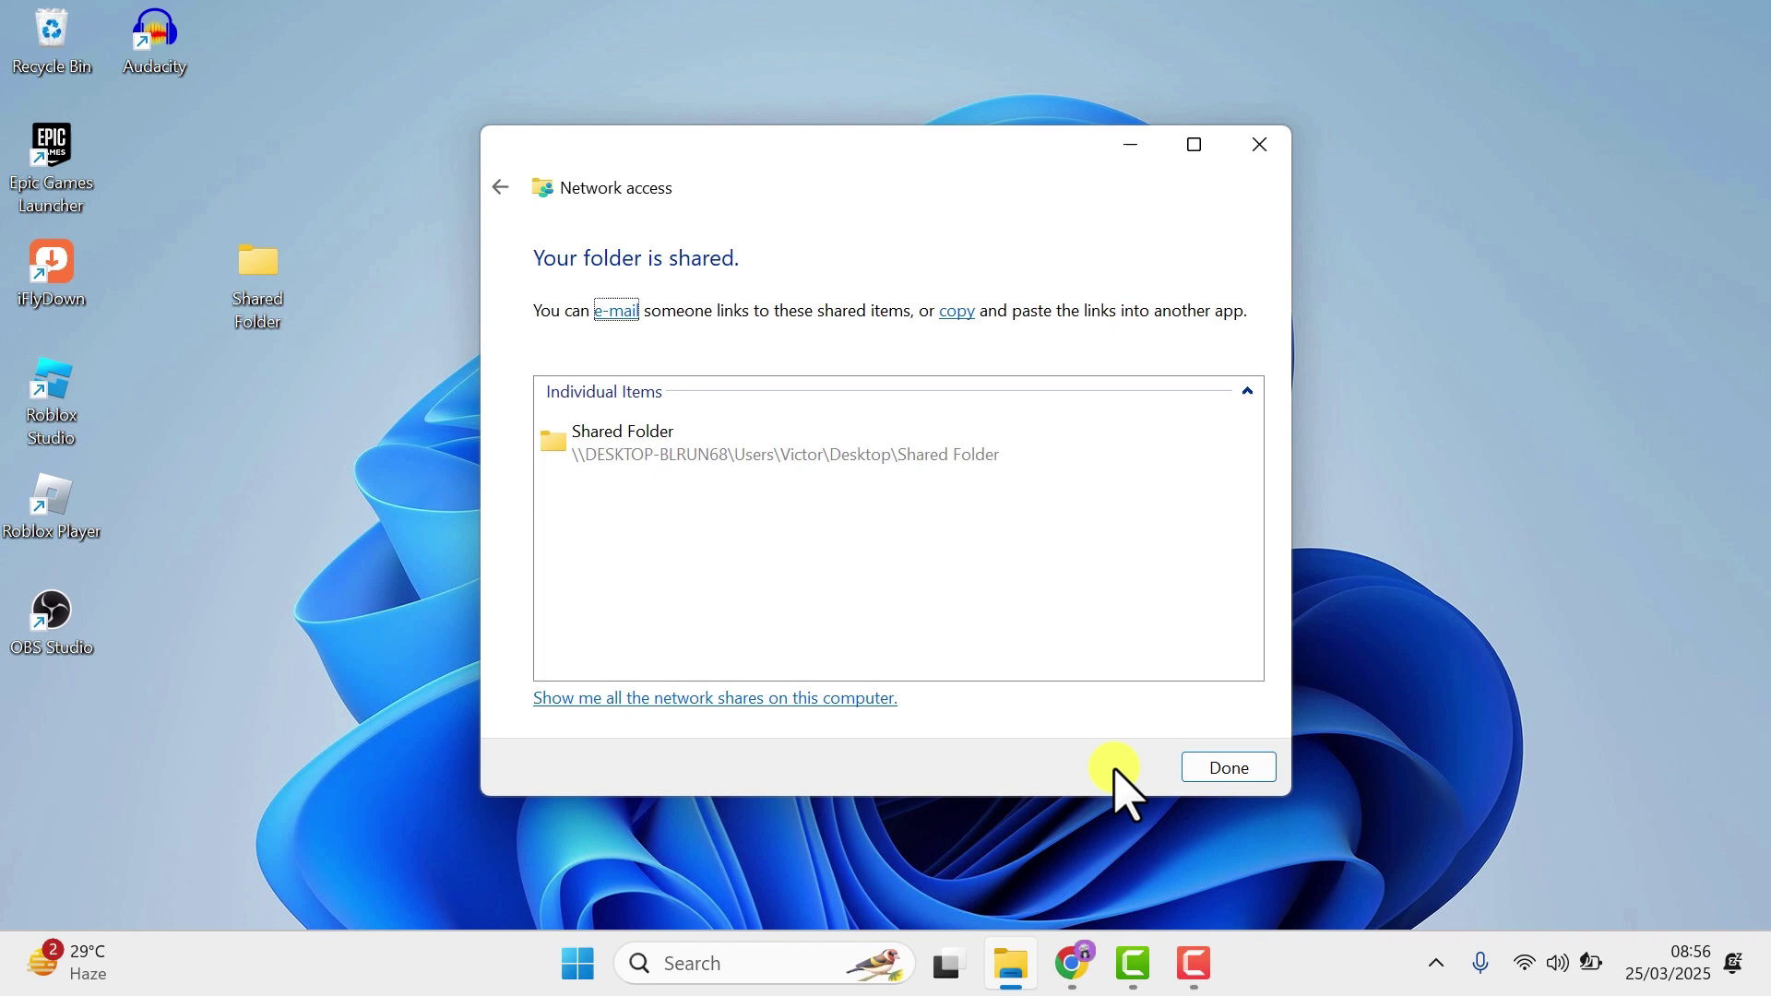
Copy the last ten files in the Videos folder
{"action": "left_click", "coordinate": [1226, 771]}
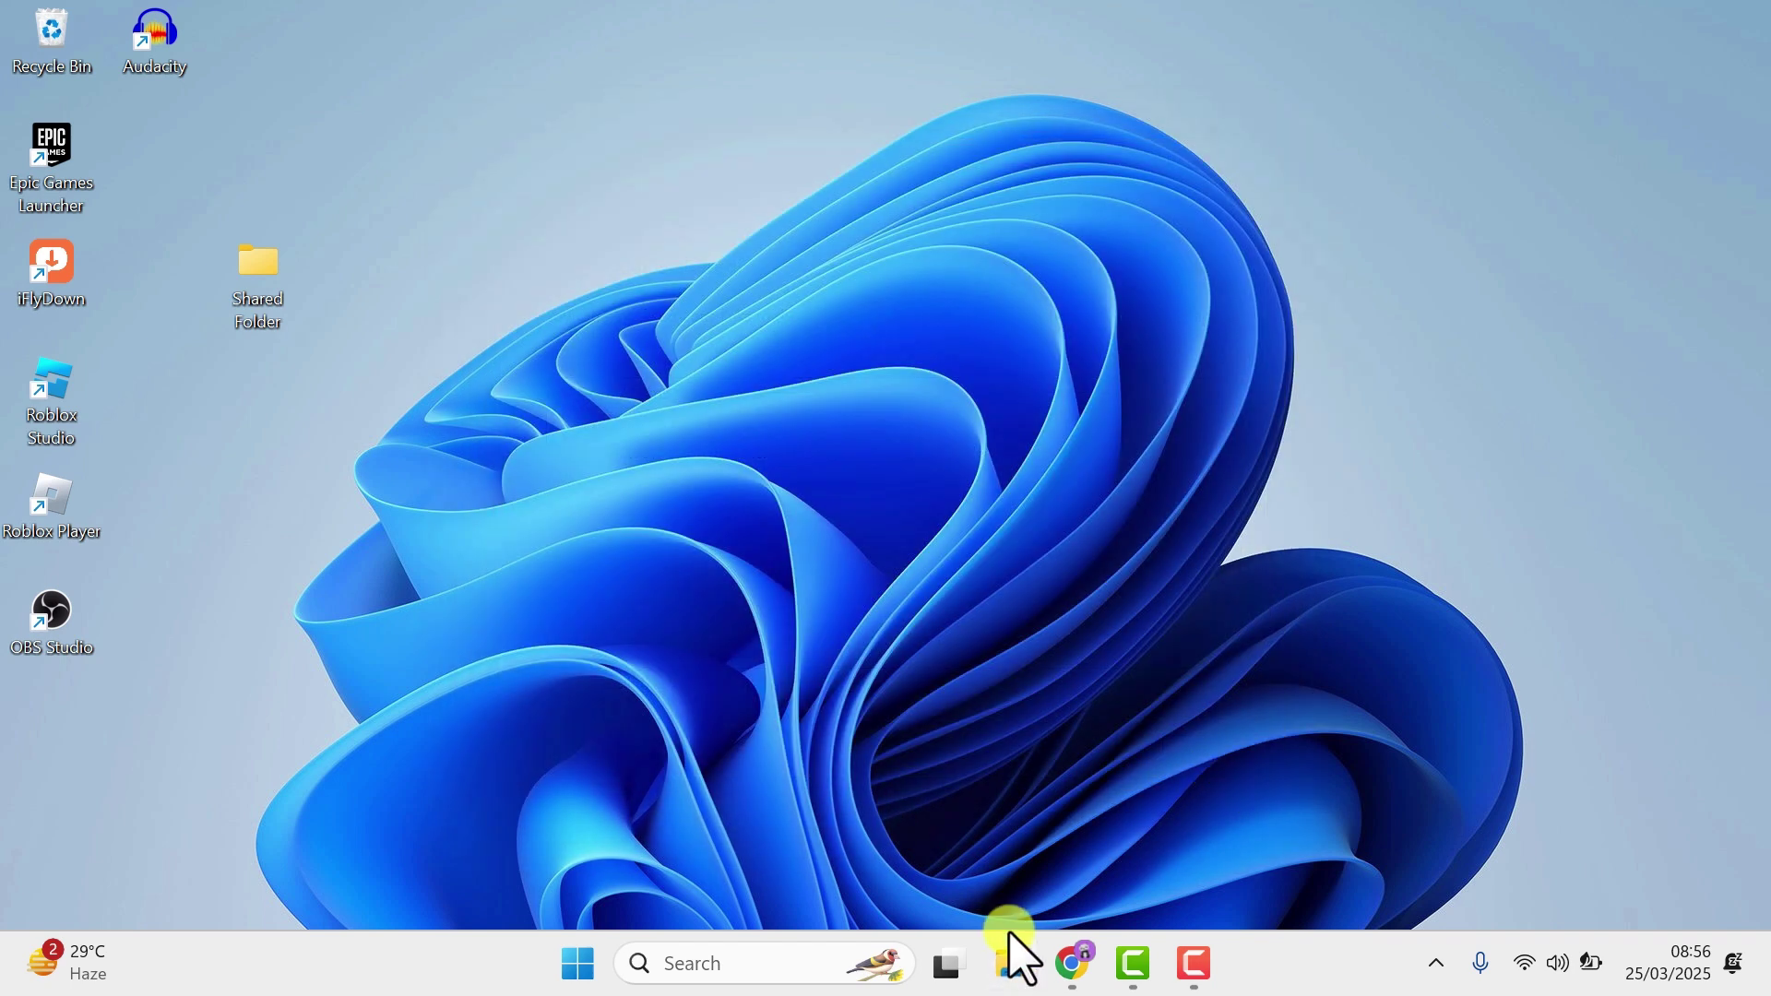
{"action": "left_click", "coordinate": [1015, 959]}
{"action": "left_click", "coordinate": [429, 801]}
{"action": "scroll", "coordinate": [822, 661], "scroll_direction": "down", "scroll_amount": 5}
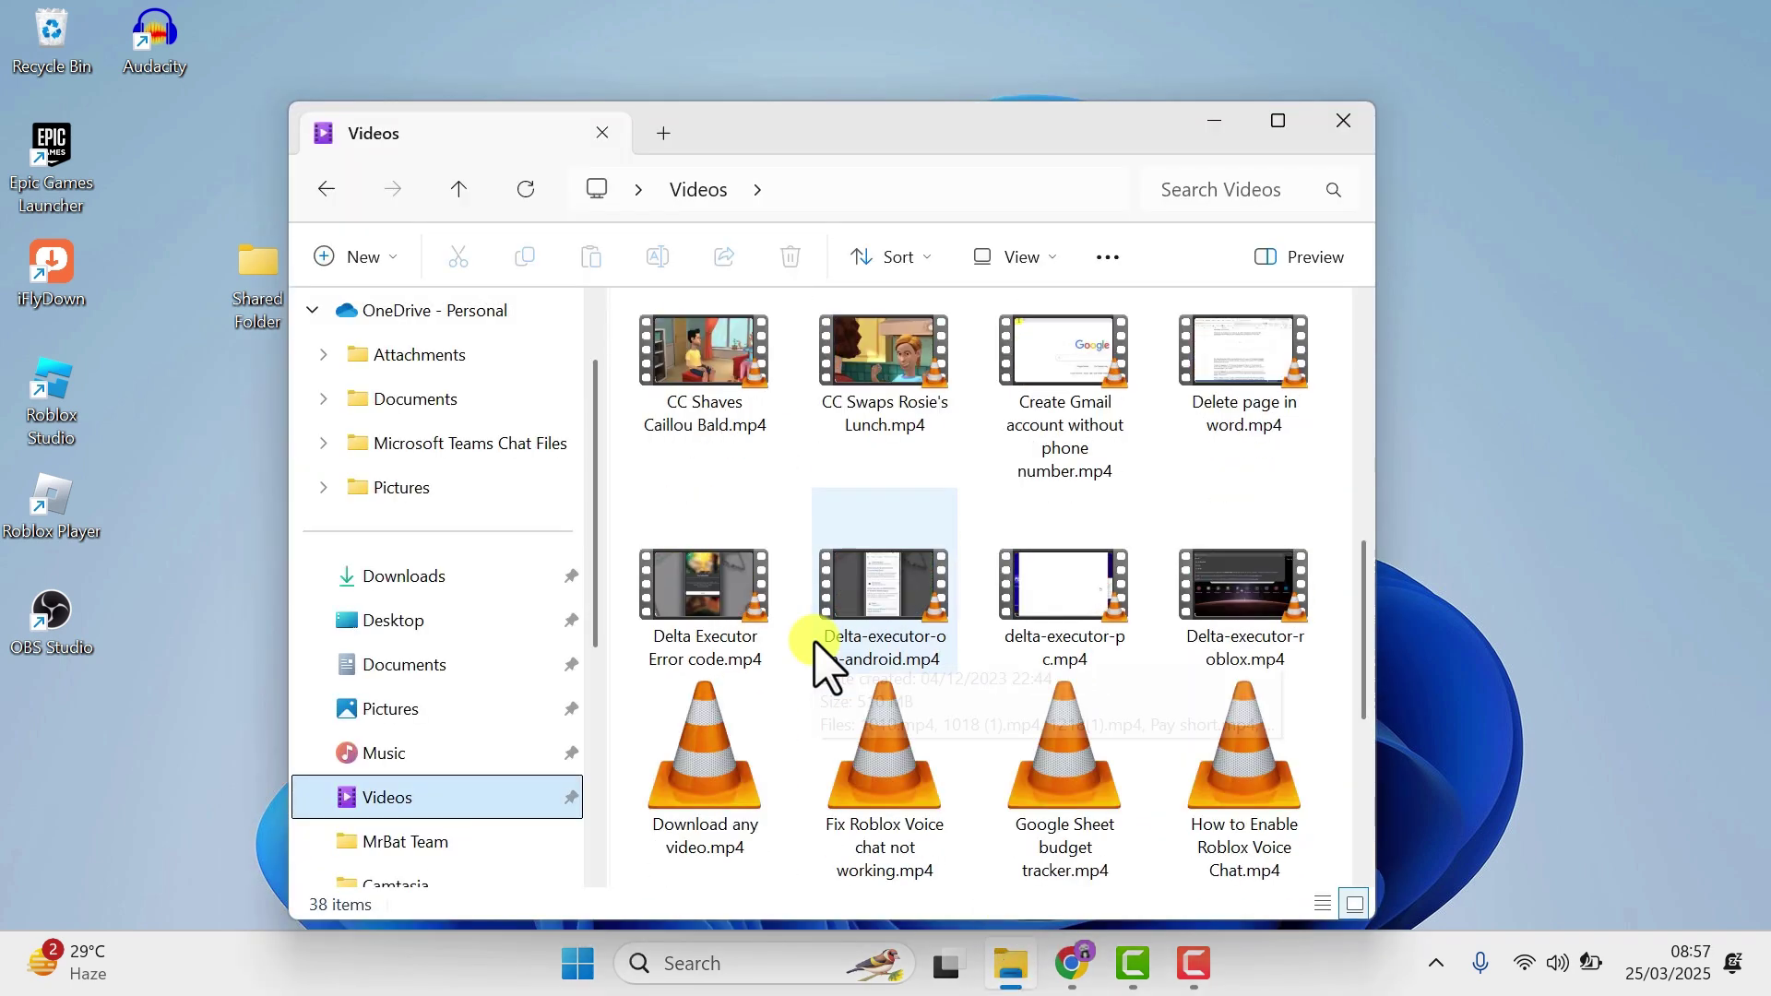
{"action": "scroll", "coordinate": [823, 662], "scroll_direction": "down", "scroll_amount": 5}
{"action": "left_click", "coordinate": [680, 810]}
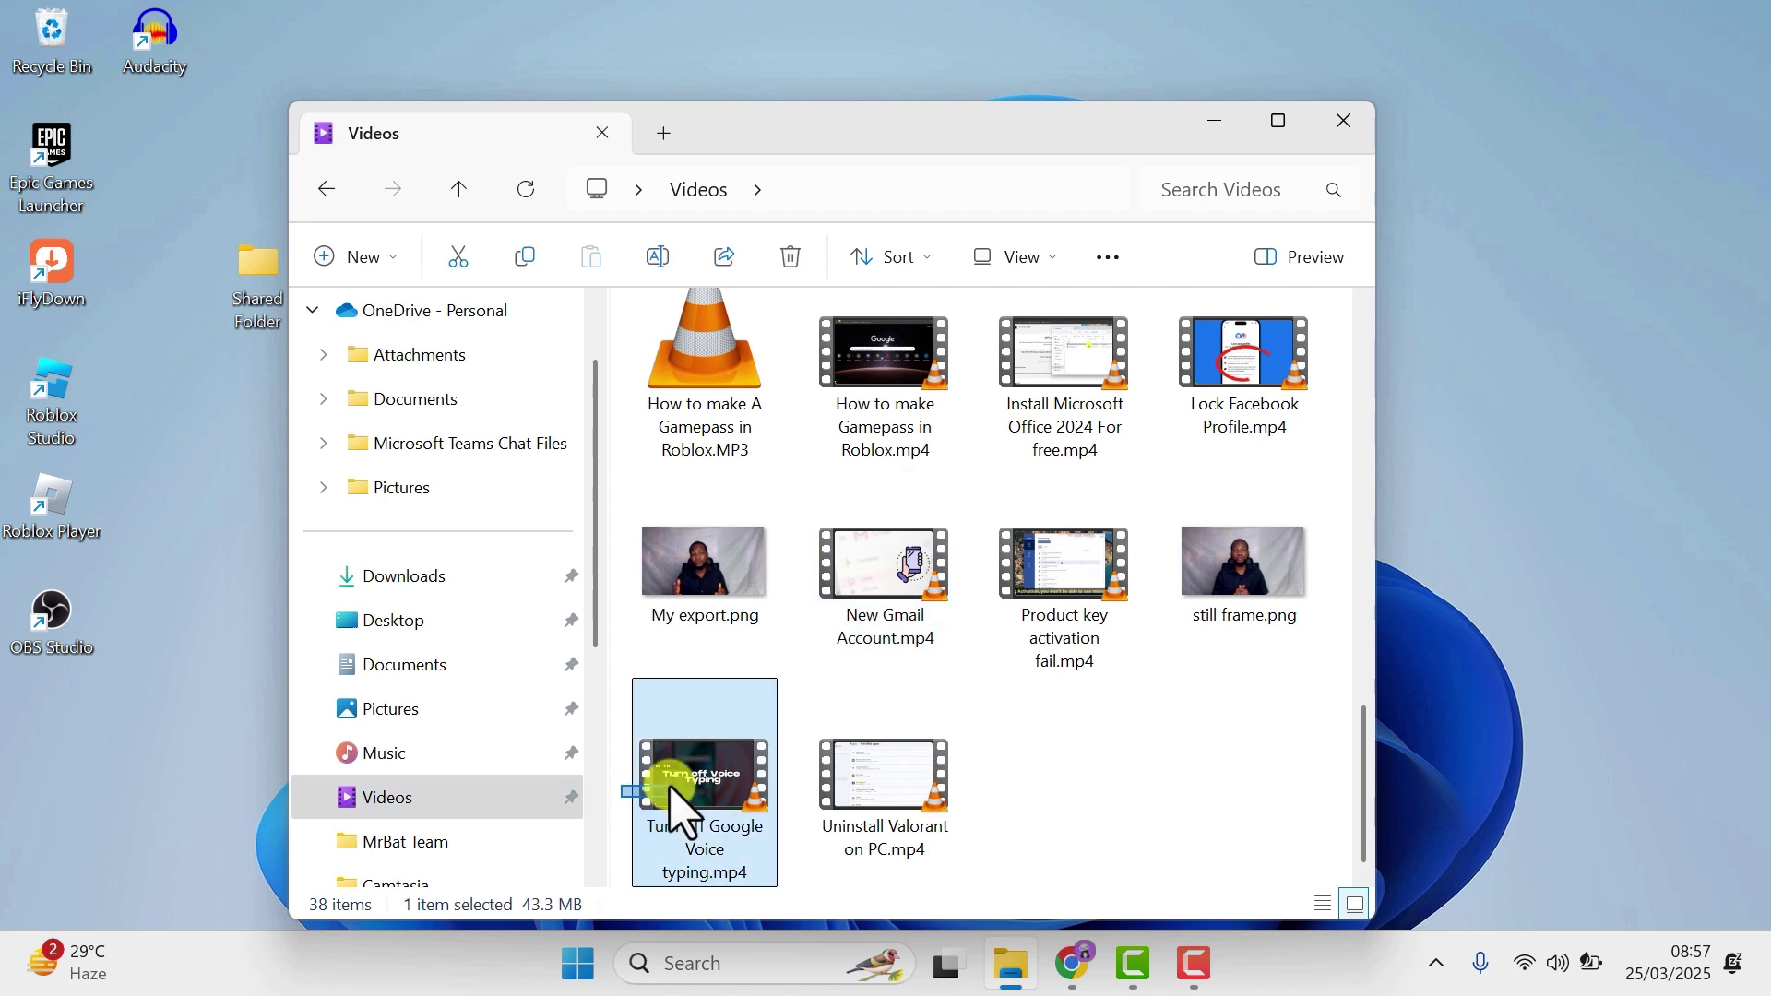
{"action": "left_click_drag", "start_coordinate": [671, 790], "coordinate": [1237, 424]}
{"action": "right_click", "coordinate": [1055, 514]}
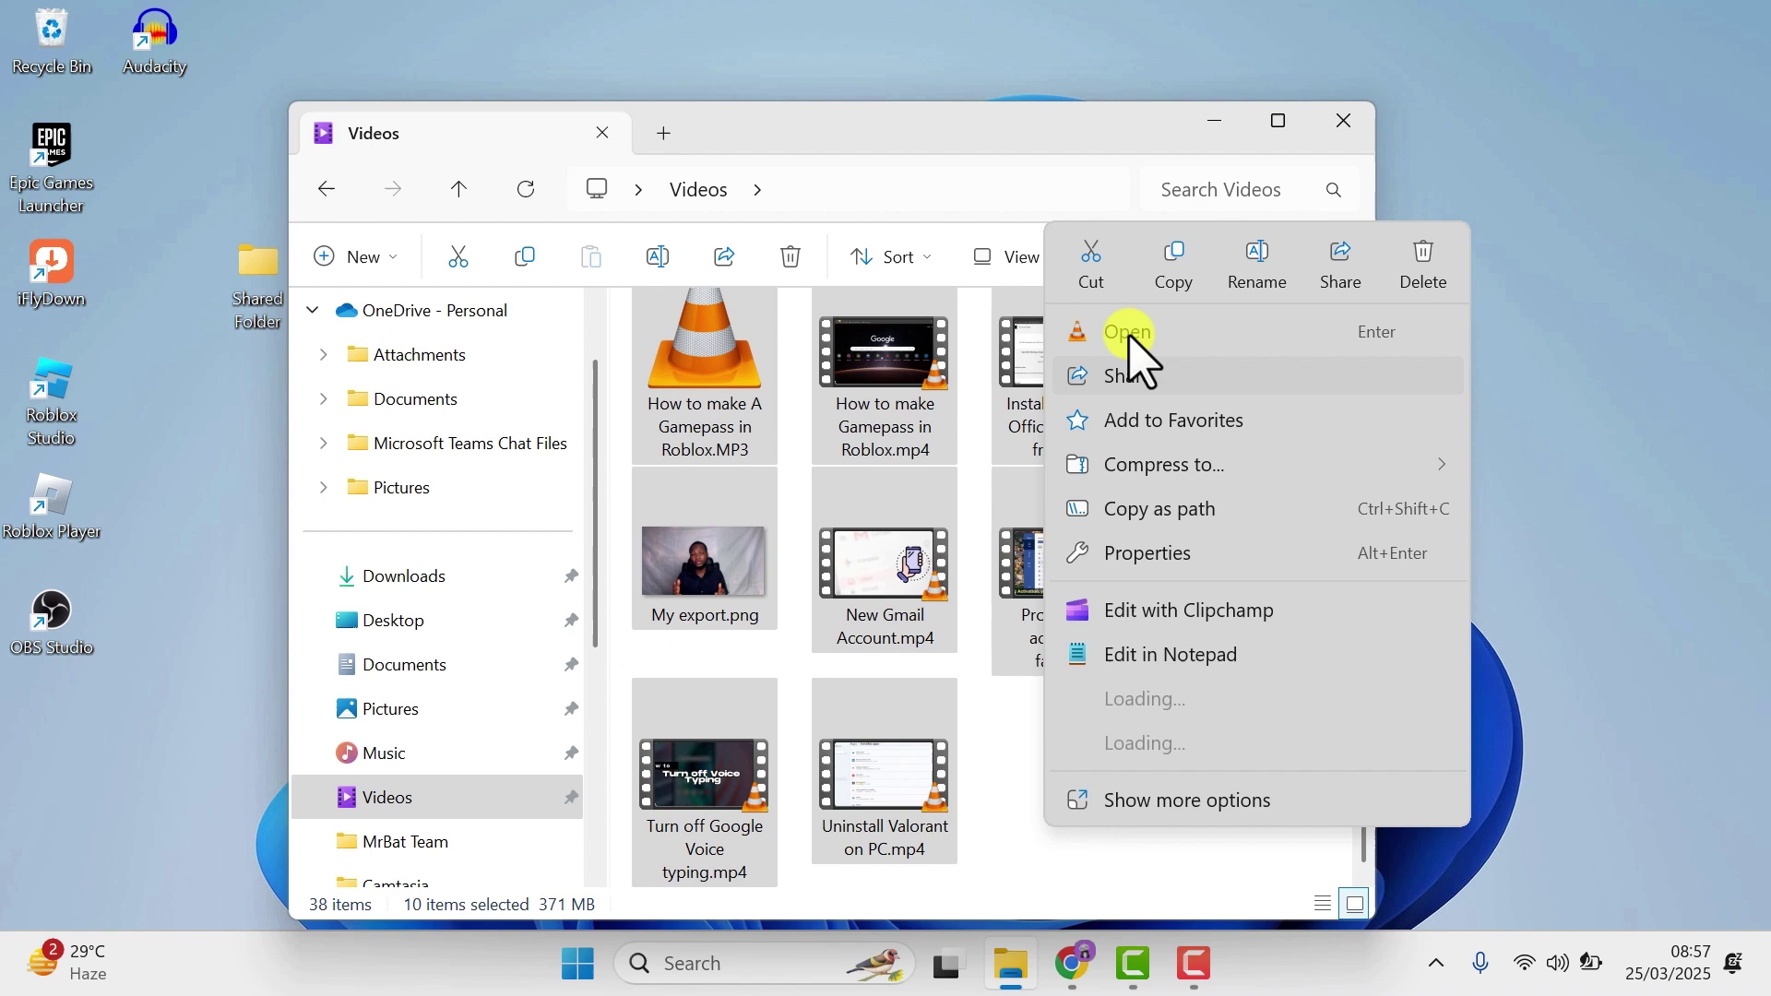
{"action": "left_click", "coordinate": [1174, 272]}
Paste the ten files into Shared Folder and close both Explorer windows
{"action": "double_click", "coordinate": [253, 285]}
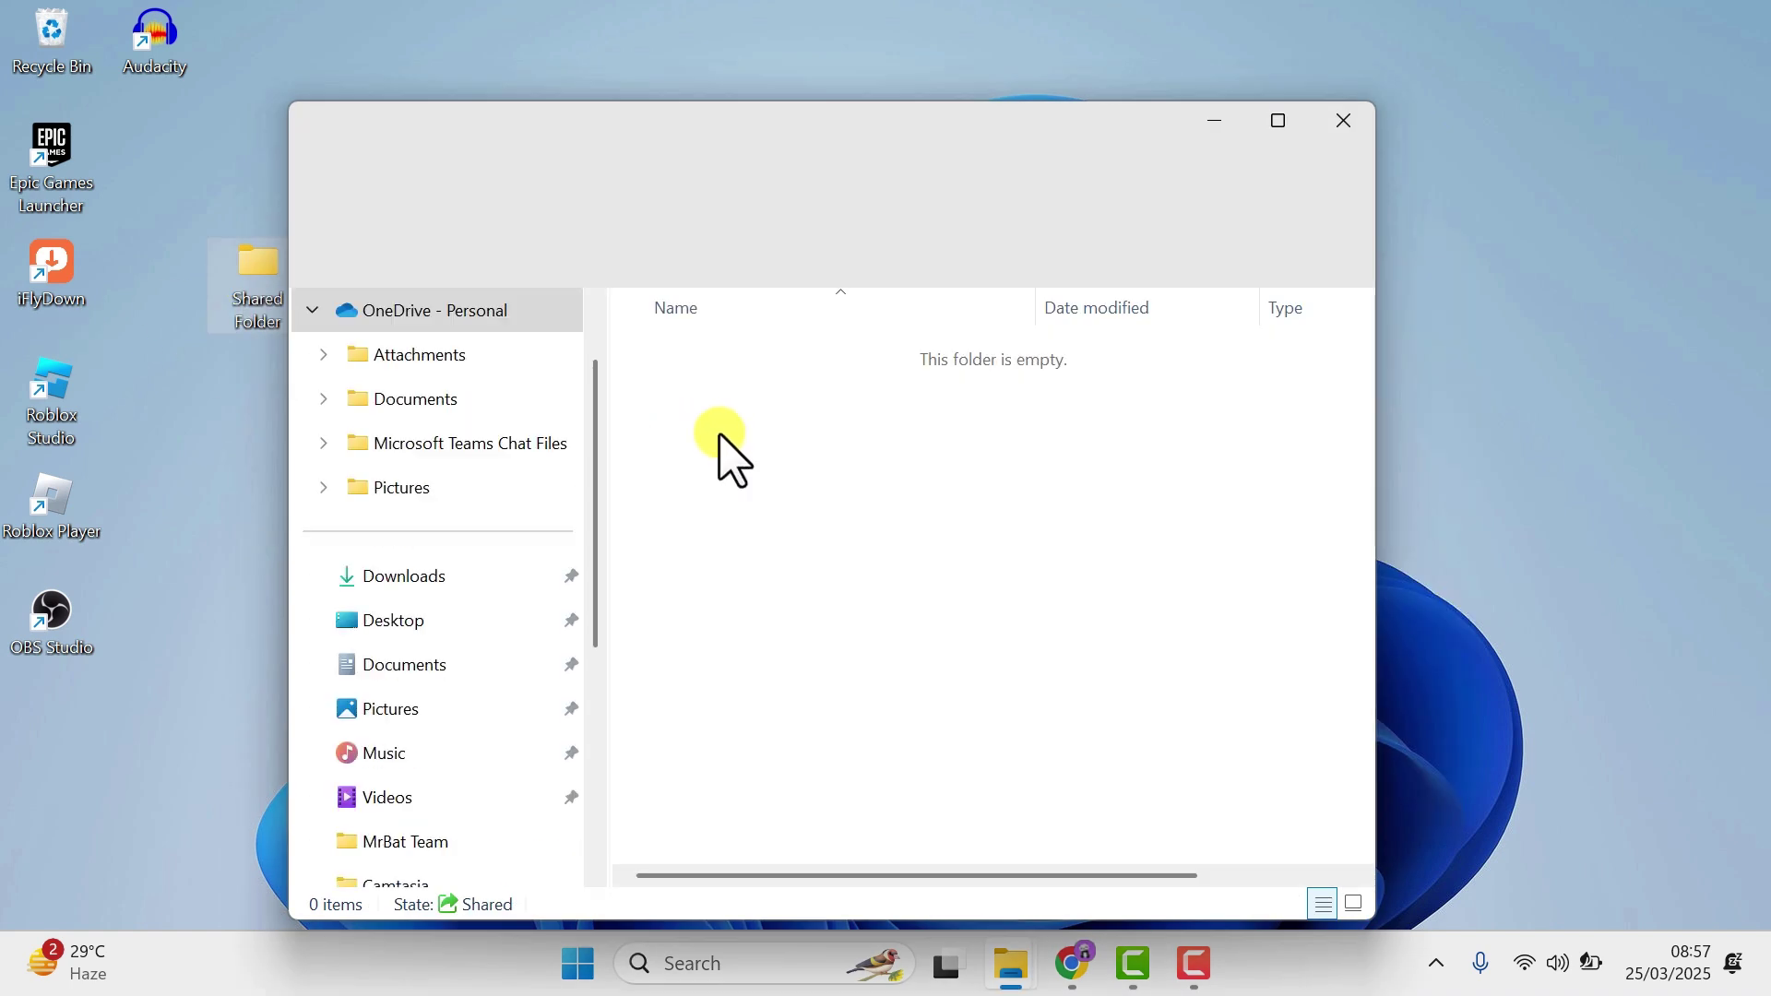
{"action": "right_click", "coordinate": [720, 433]}
{"action": "left_click", "coordinate": [761, 412]}
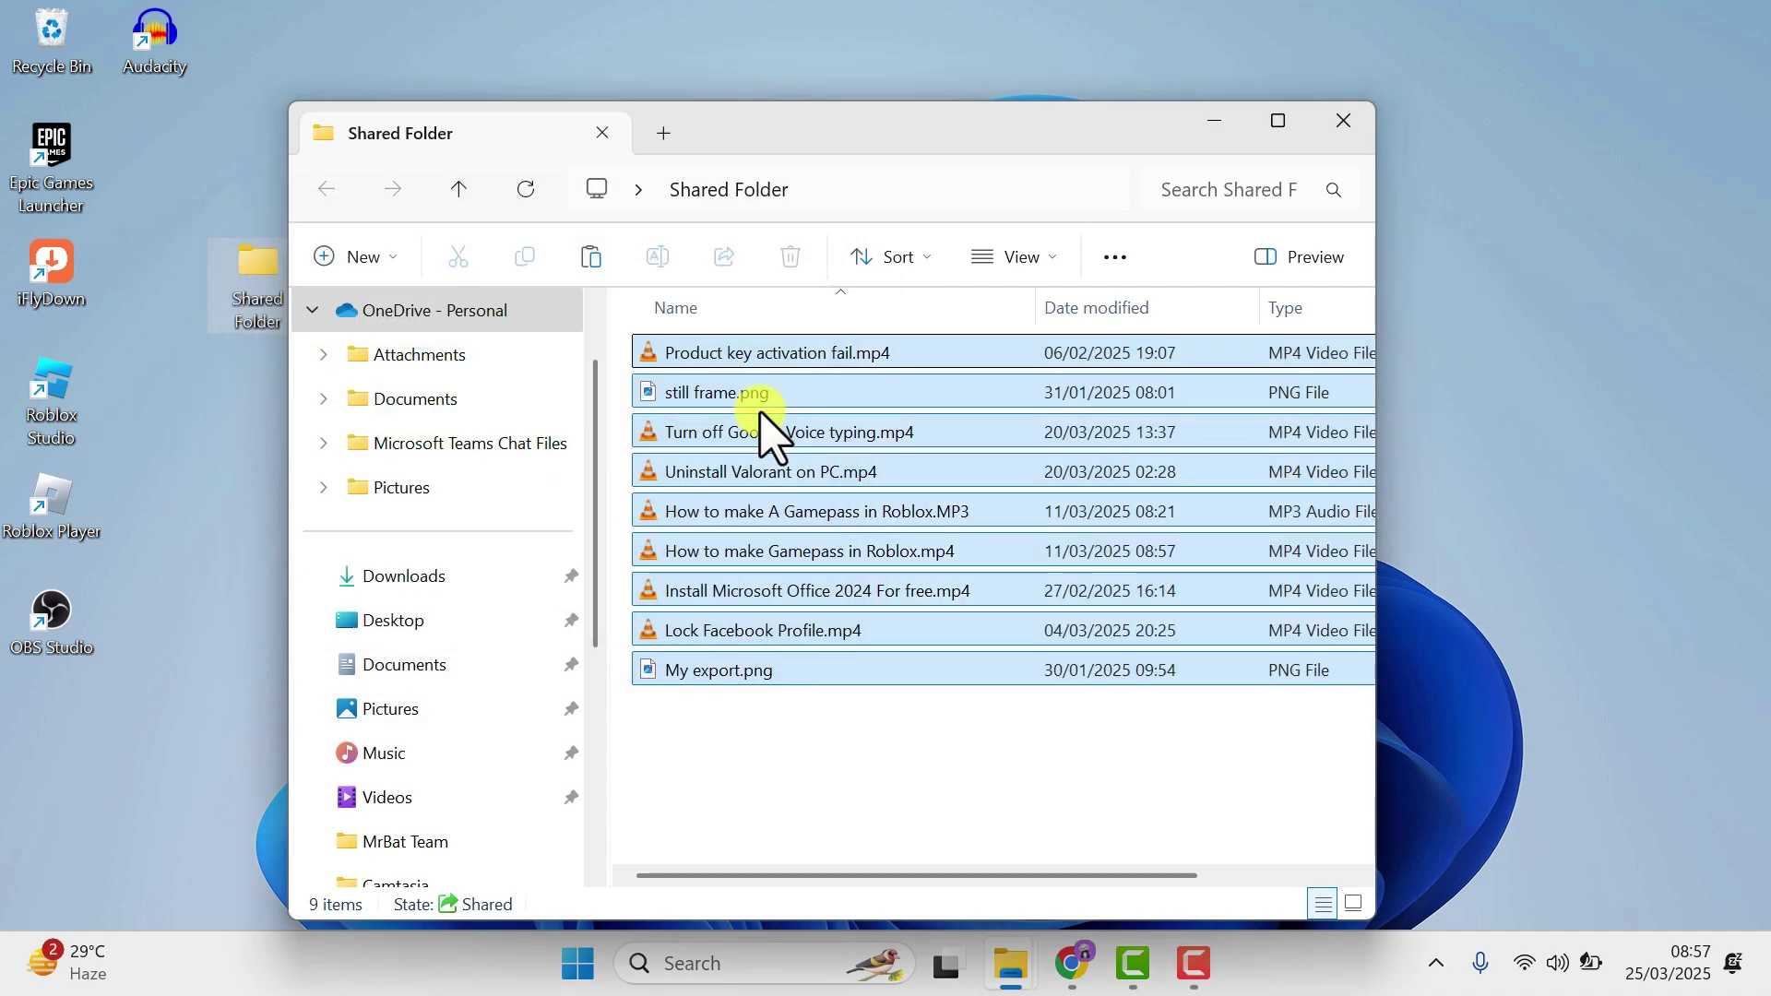
{"action": "left_click", "coordinate": [1321, 134]}
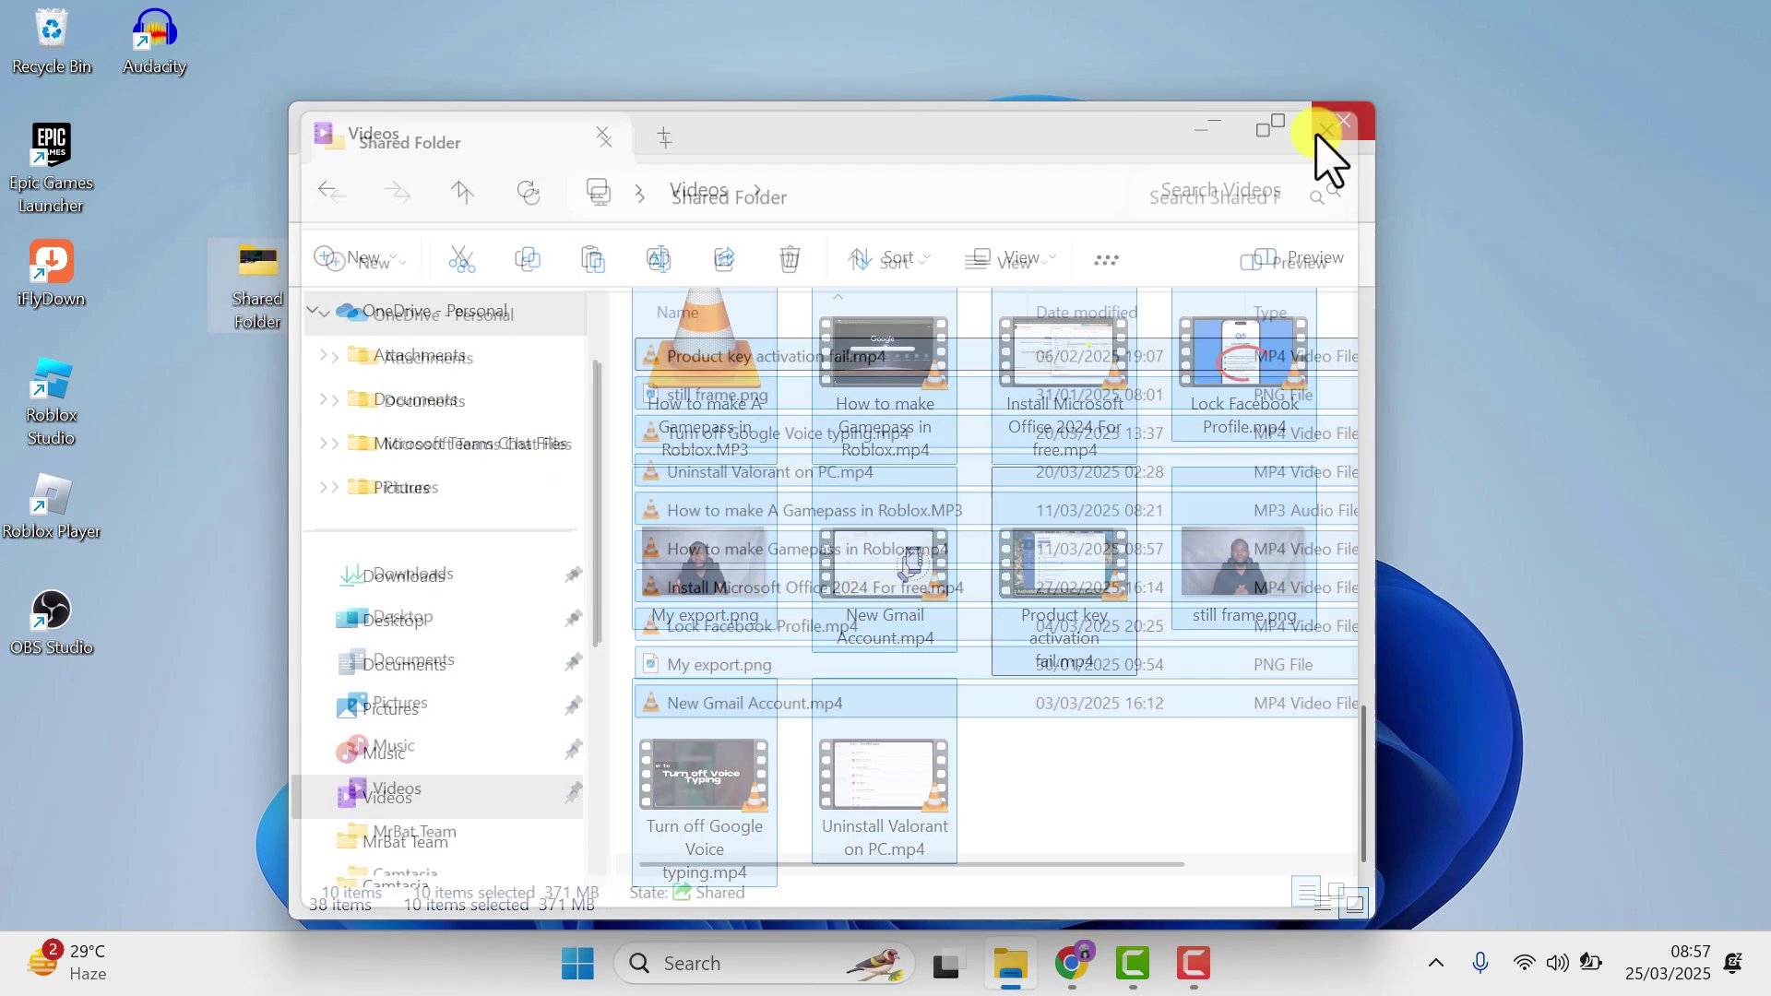
{"action": "left_click", "coordinate": [1545, 111]}
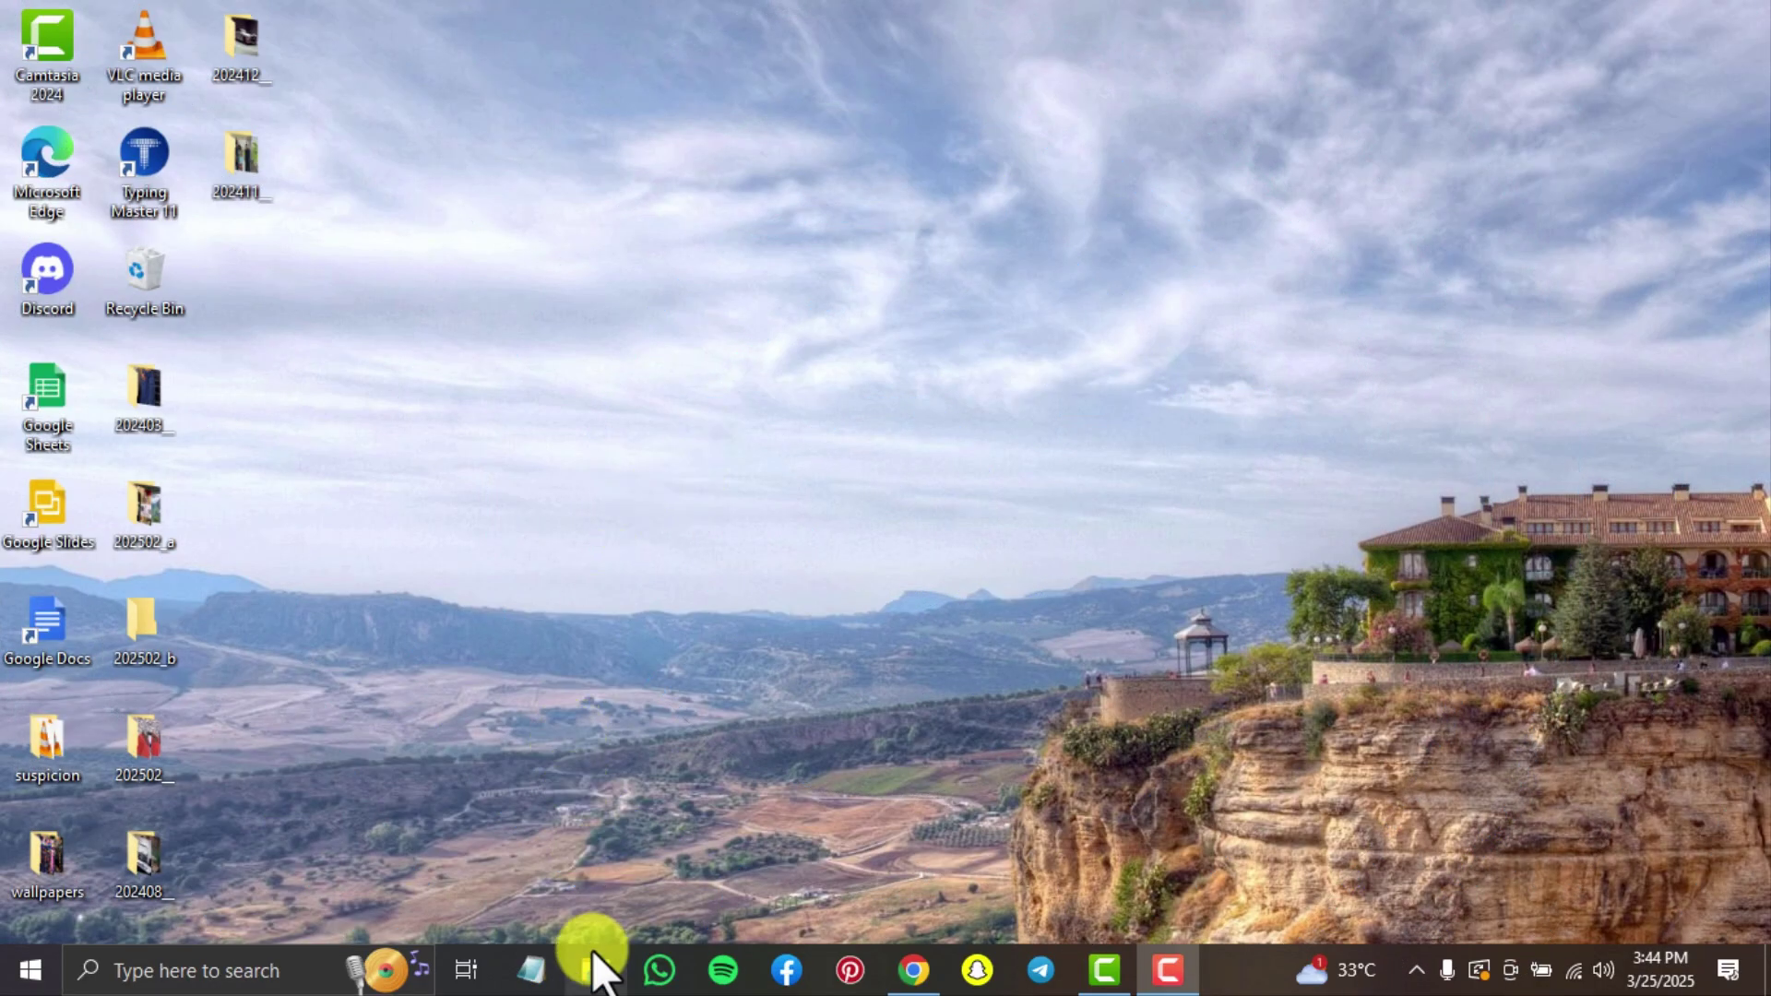
Show the Network view in File Explorer and enable network discovery and file sharing
{"action": "left_click", "coordinate": [590, 968]}
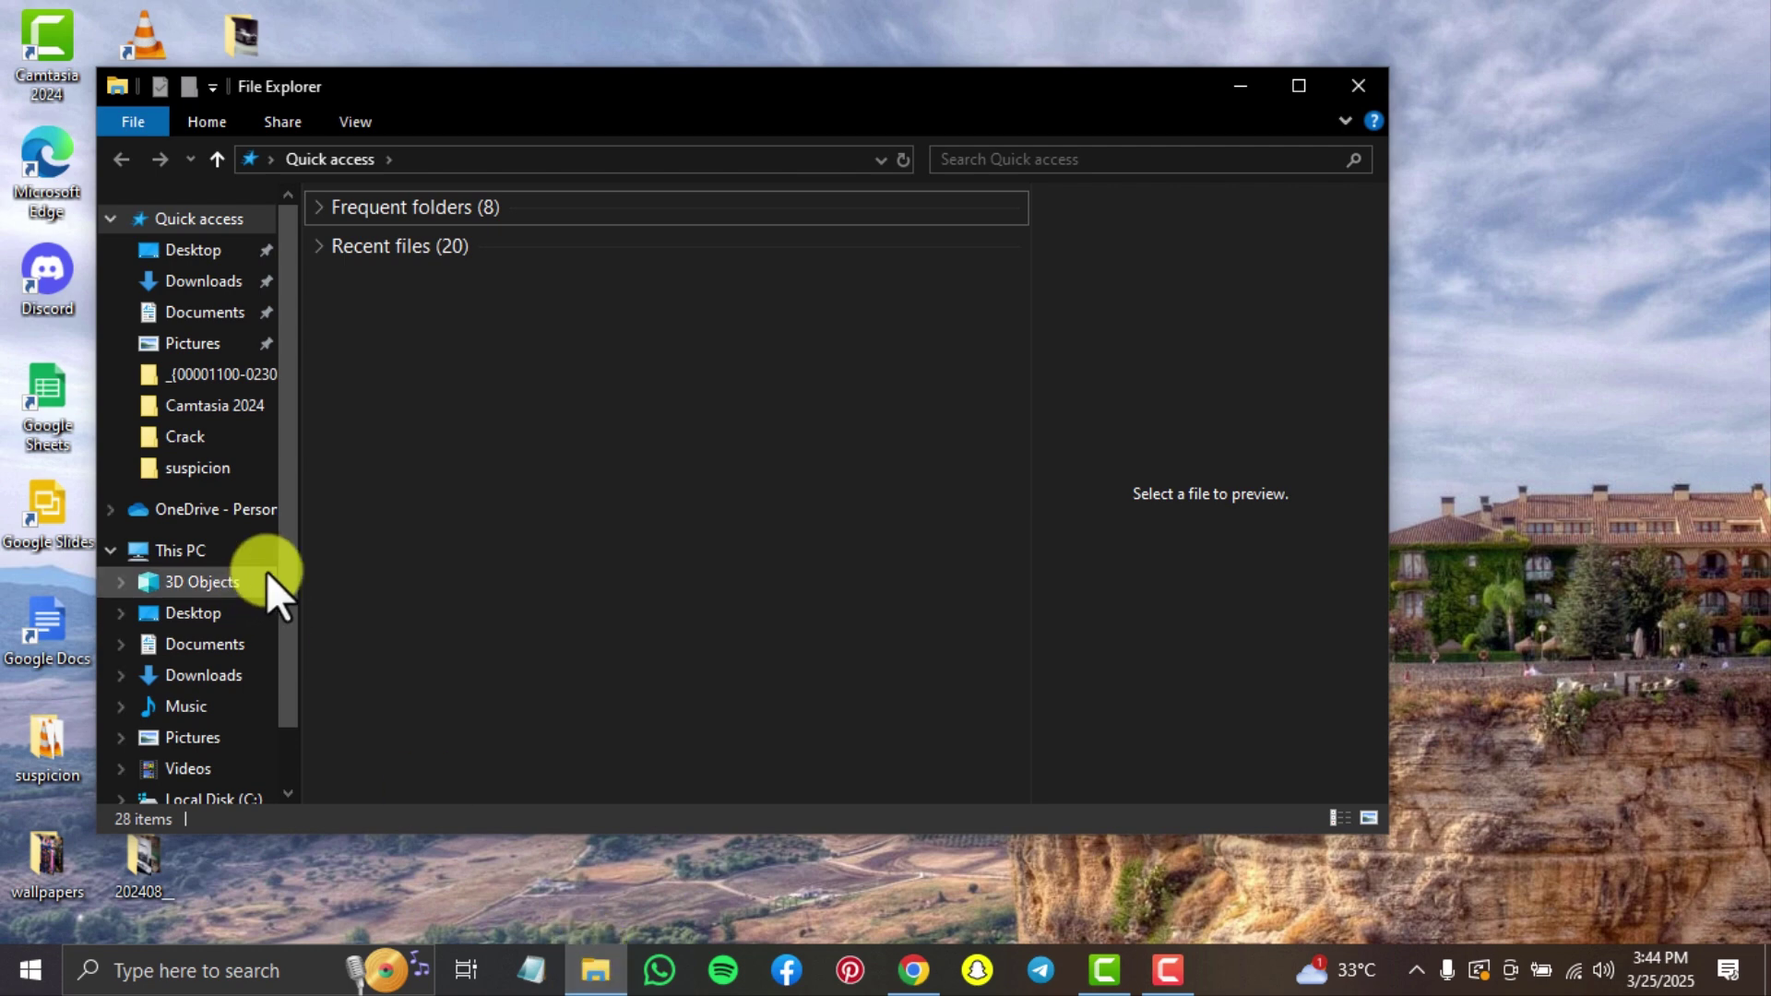
{"action": "left_click_drag", "start_coordinate": [283, 573], "coordinate": [279, 638]}
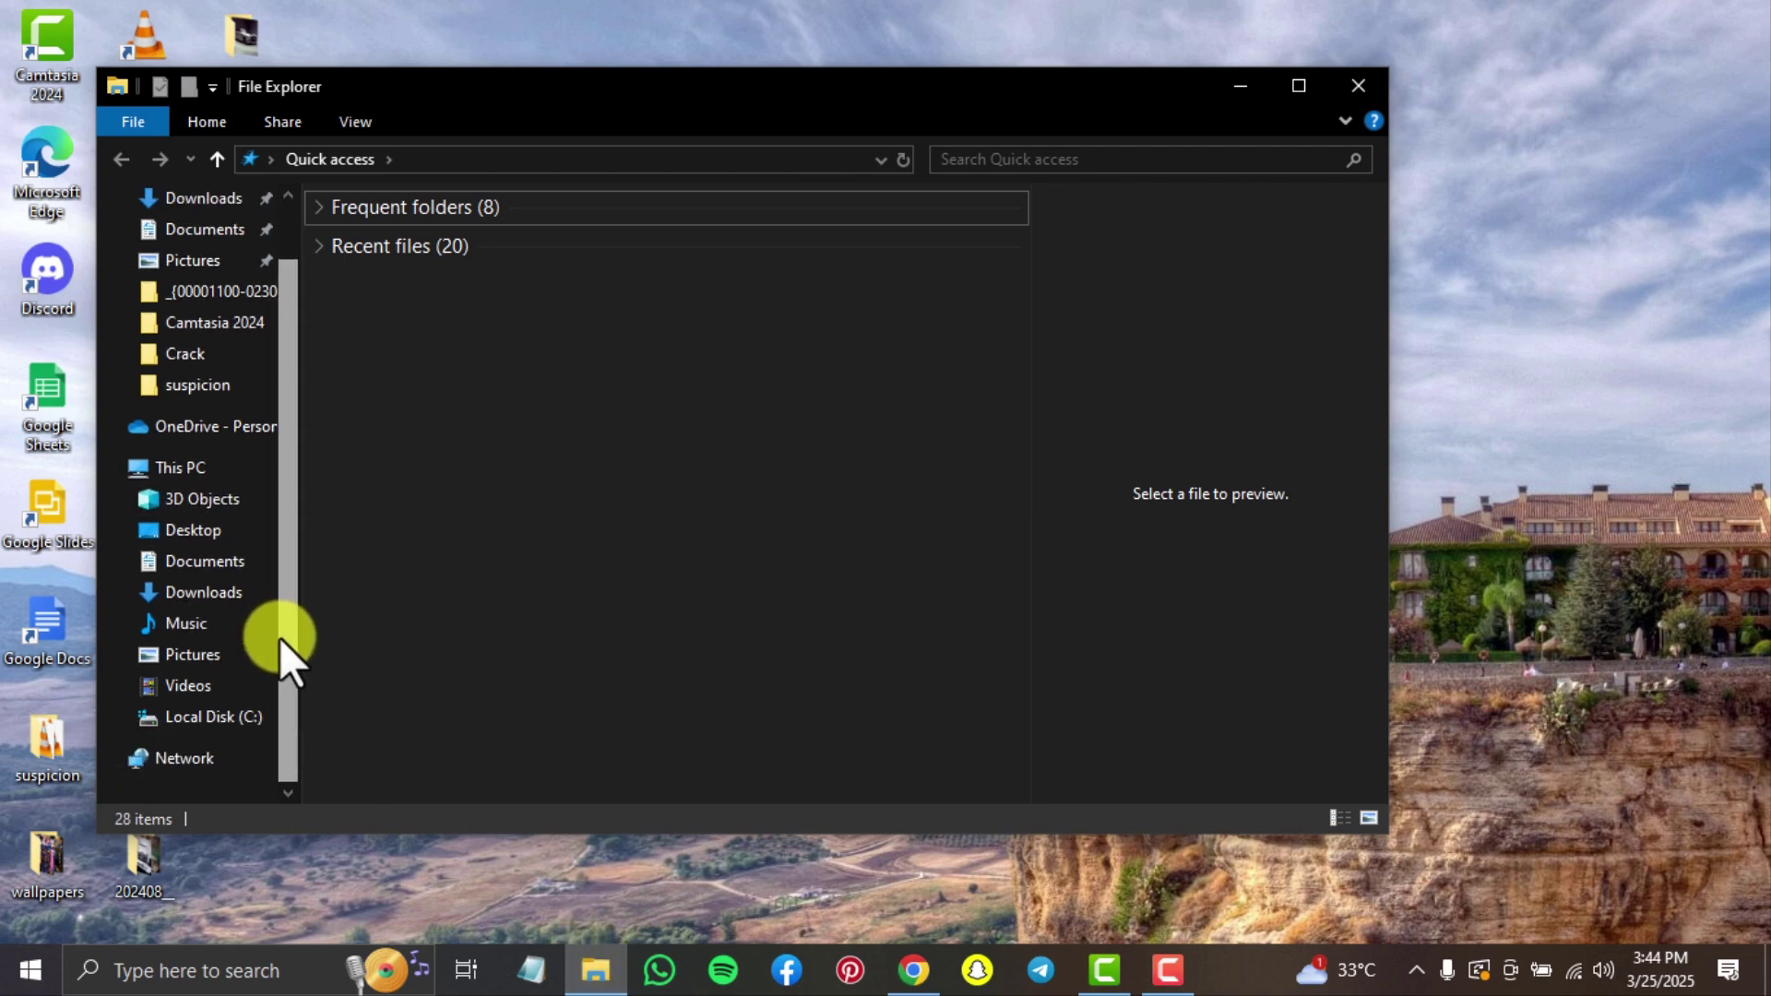
{"action": "left_click", "coordinate": [186, 762]}
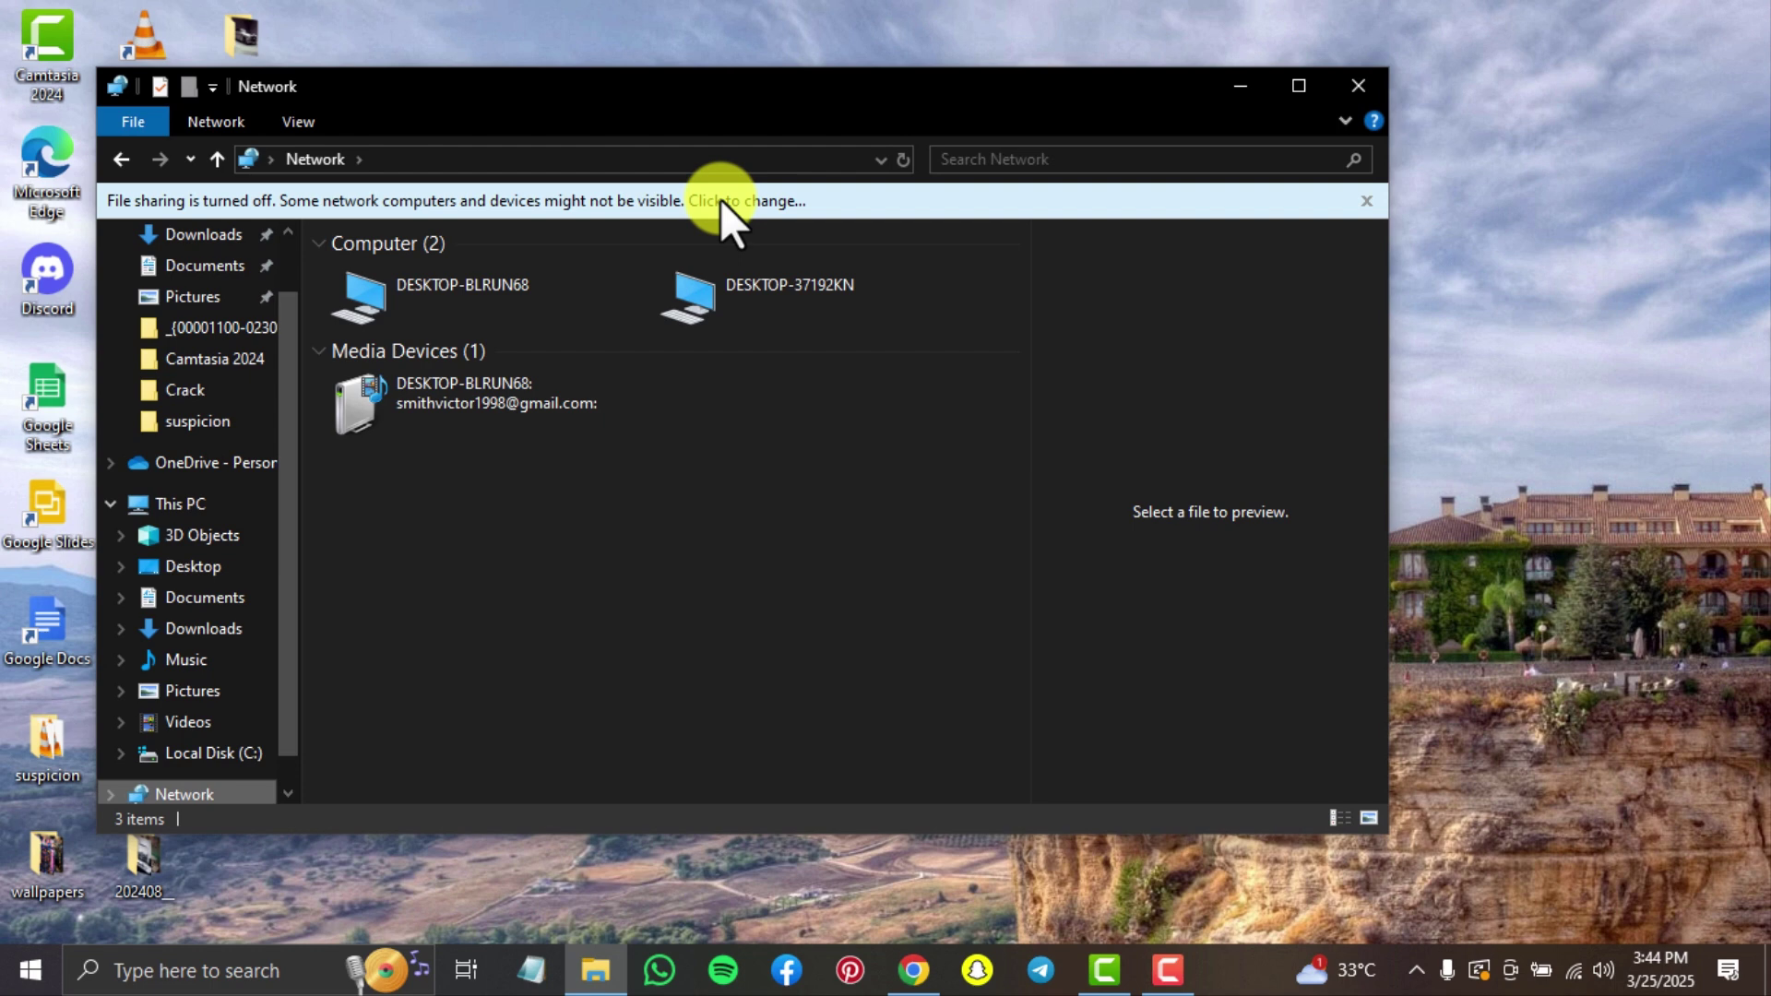
{"action": "left_click", "coordinate": [766, 198]}
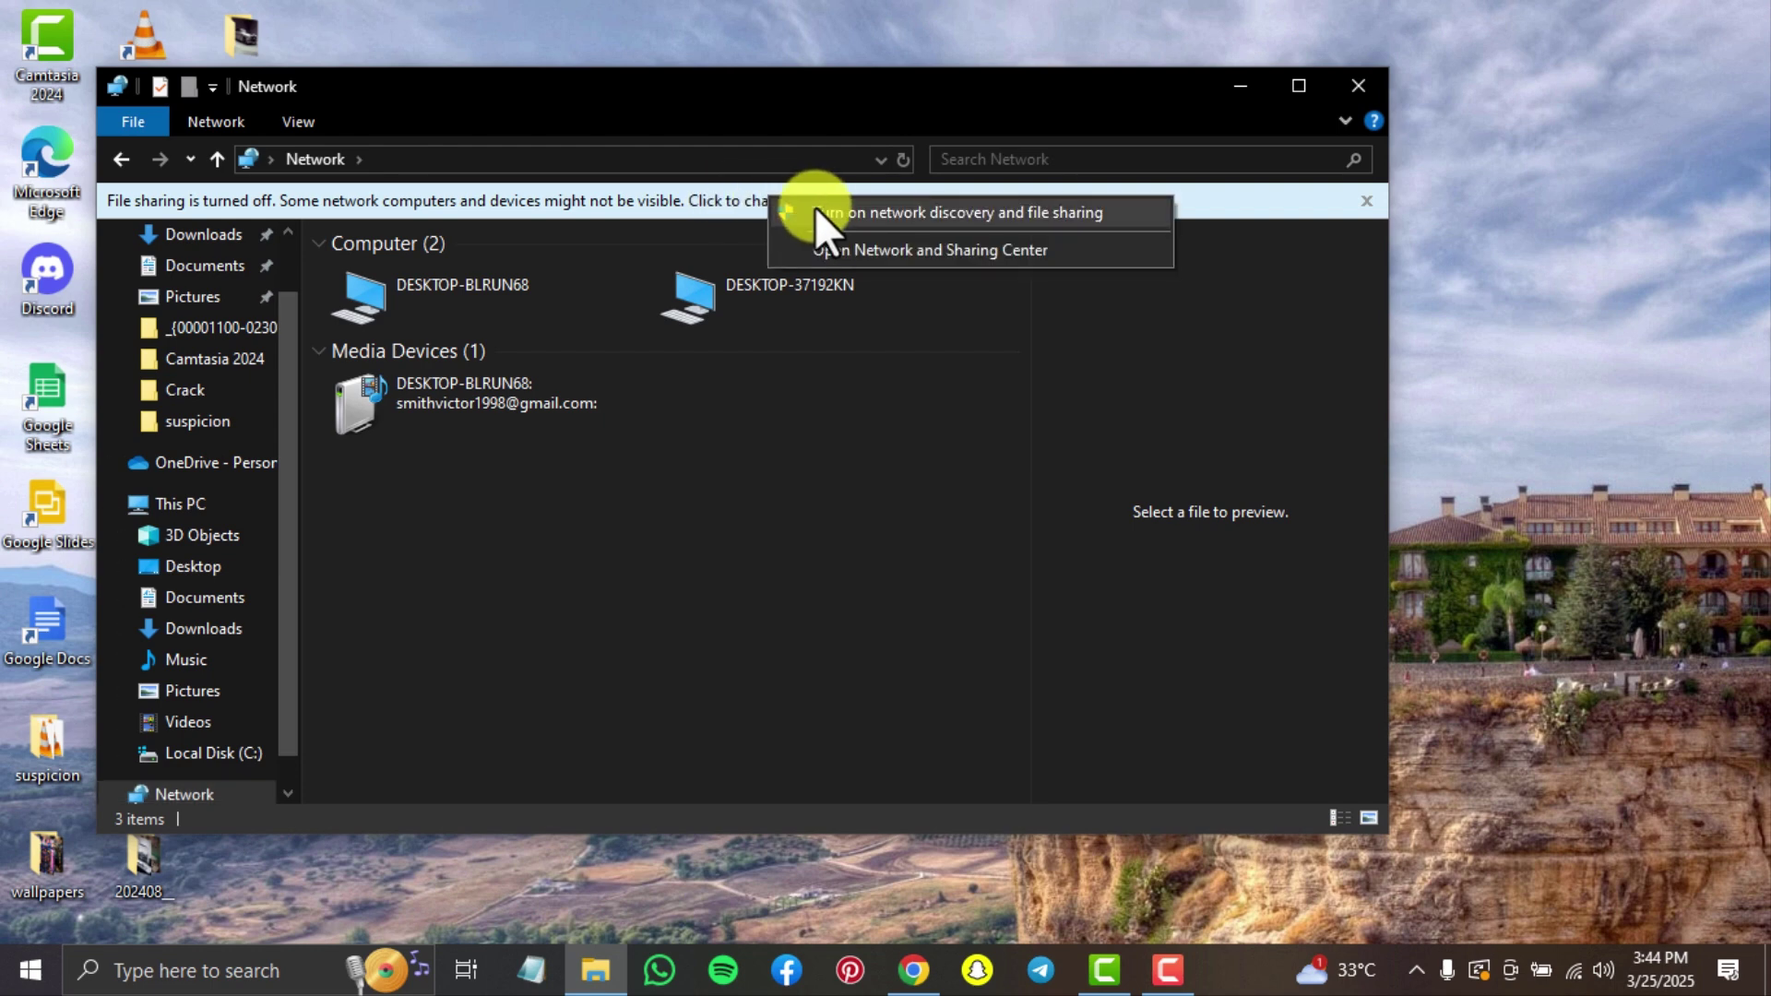
{"action": "left_click", "coordinate": [839, 213]}
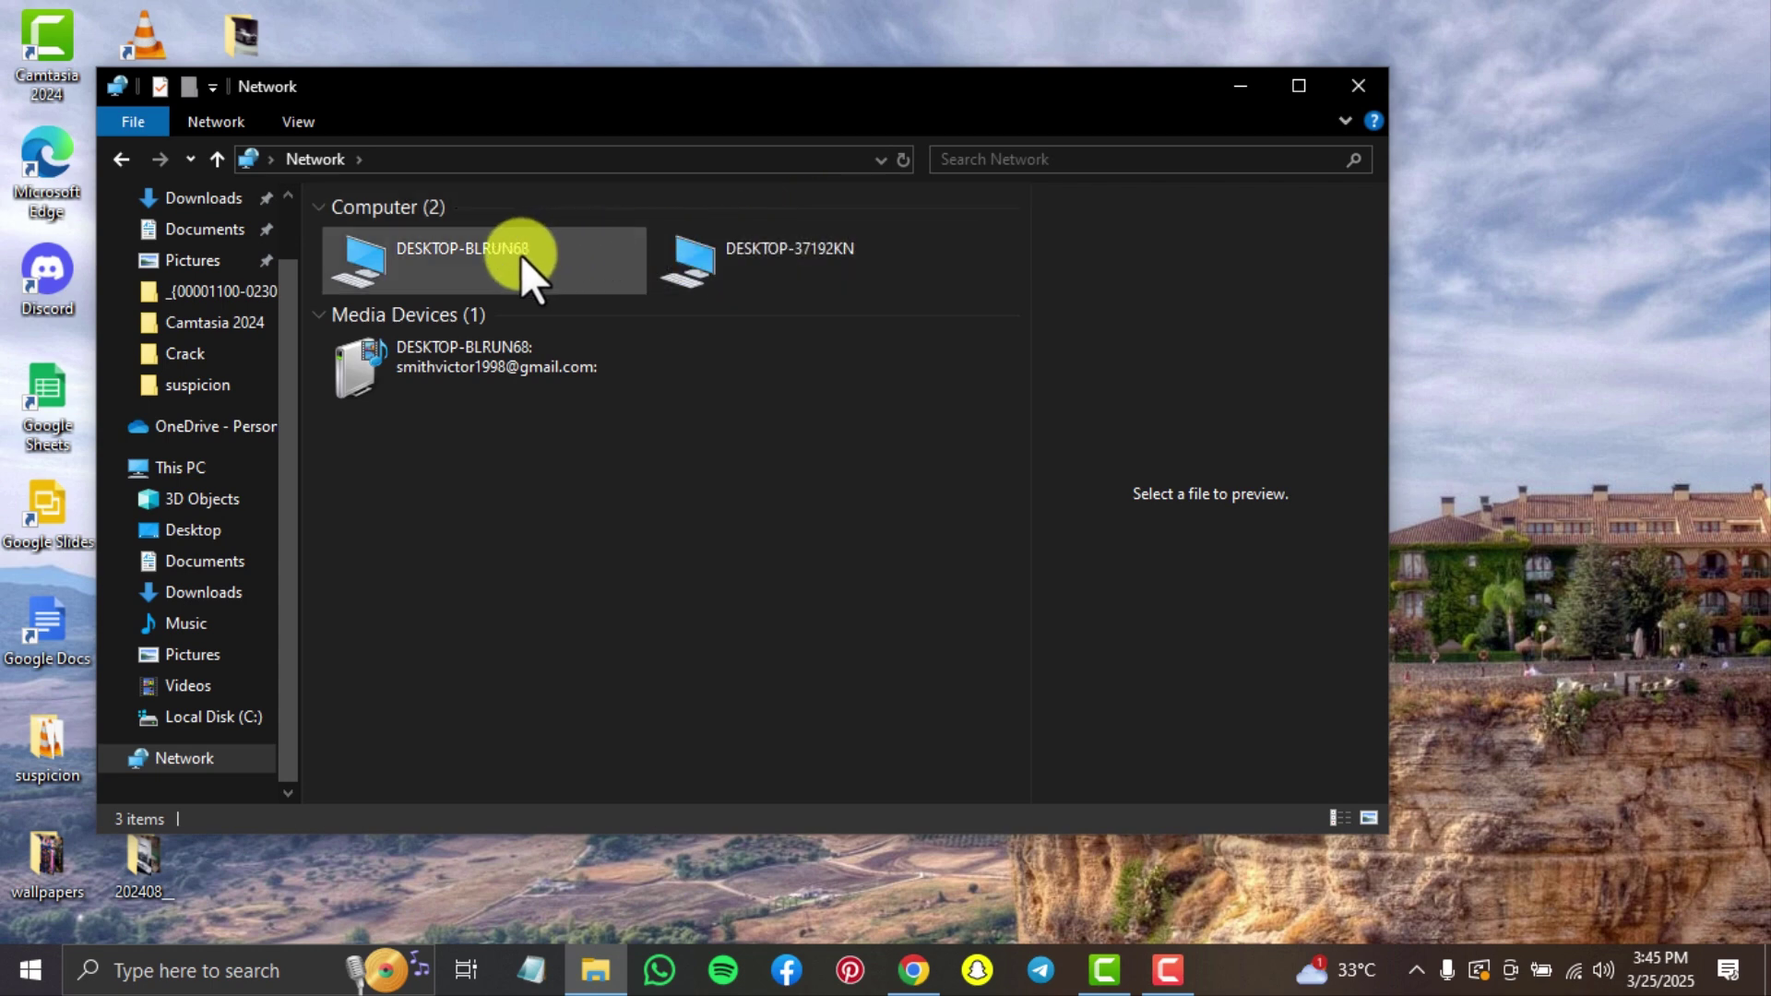
Copy all seven files from DESKTOP-BLRUN68's Users\user\Desktop\Shared Folder into Music
{"action": "double_click", "coordinate": [520, 255]}
{"action": "double_click", "coordinate": [373, 203]}
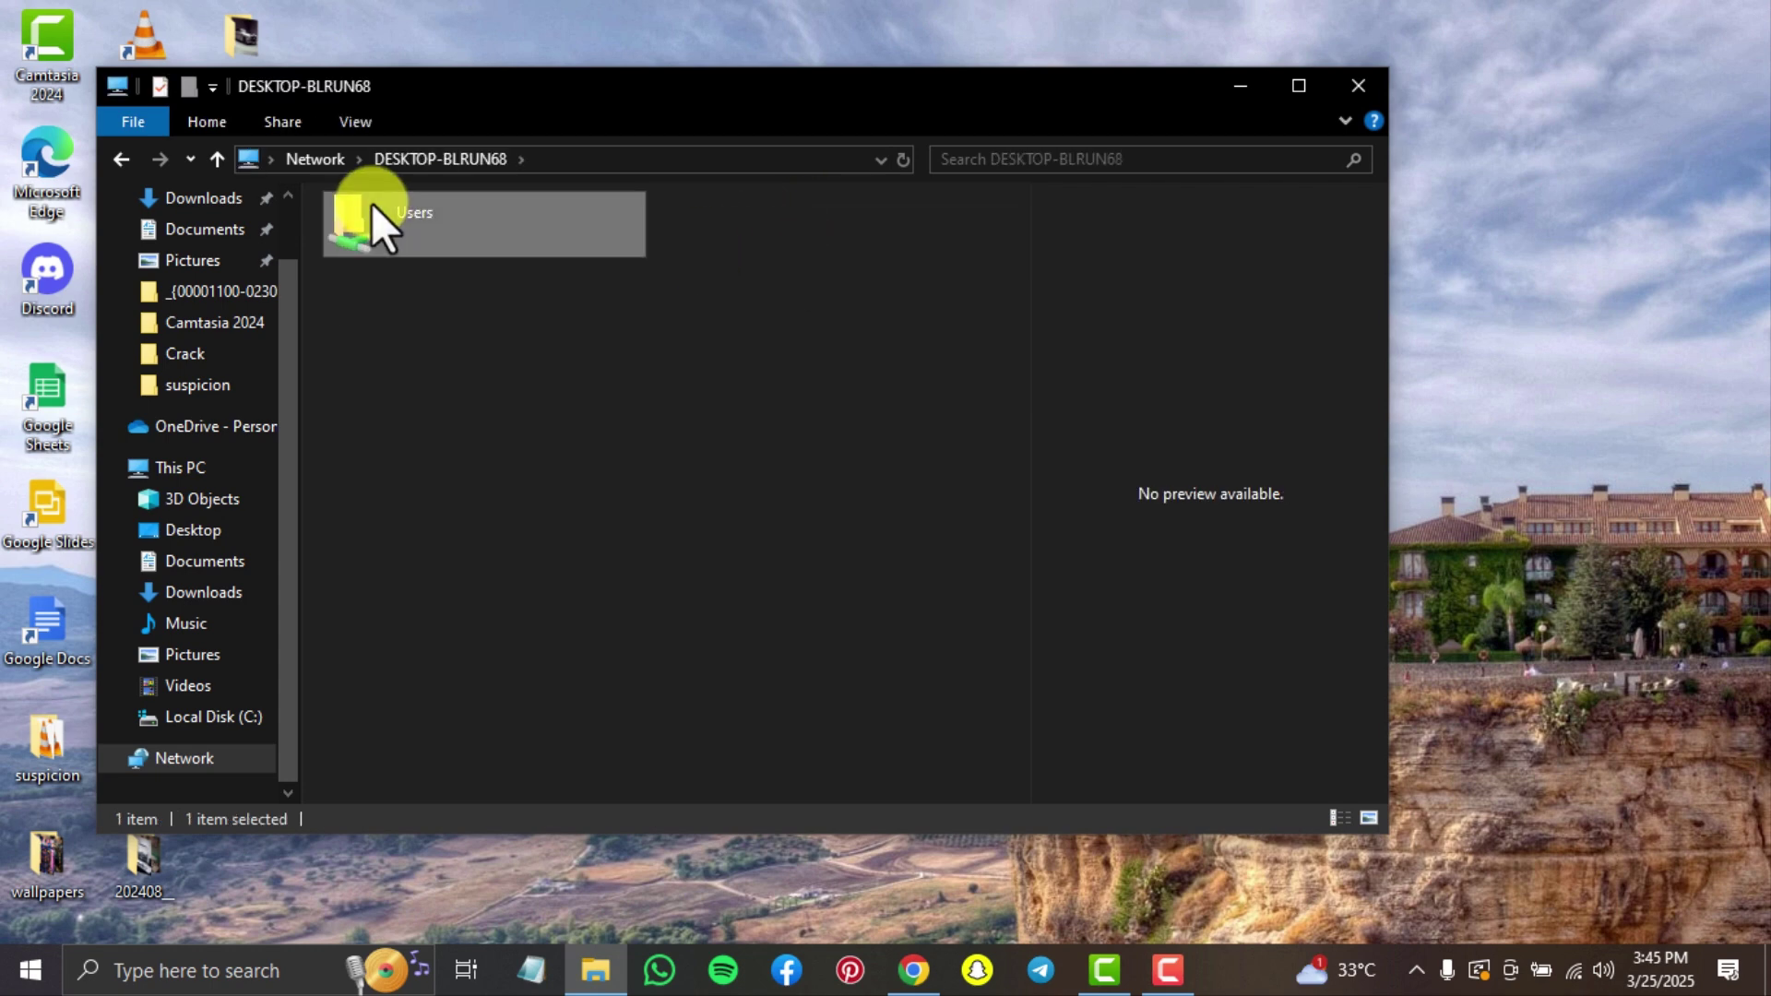
{"action": "double_click", "coordinate": [393, 236]}
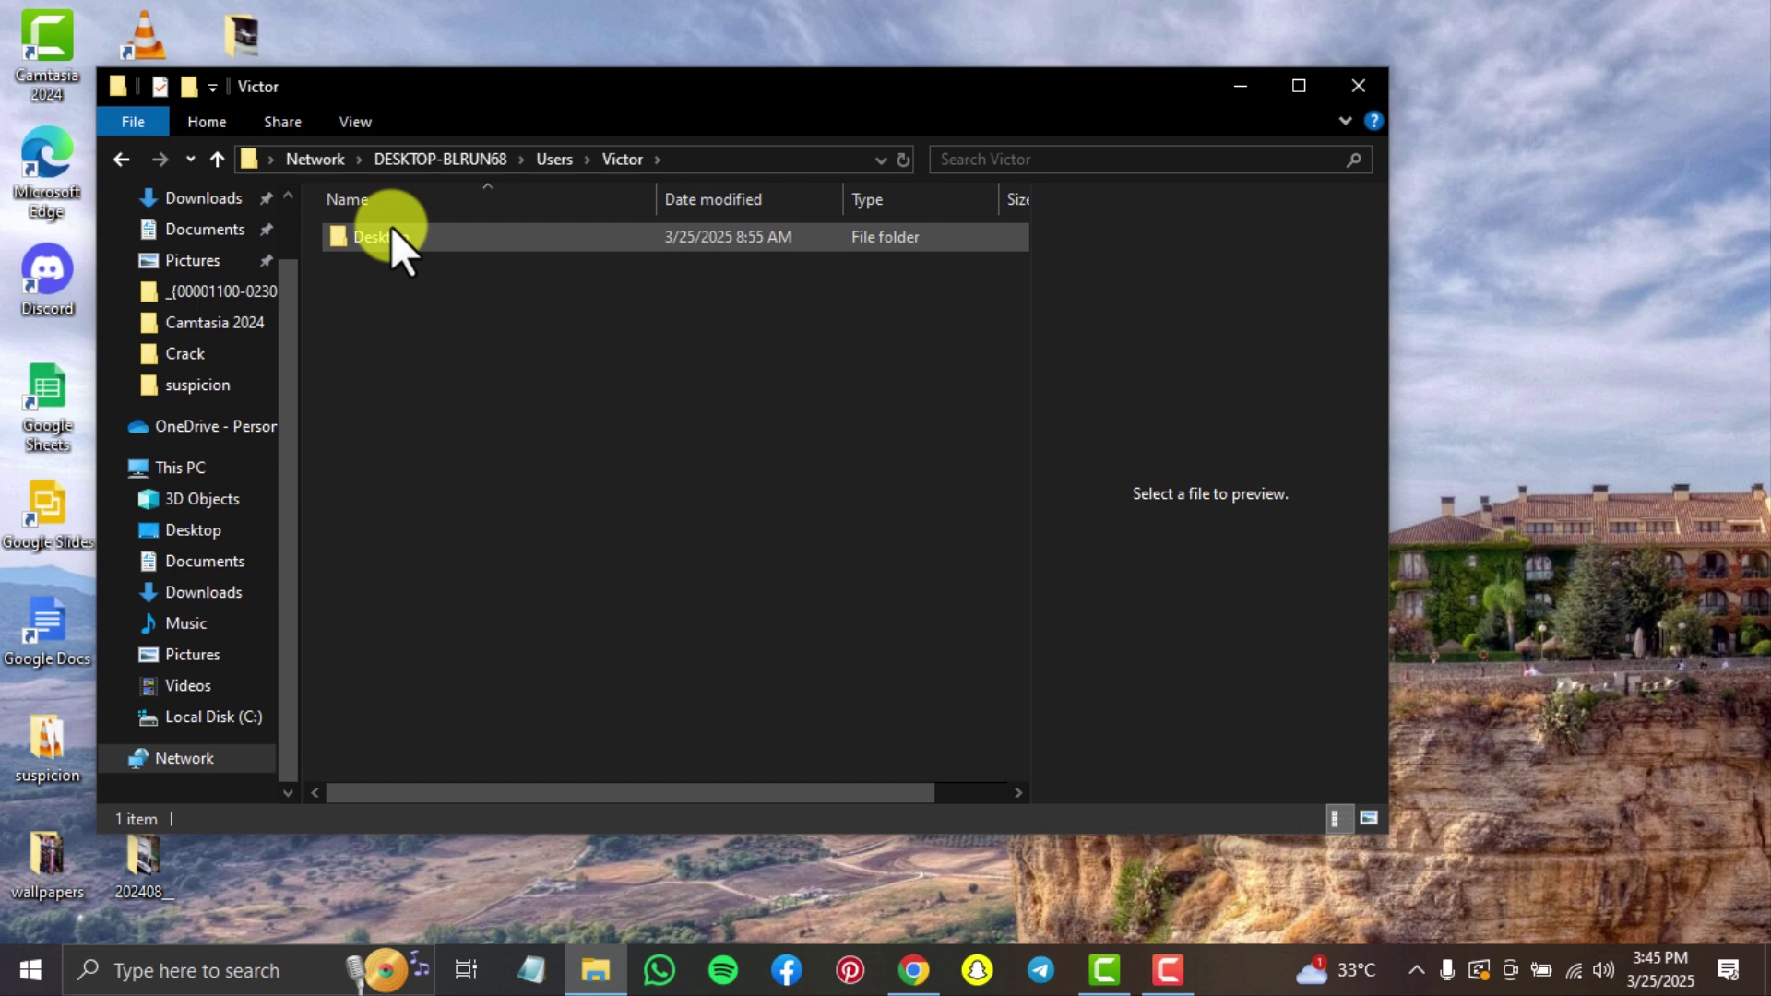
{"action": "double_click", "coordinate": [393, 237]}
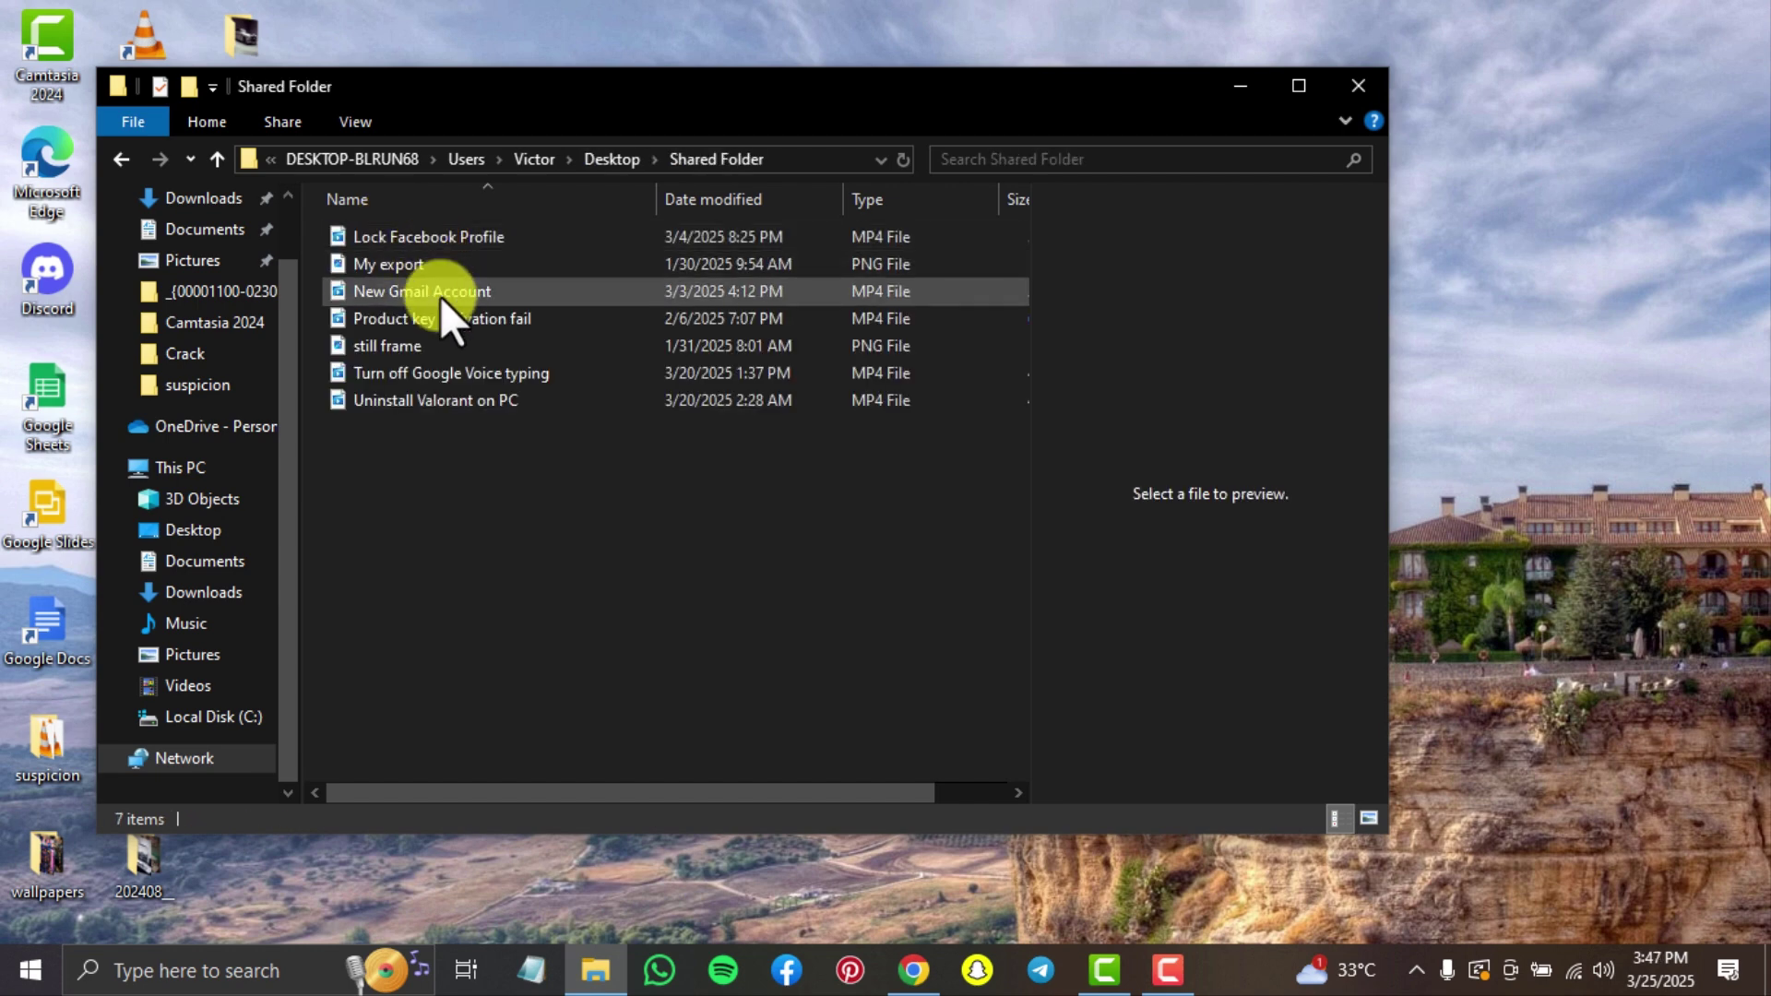
{"action": "key", "text": "ctrl+a"}
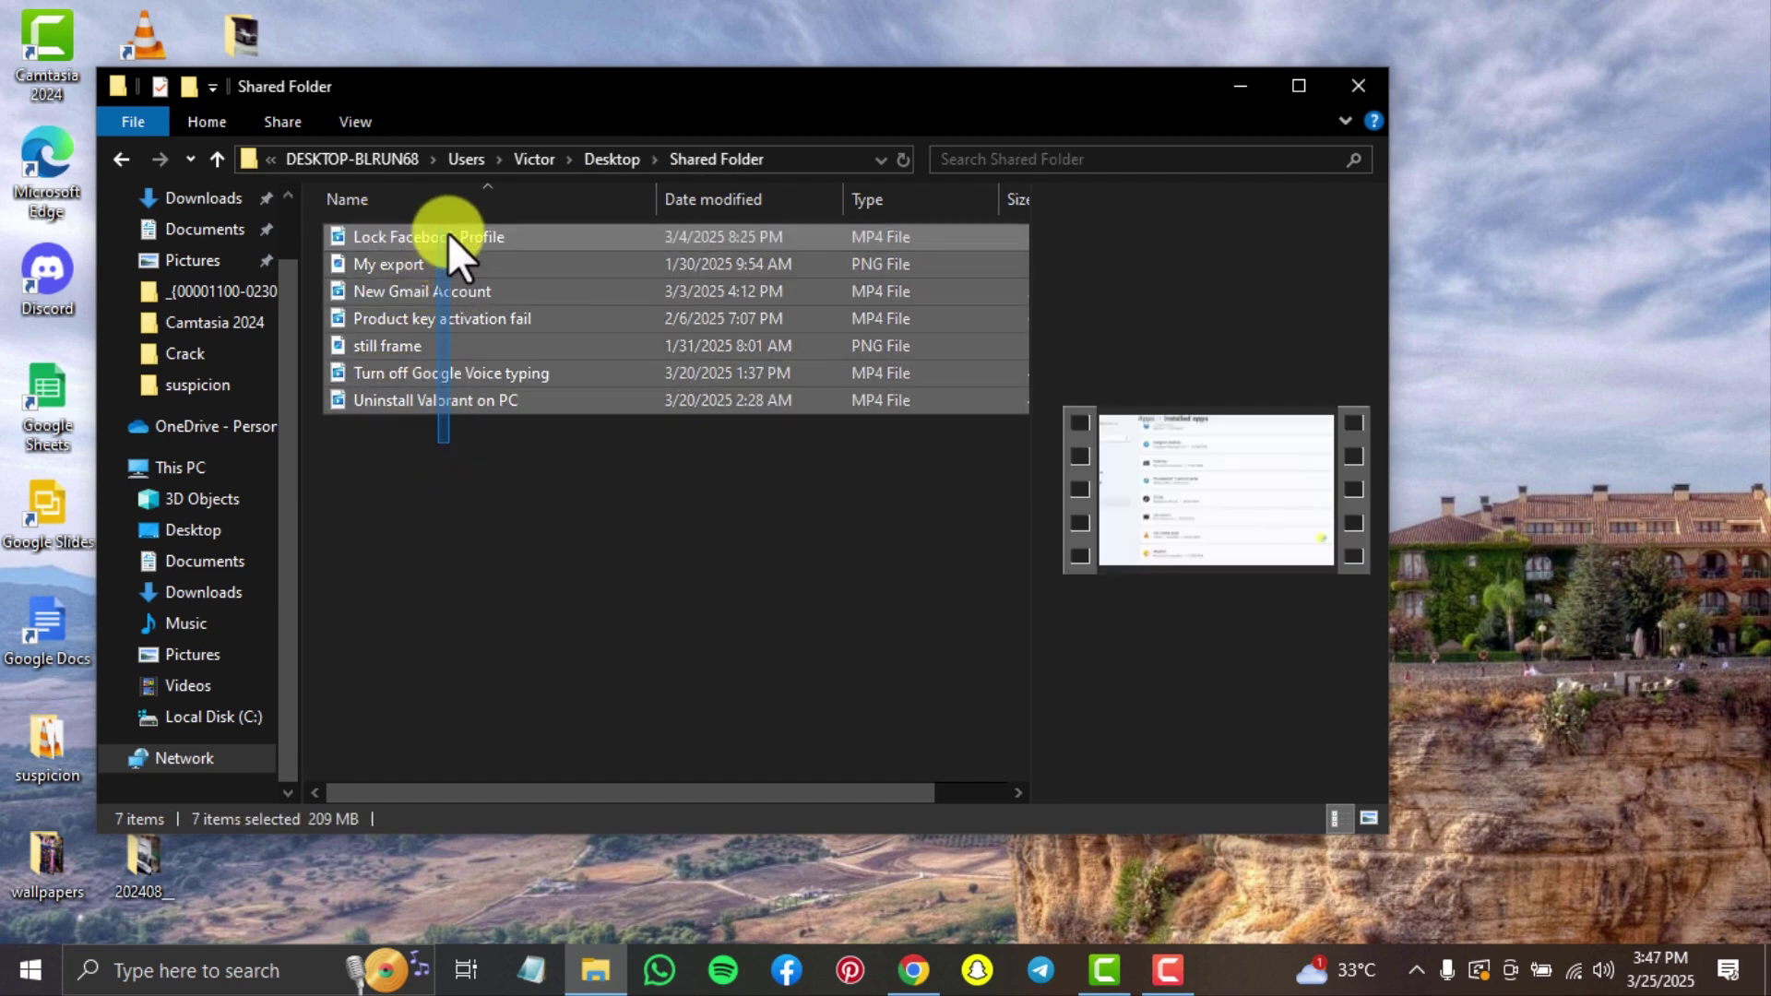
{"action": "right_click", "coordinate": [476, 242]}
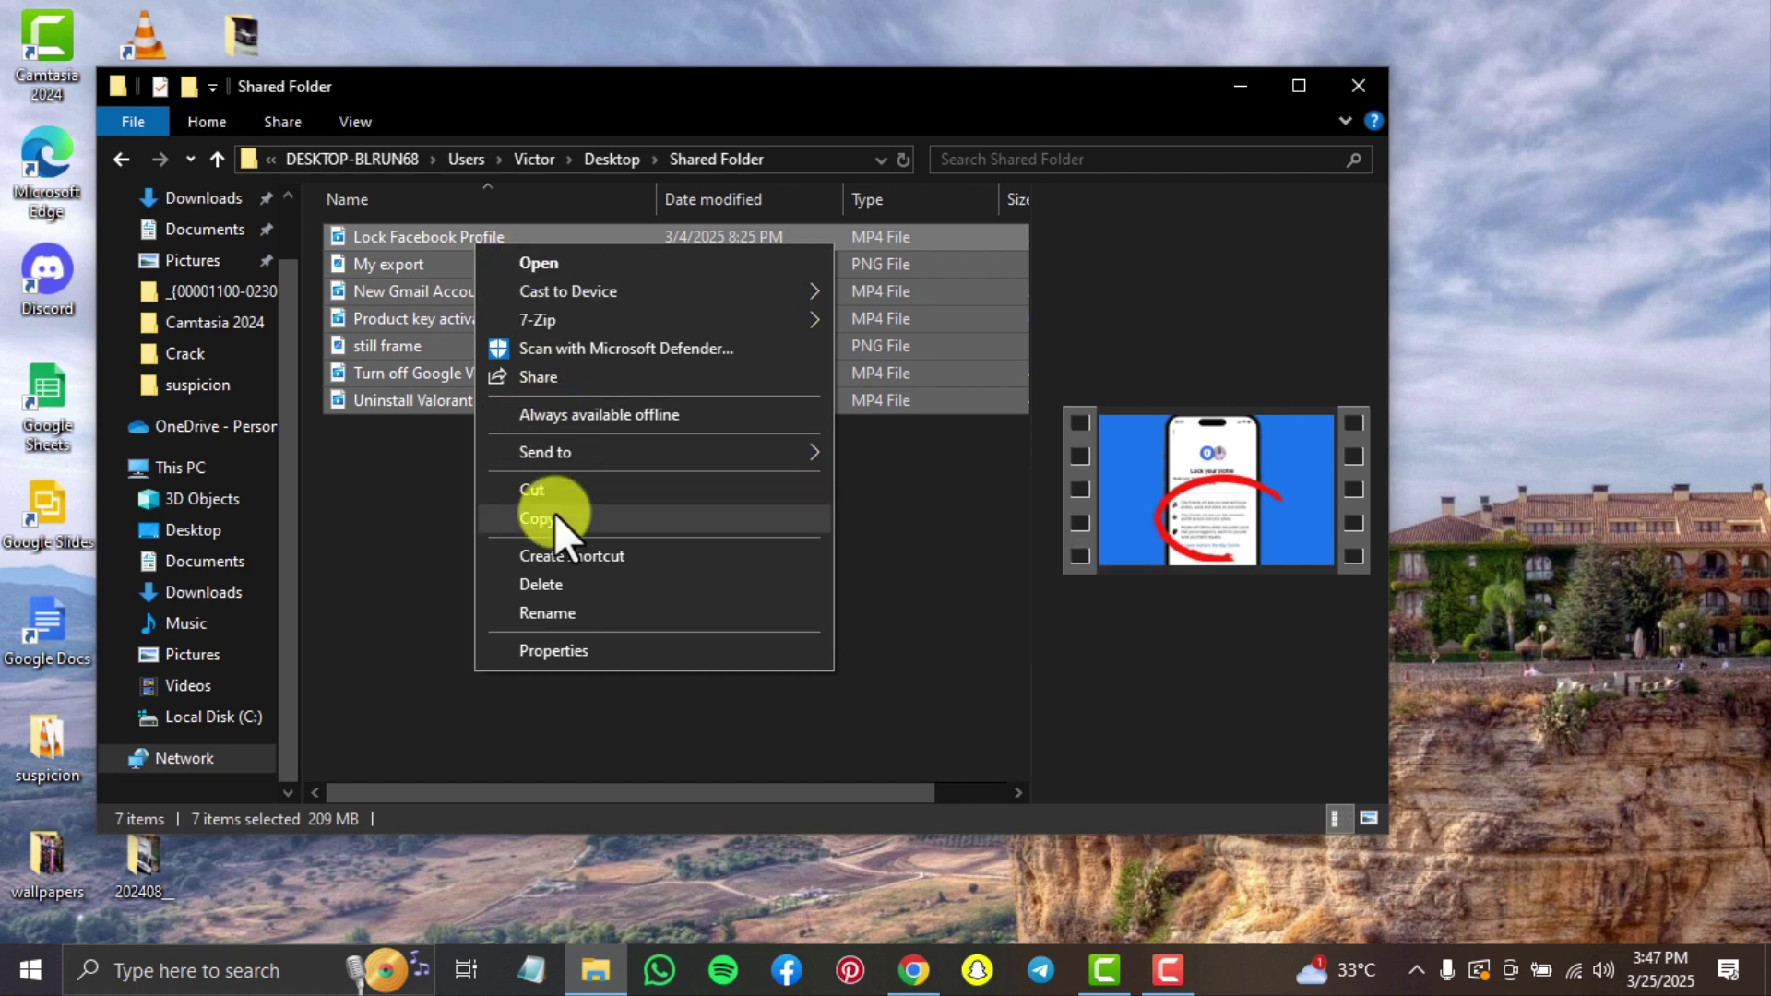
{"action": "left_click", "coordinate": [556, 515]}
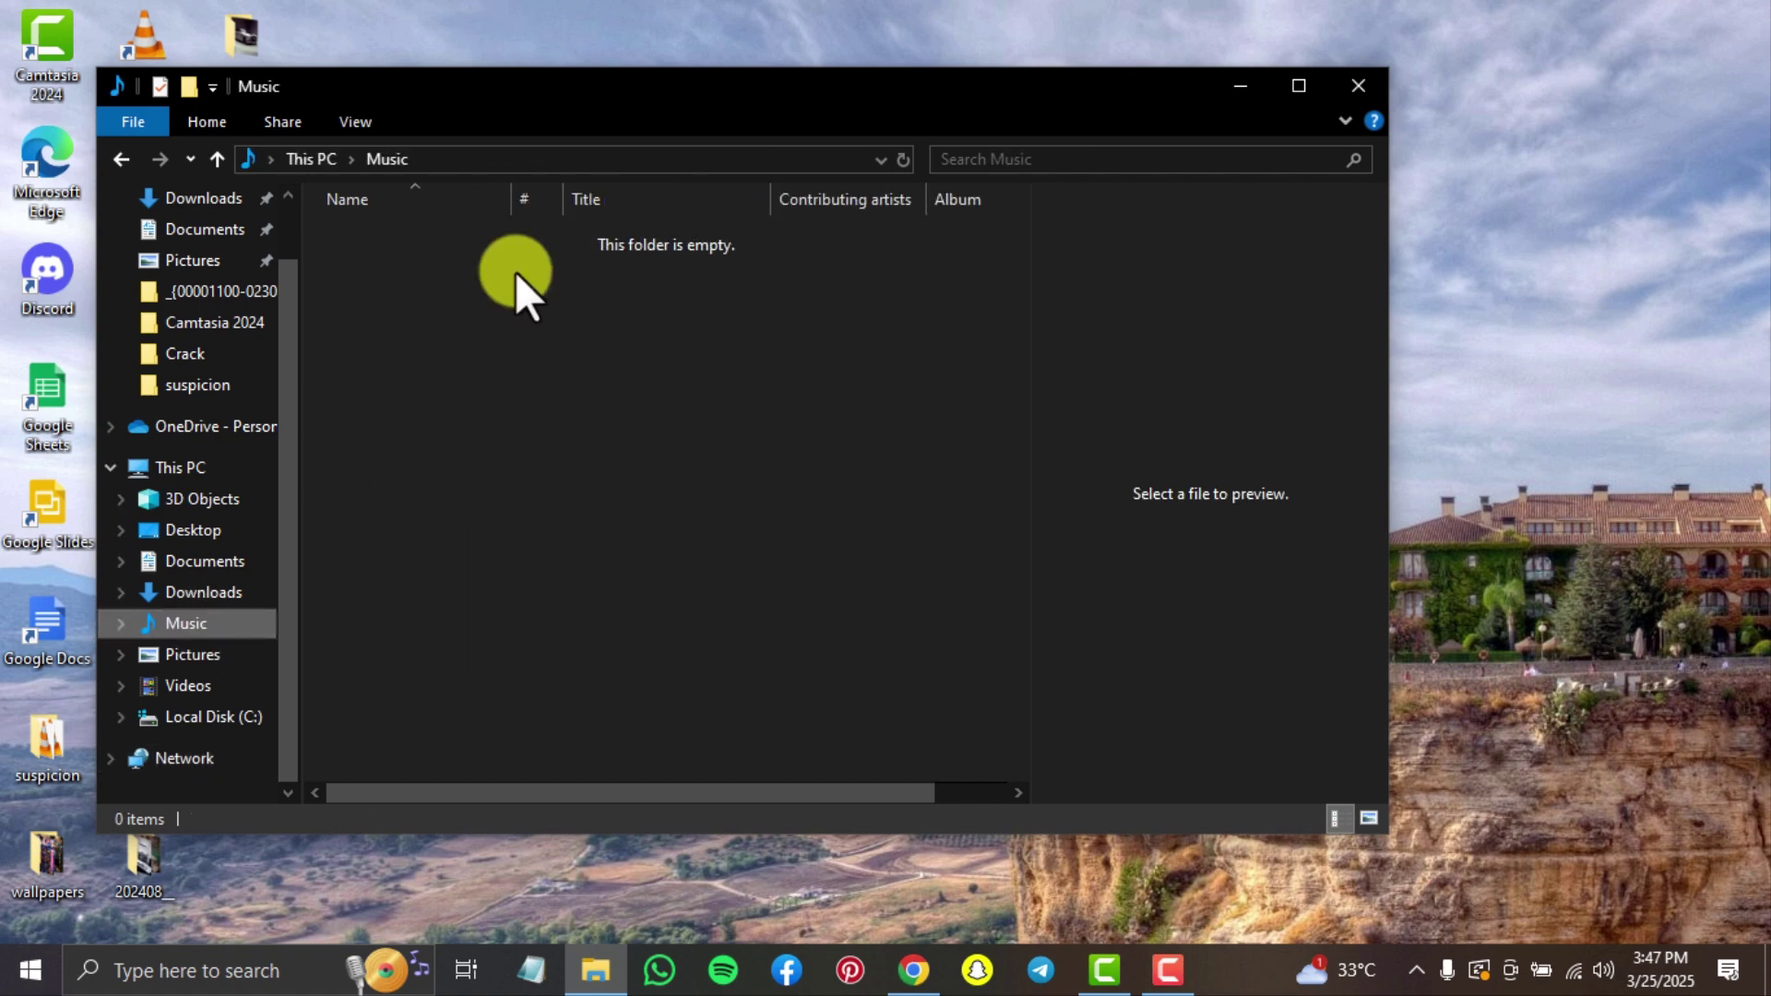
{"action": "right_click", "coordinate": [516, 273]}
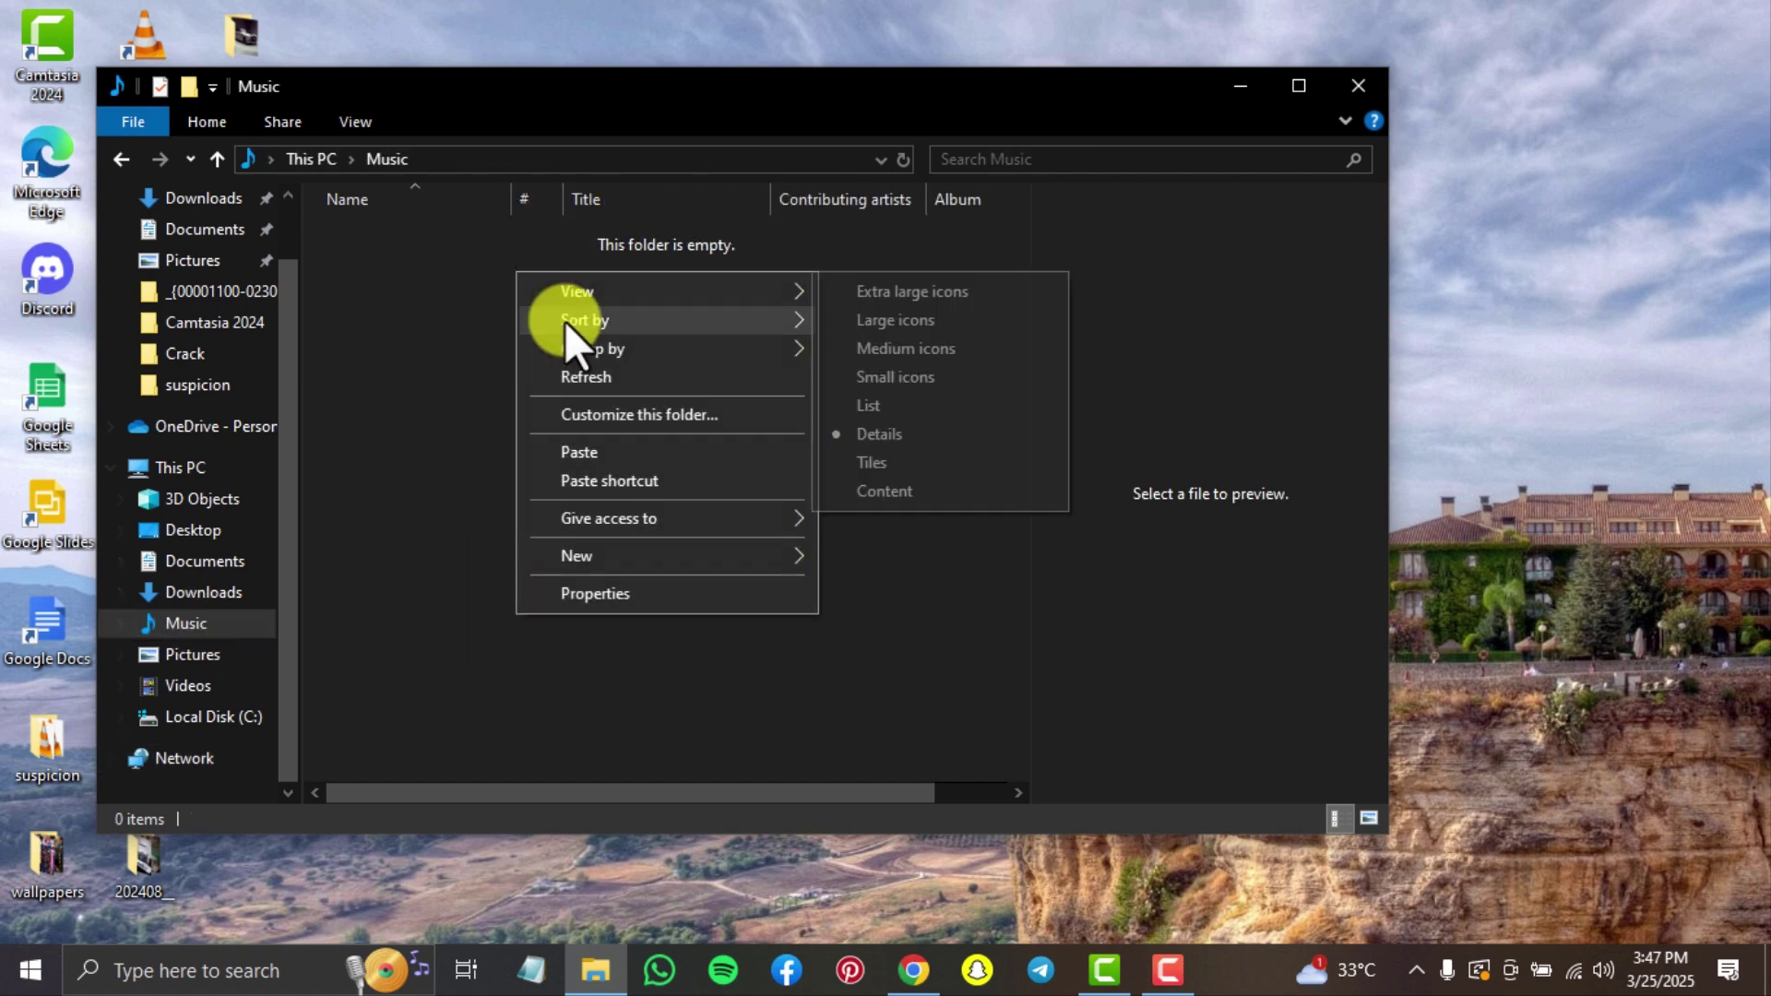
{"action": "left_click", "coordinate": [570, 462]}
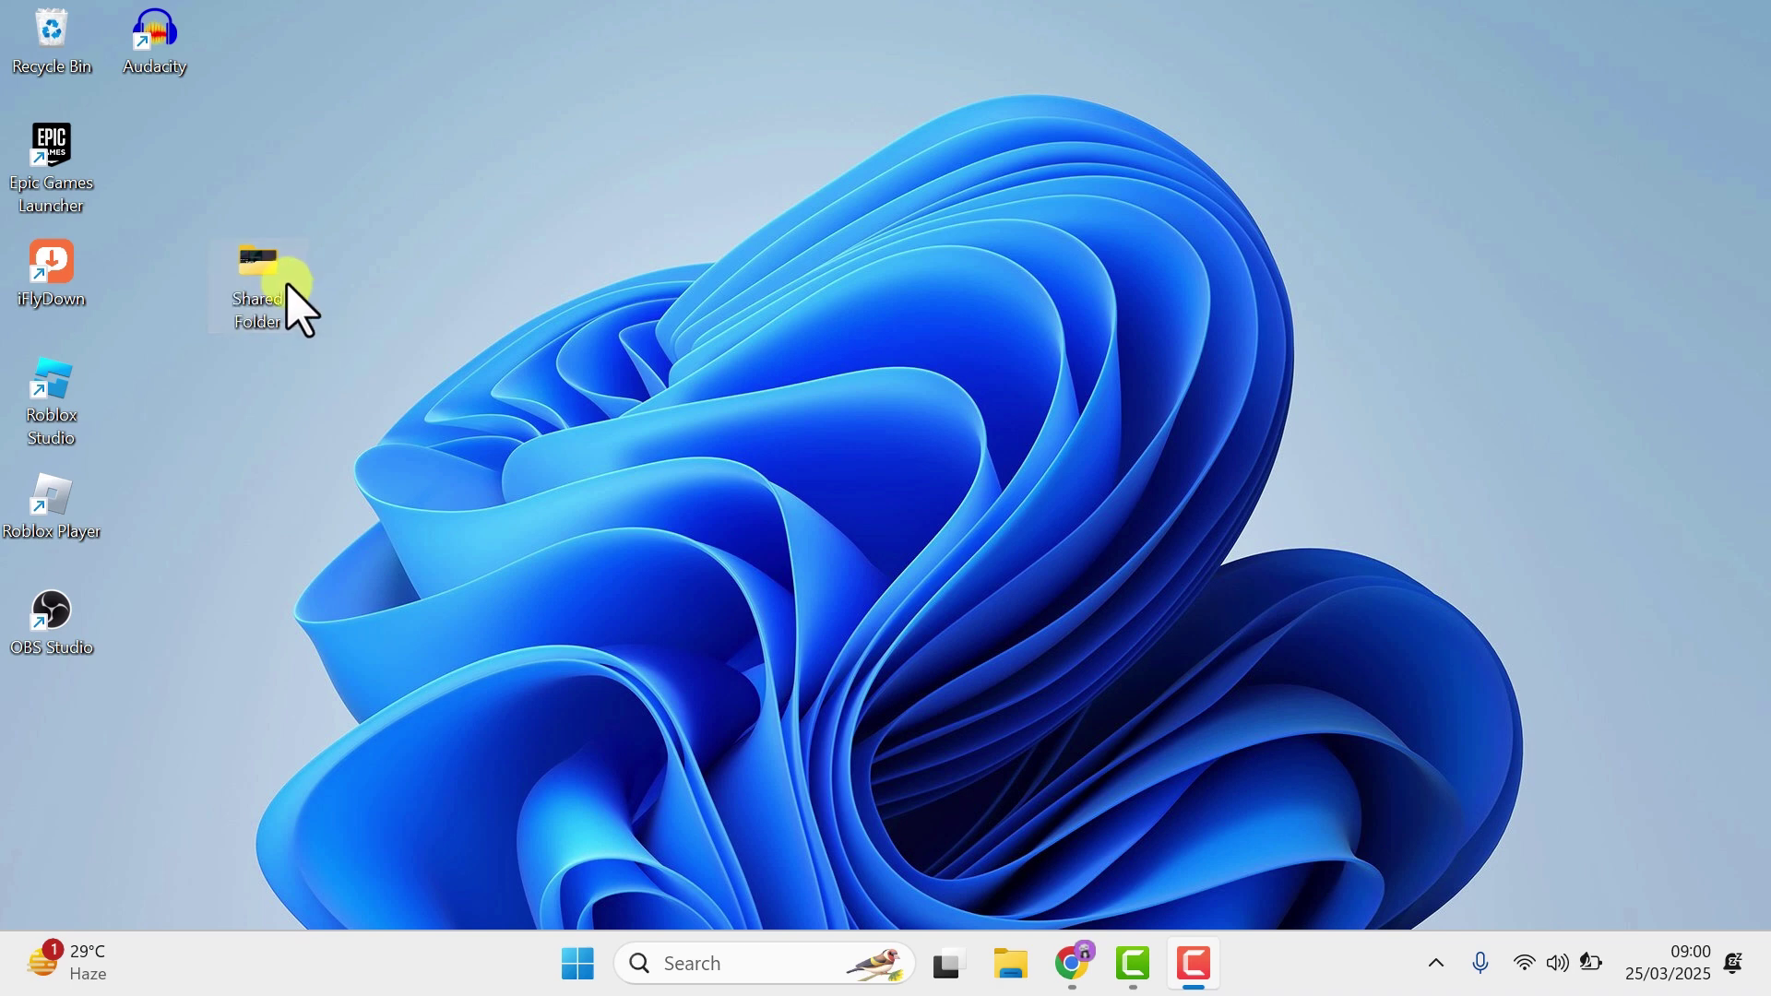
Remove network access from Shared Folder using Give access to > Remove access
{"action": "right_click", "coordinate": [289, 286]}
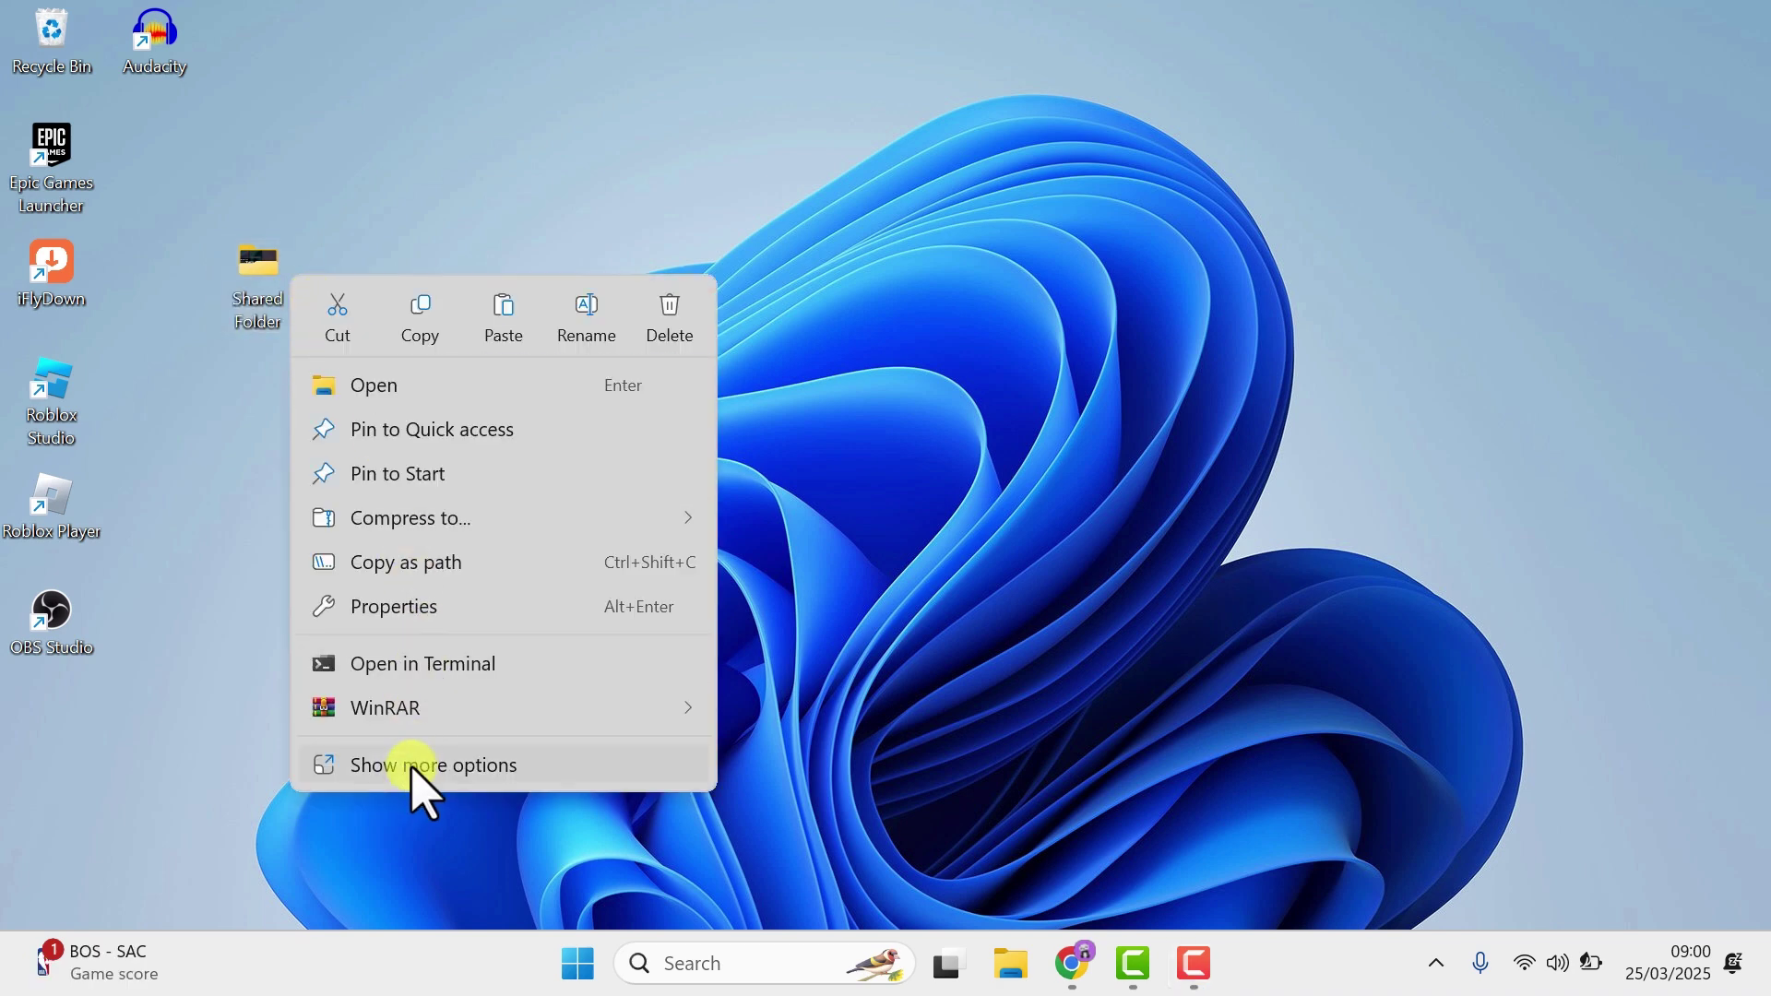
{"action": "left_click", "coordinate": [417, 795]}
{"action": "key", "text": "shift+F10"}
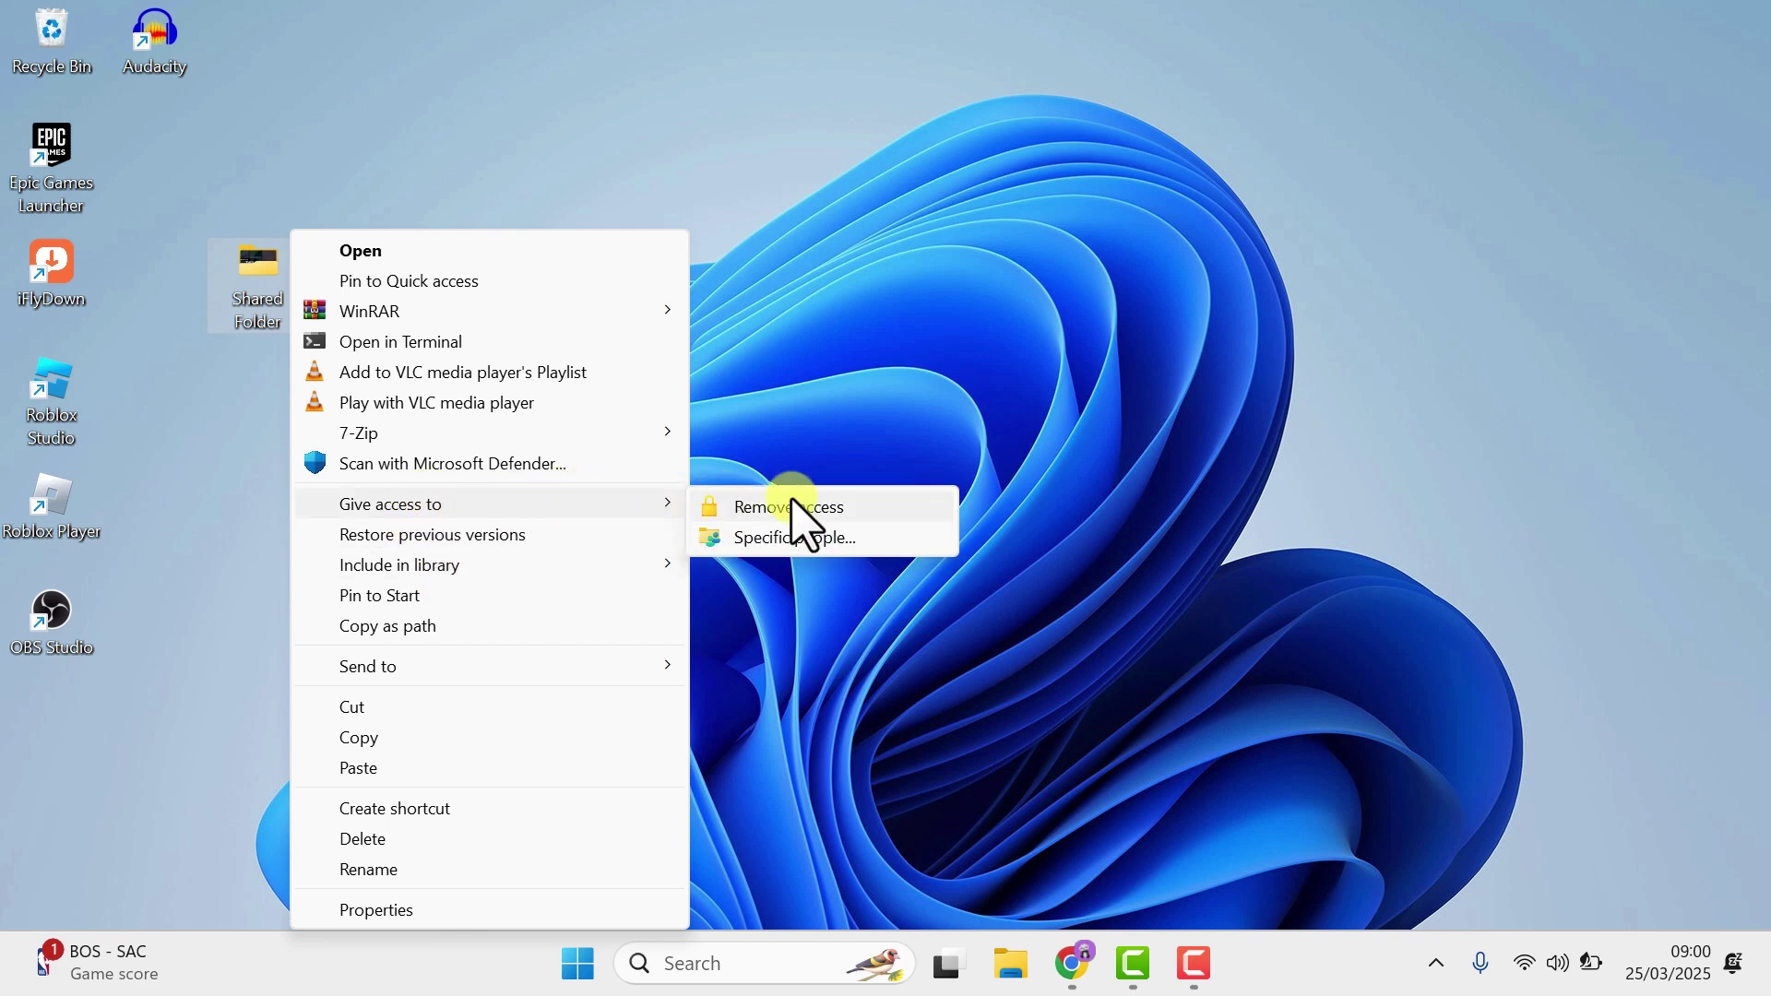
{"action": "left_click", "coordinate": [790, 507]}
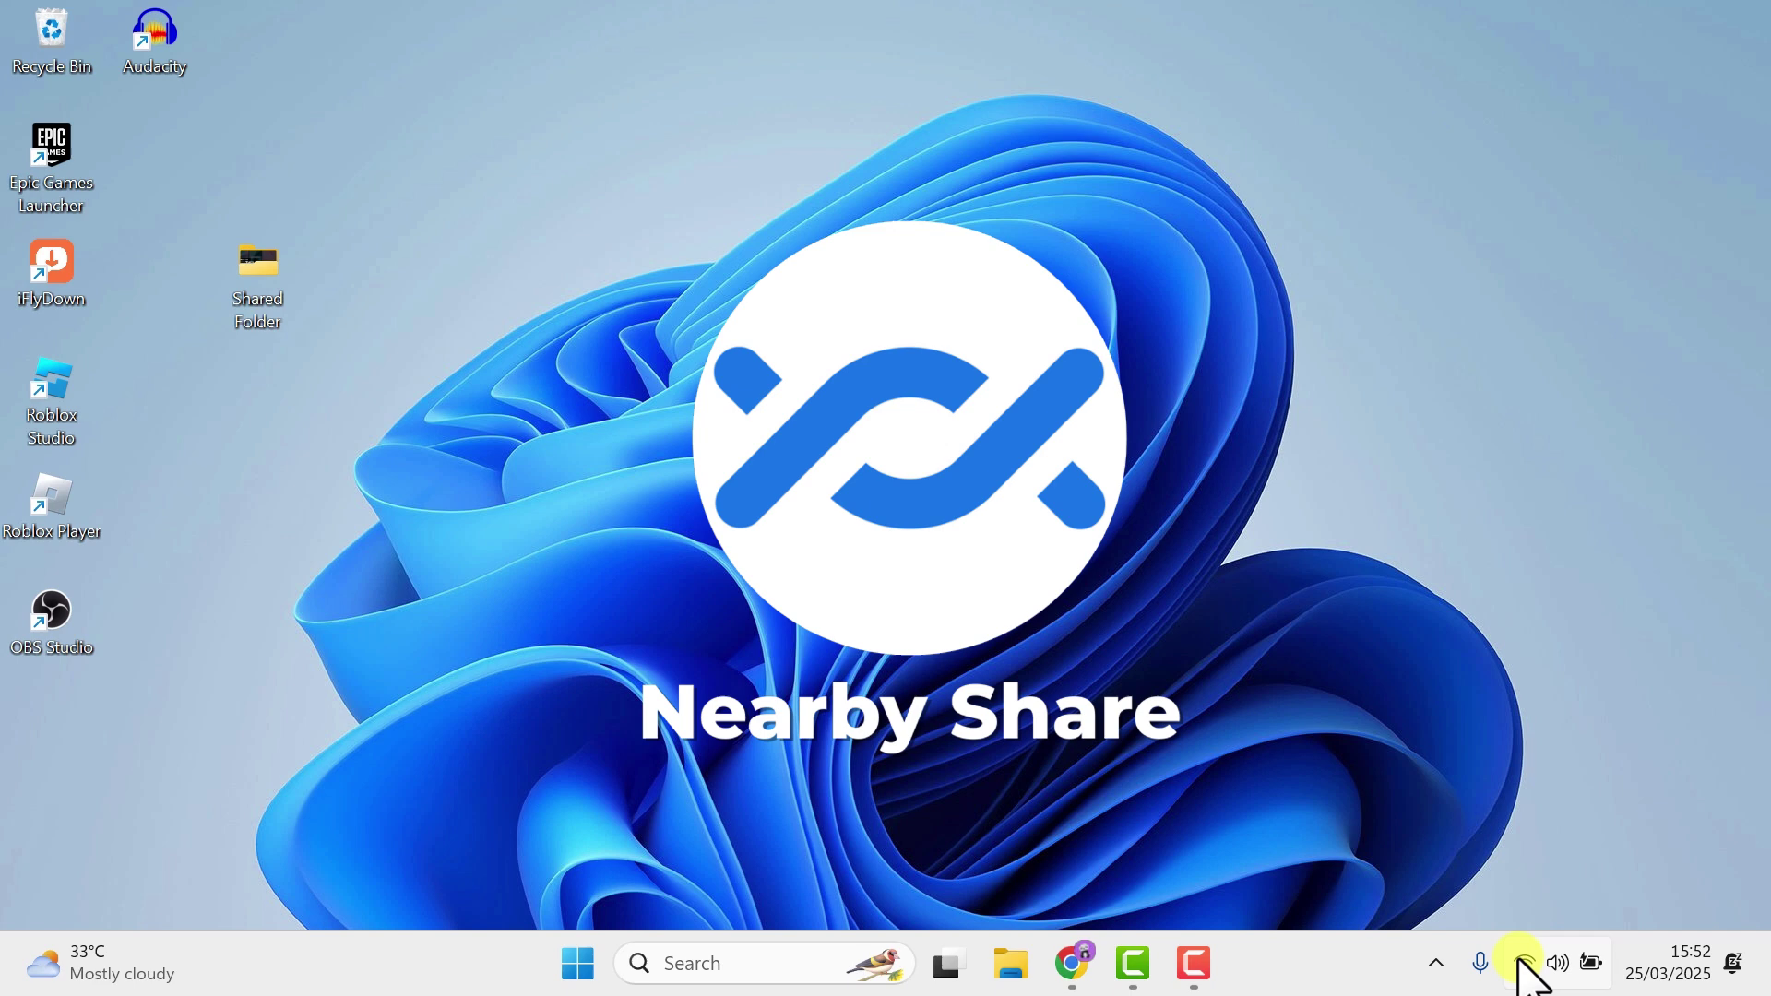
Check that Wi-Fi and Bluetooth are on in Quick Settings, then close it
{"action": "left_click", "coordinate": [1524, 963]}
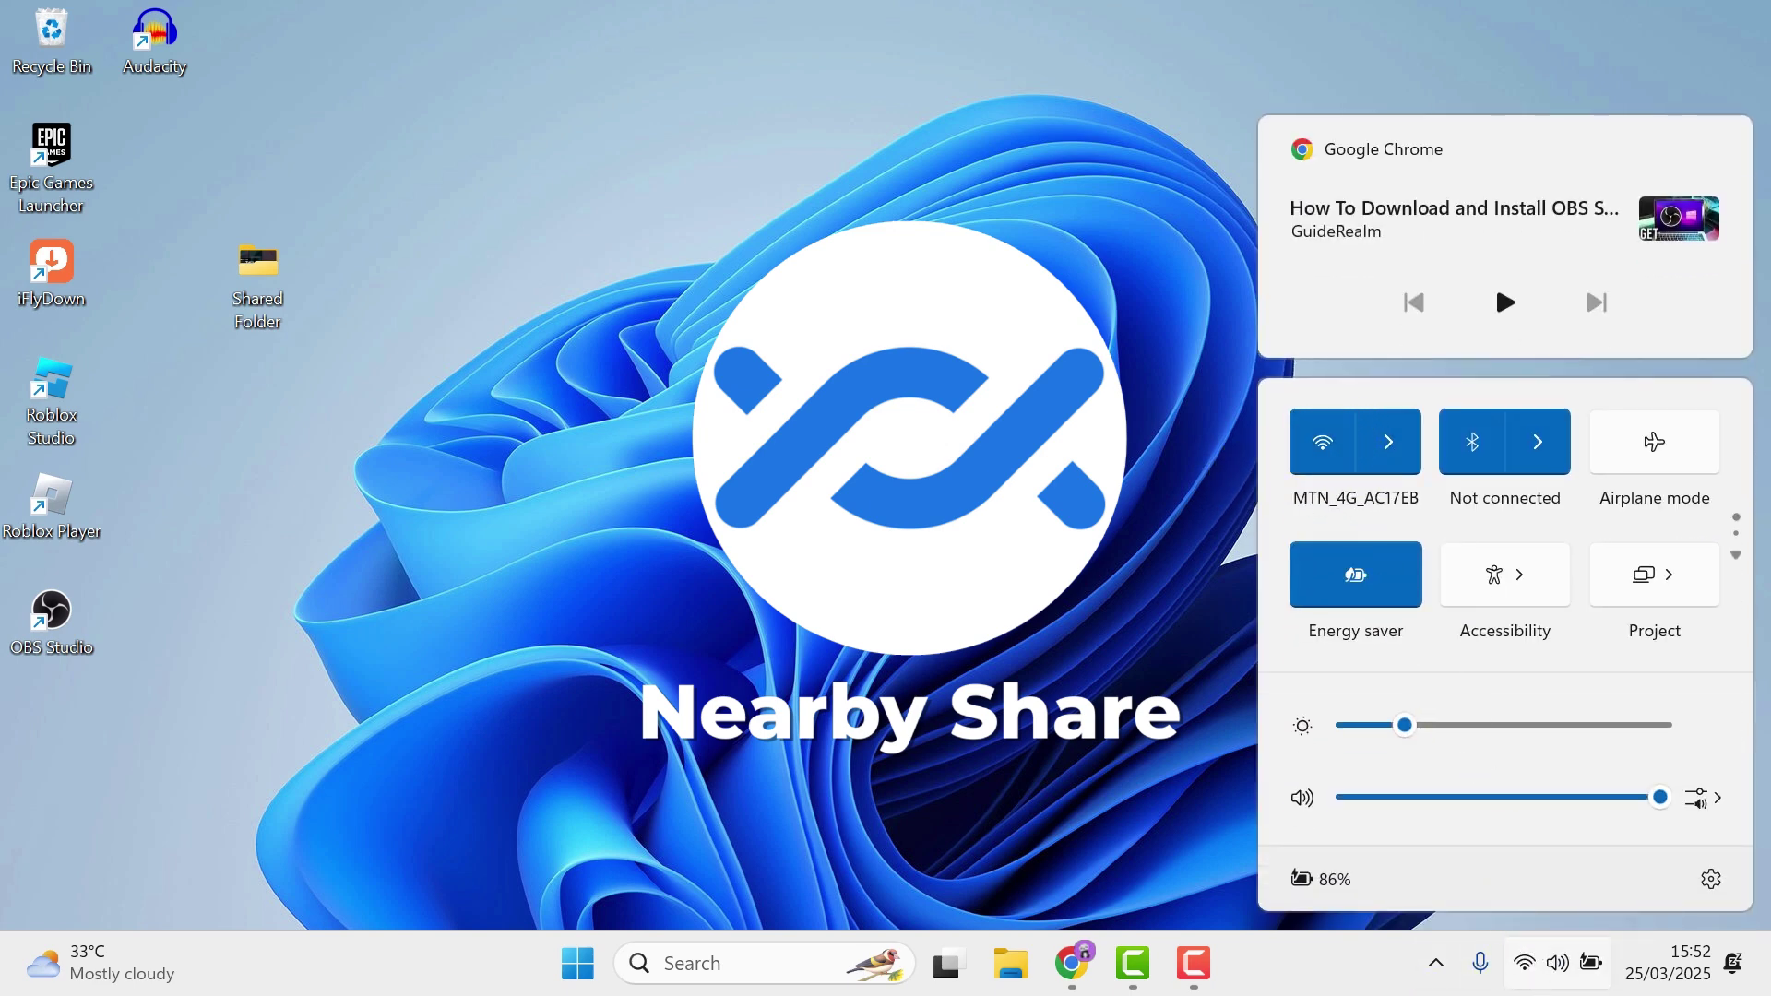
{"action": "key", "text": "Escape"}
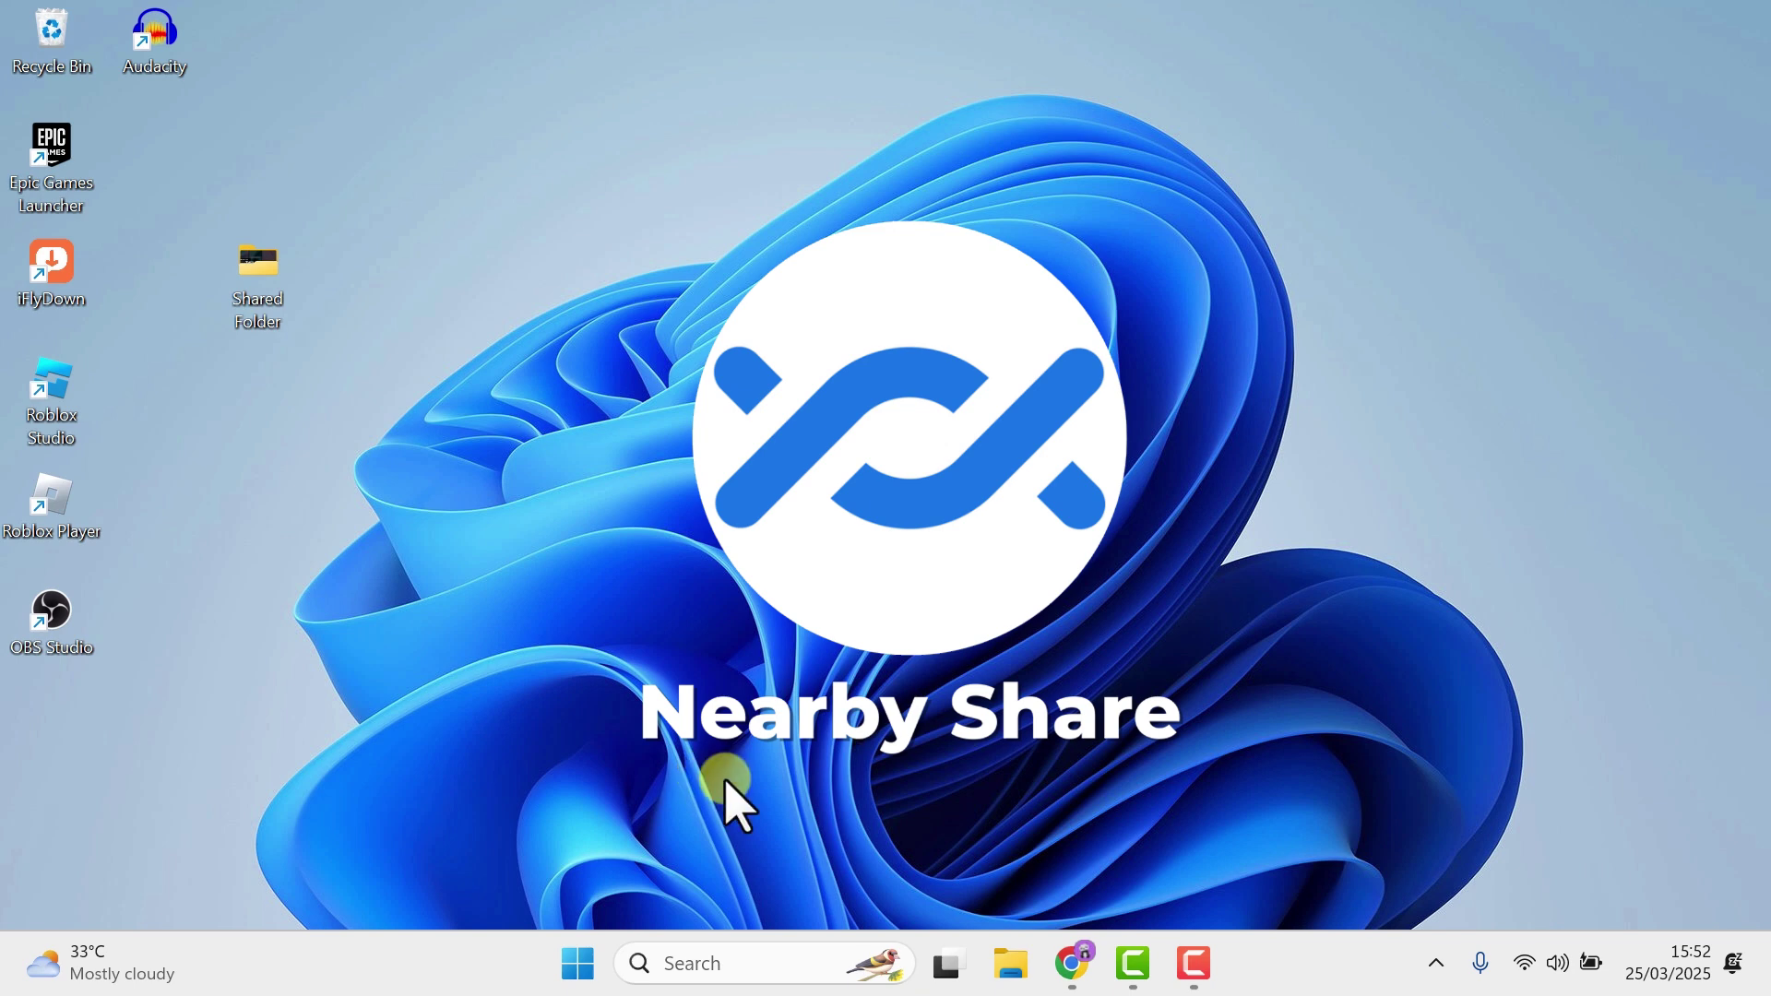
Launch Settings from Start and go to System > Nearby sharing
{"action": "left_click", "coordinate": [577, 959]}
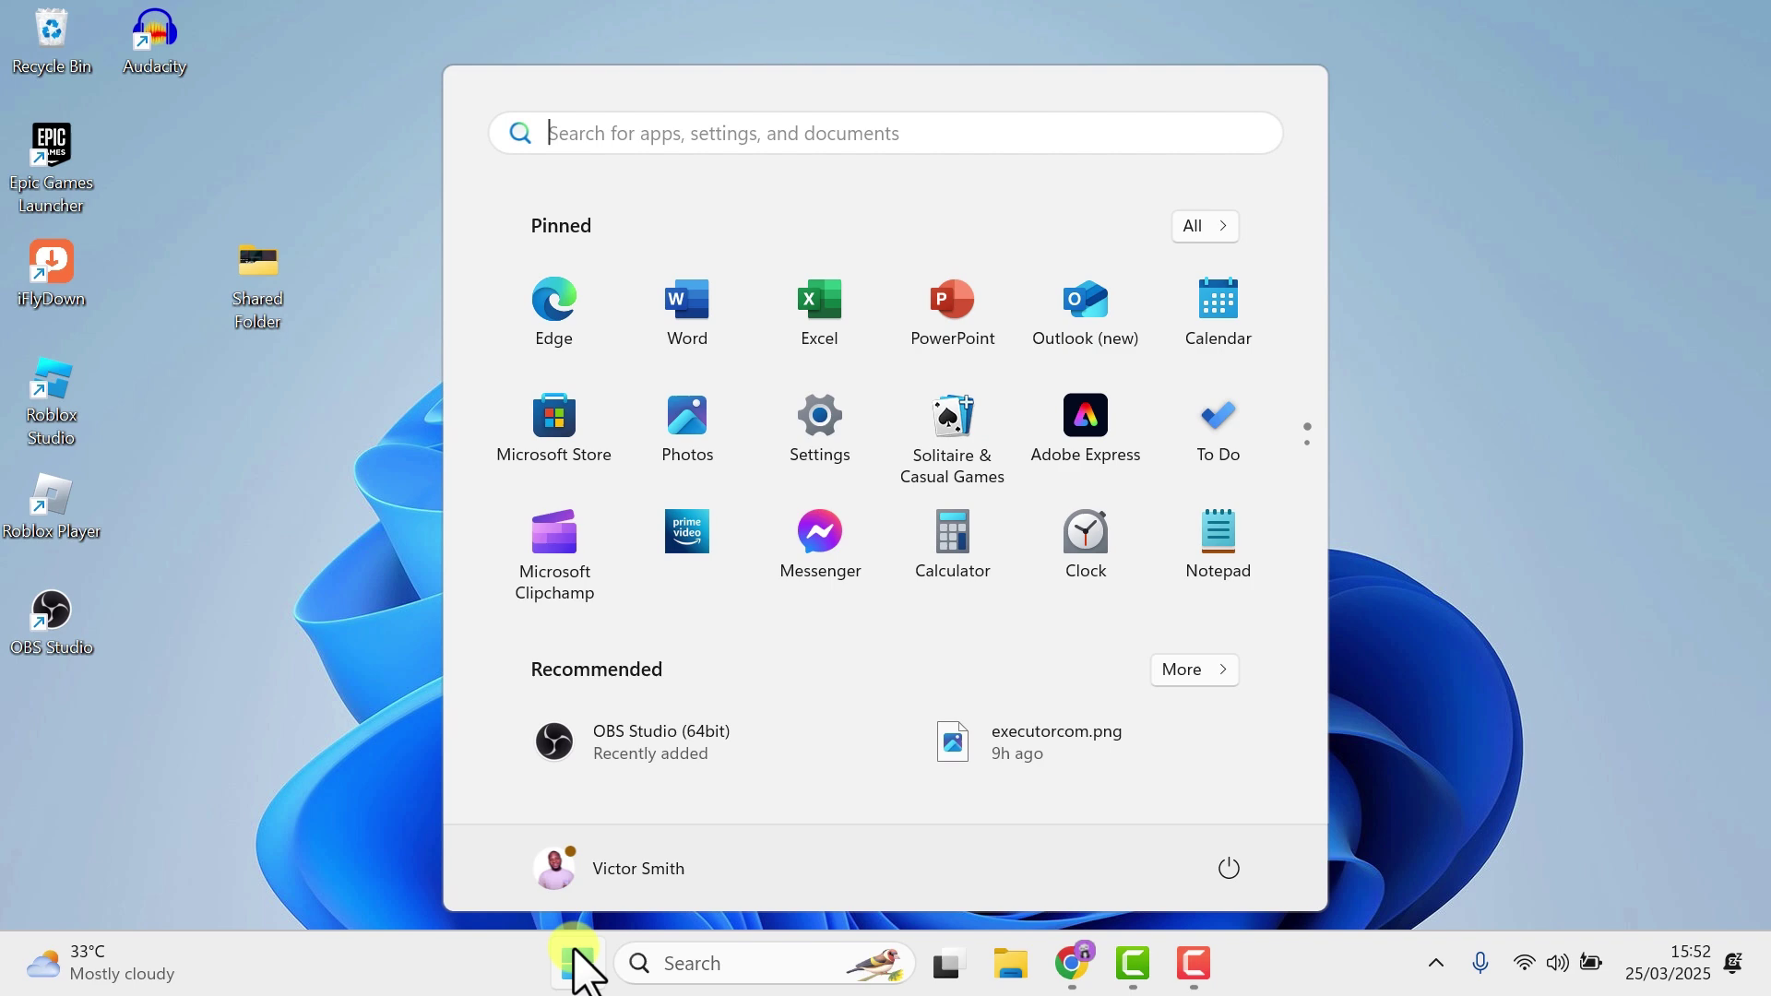
{"action": "left_click", "coordinate": [815, 458]}
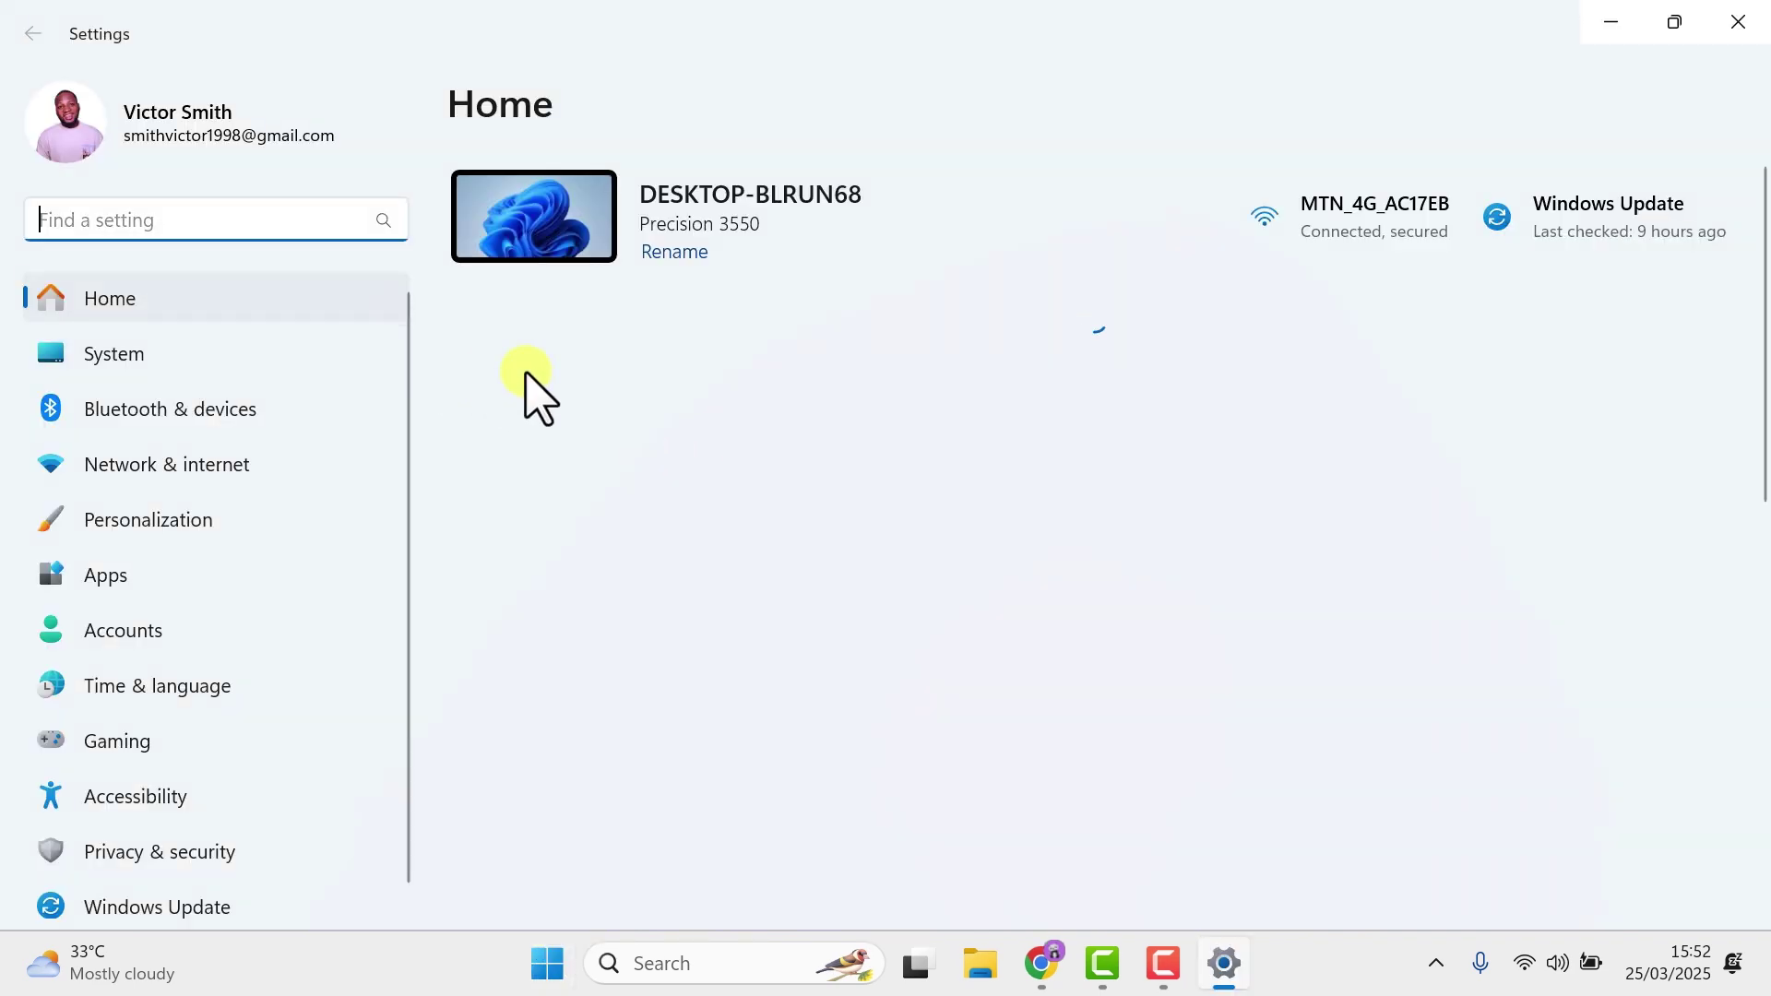
{"action": "left_click", "coordinate": [134, 368]}
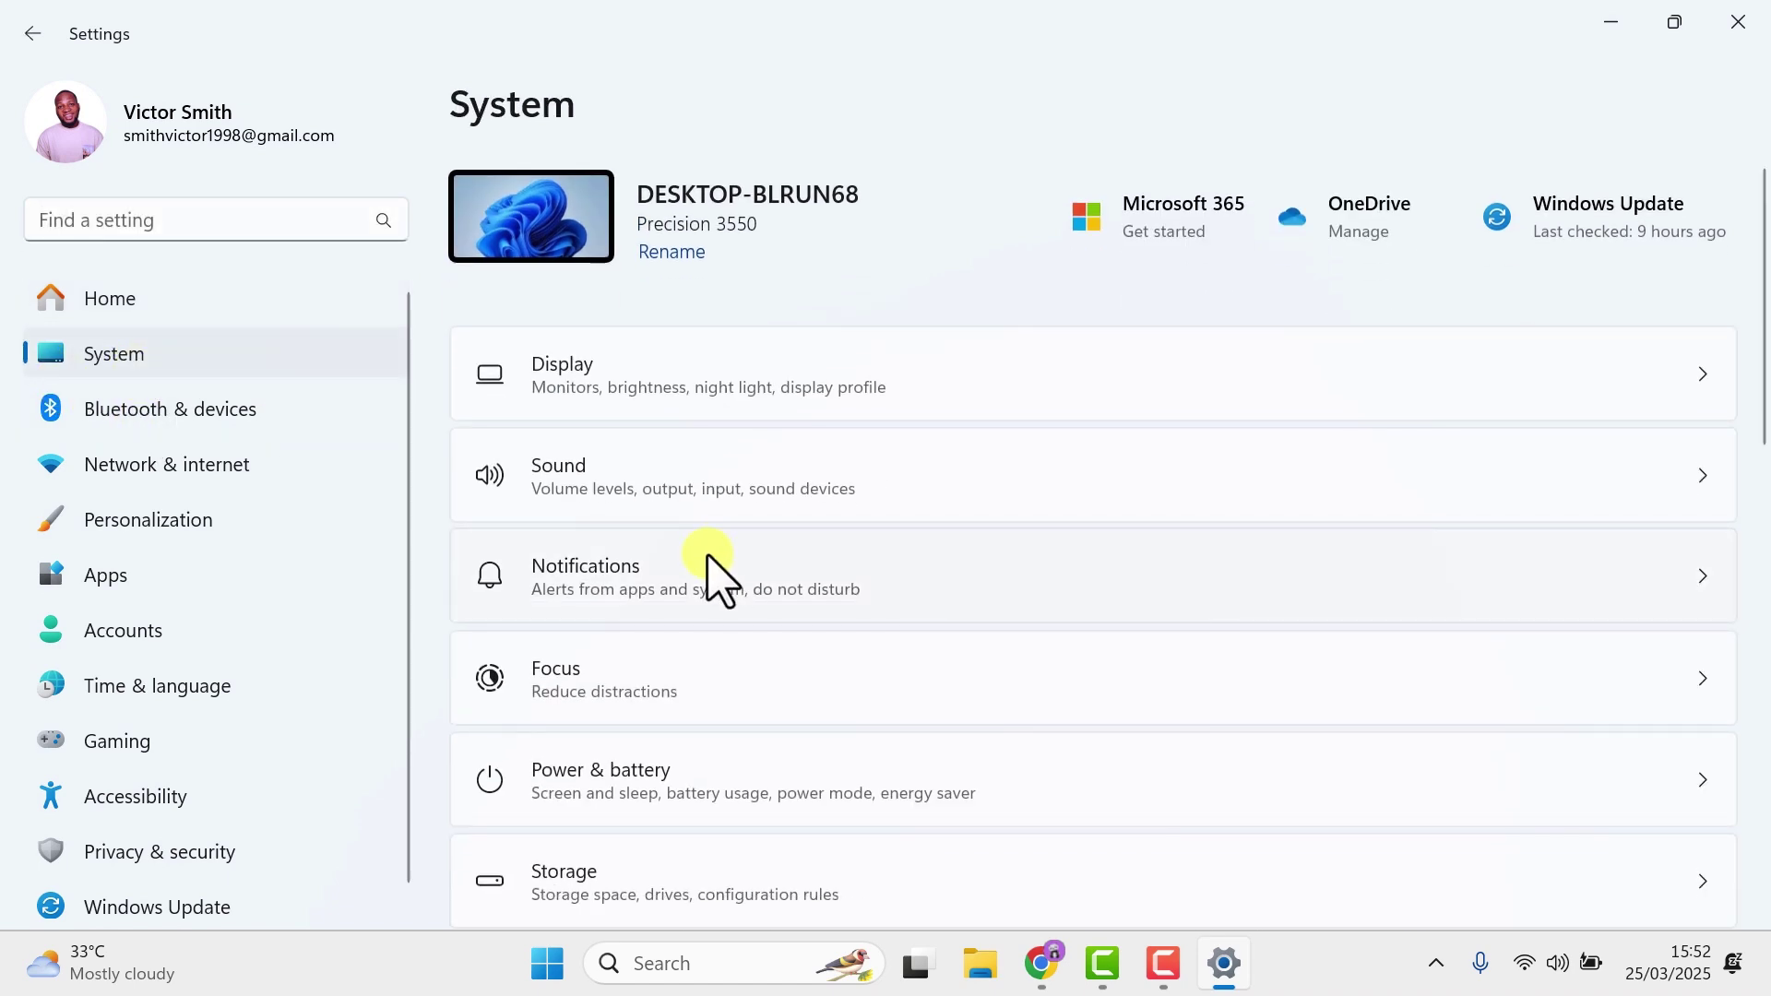
{"action": "scroll", "coordinate": [728, 609], "scroll_direction": "down", "scroll_amount": 1}
{"action": "scroll", "coordinate": [731, 655], "scroll_direction": "down", "scroll_amount": 1}
{"action": "scroll", "coordinate": [731, 687], "scroll_direction": "down", "scroll_amount": 1}
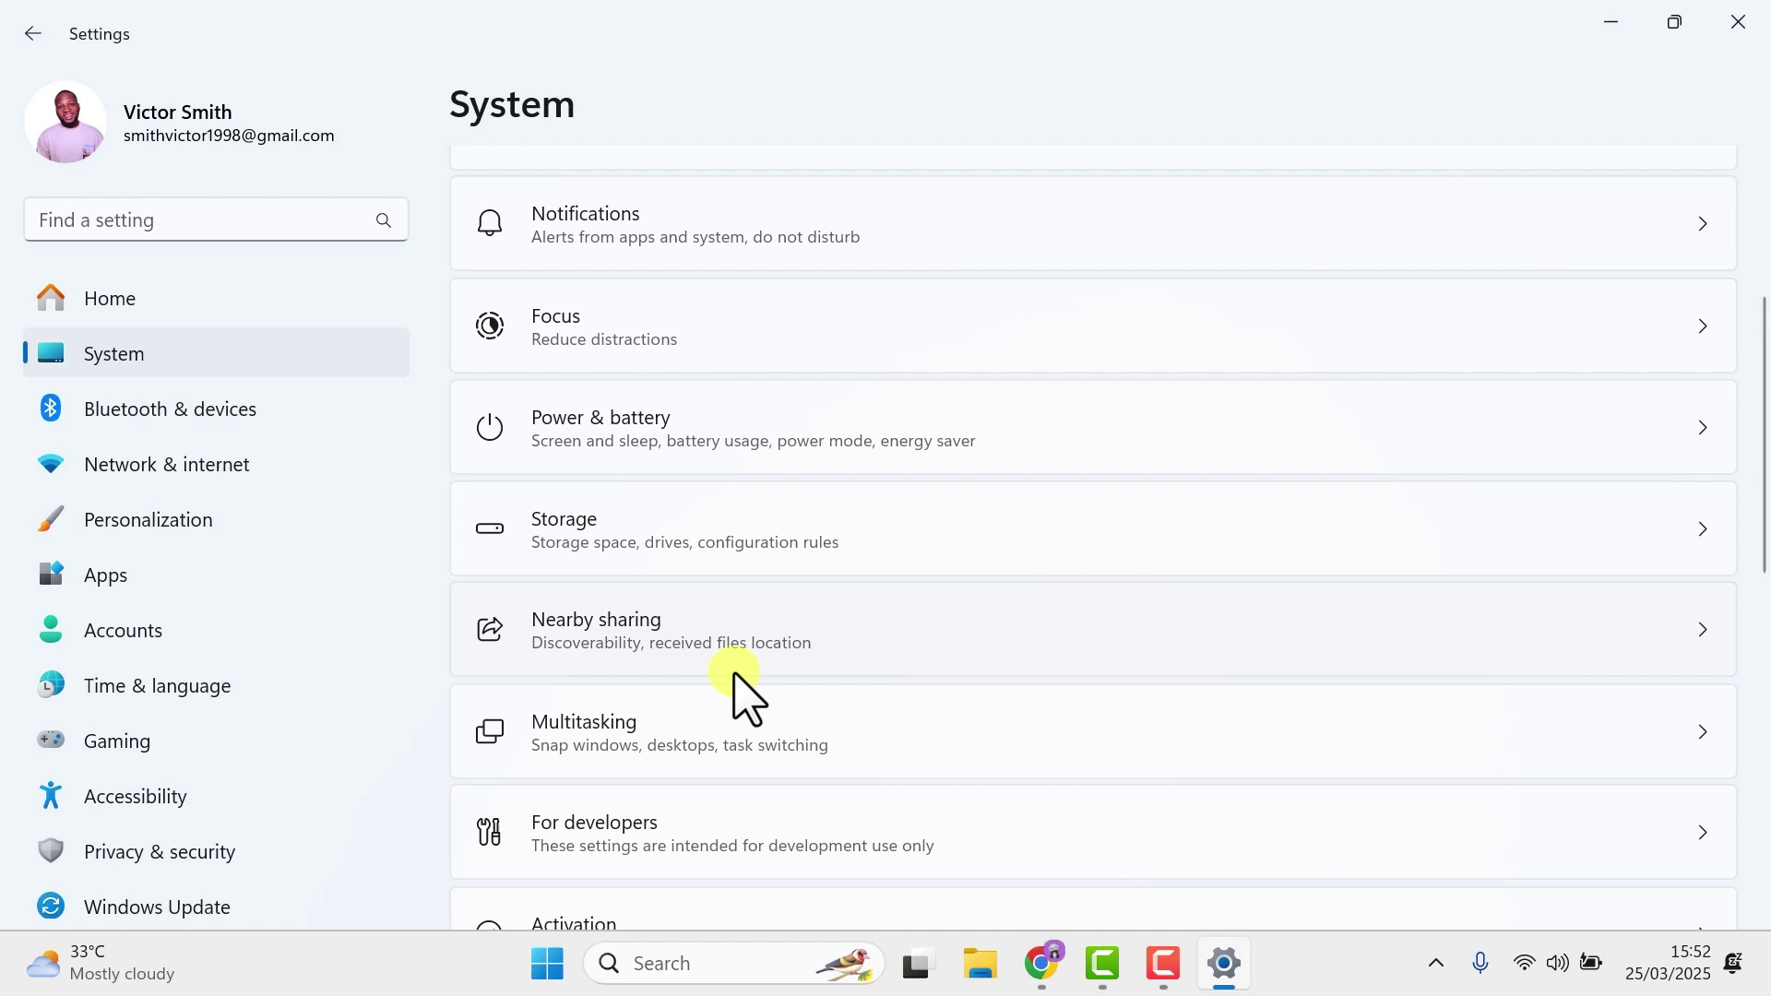
{"action": "left_click", "coordinate": [1096, 651]}
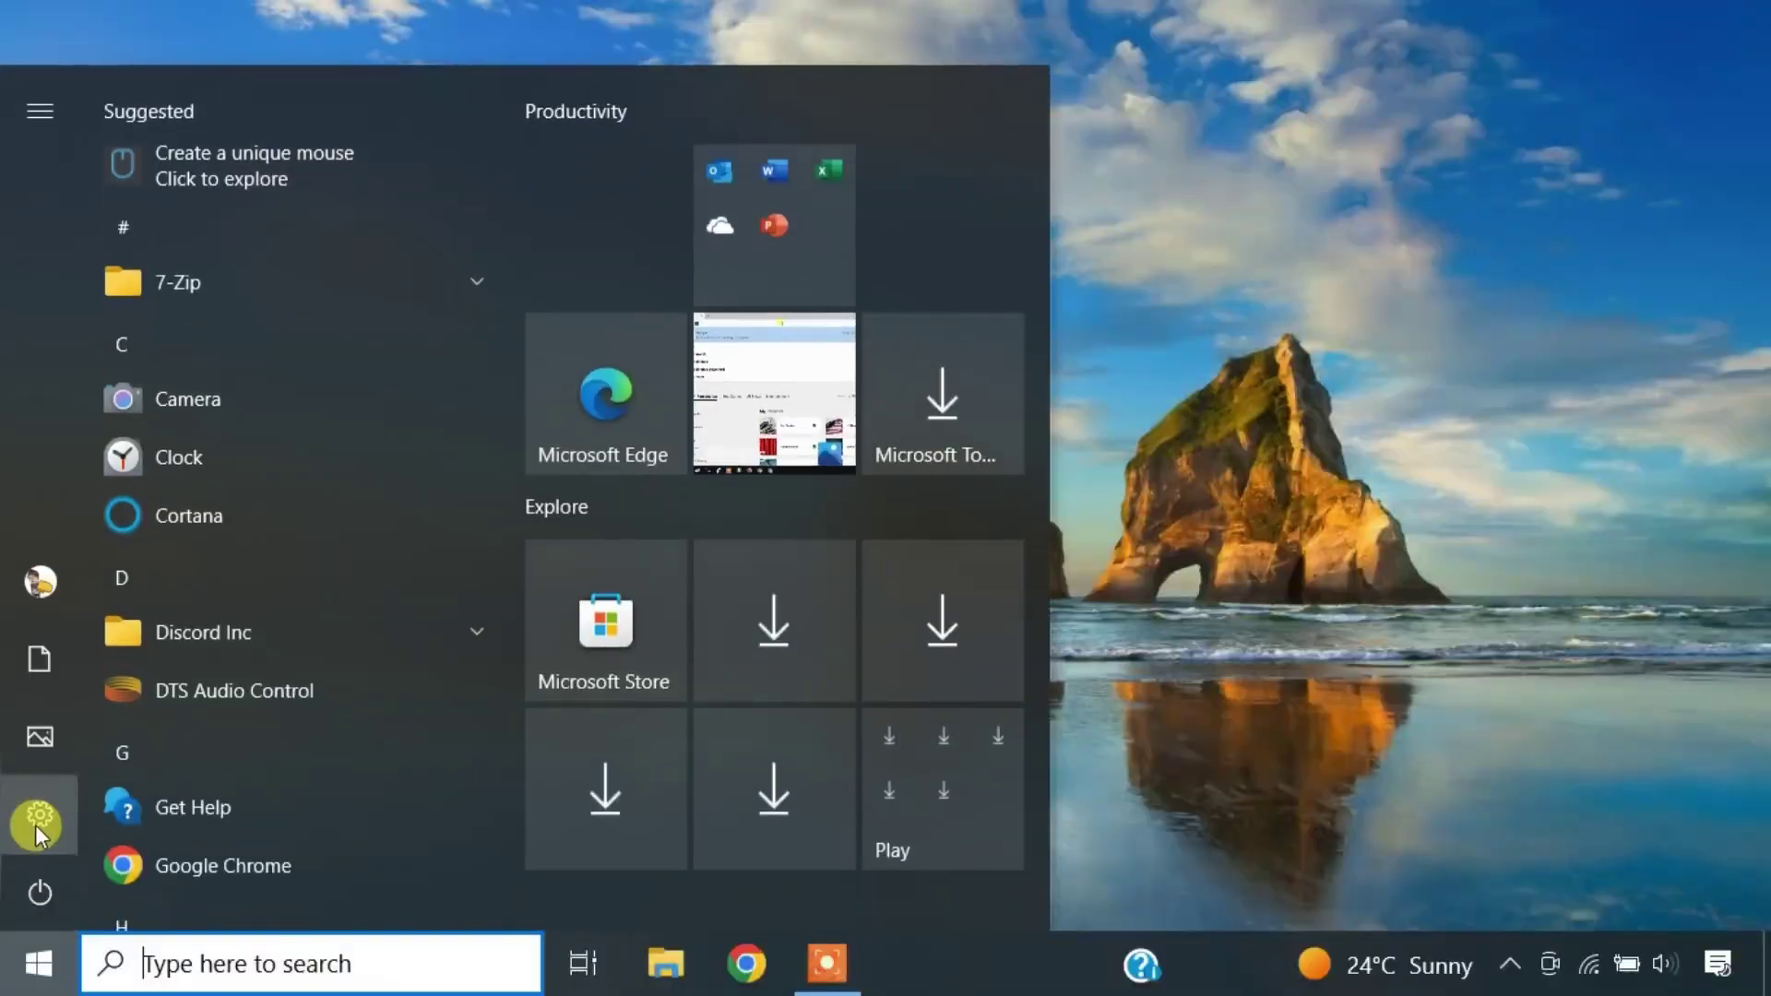
On the Windows 10 laptop, go to Settings > System > Shared experiences
{"action": "left_click", "coordinate": [35, 823]}
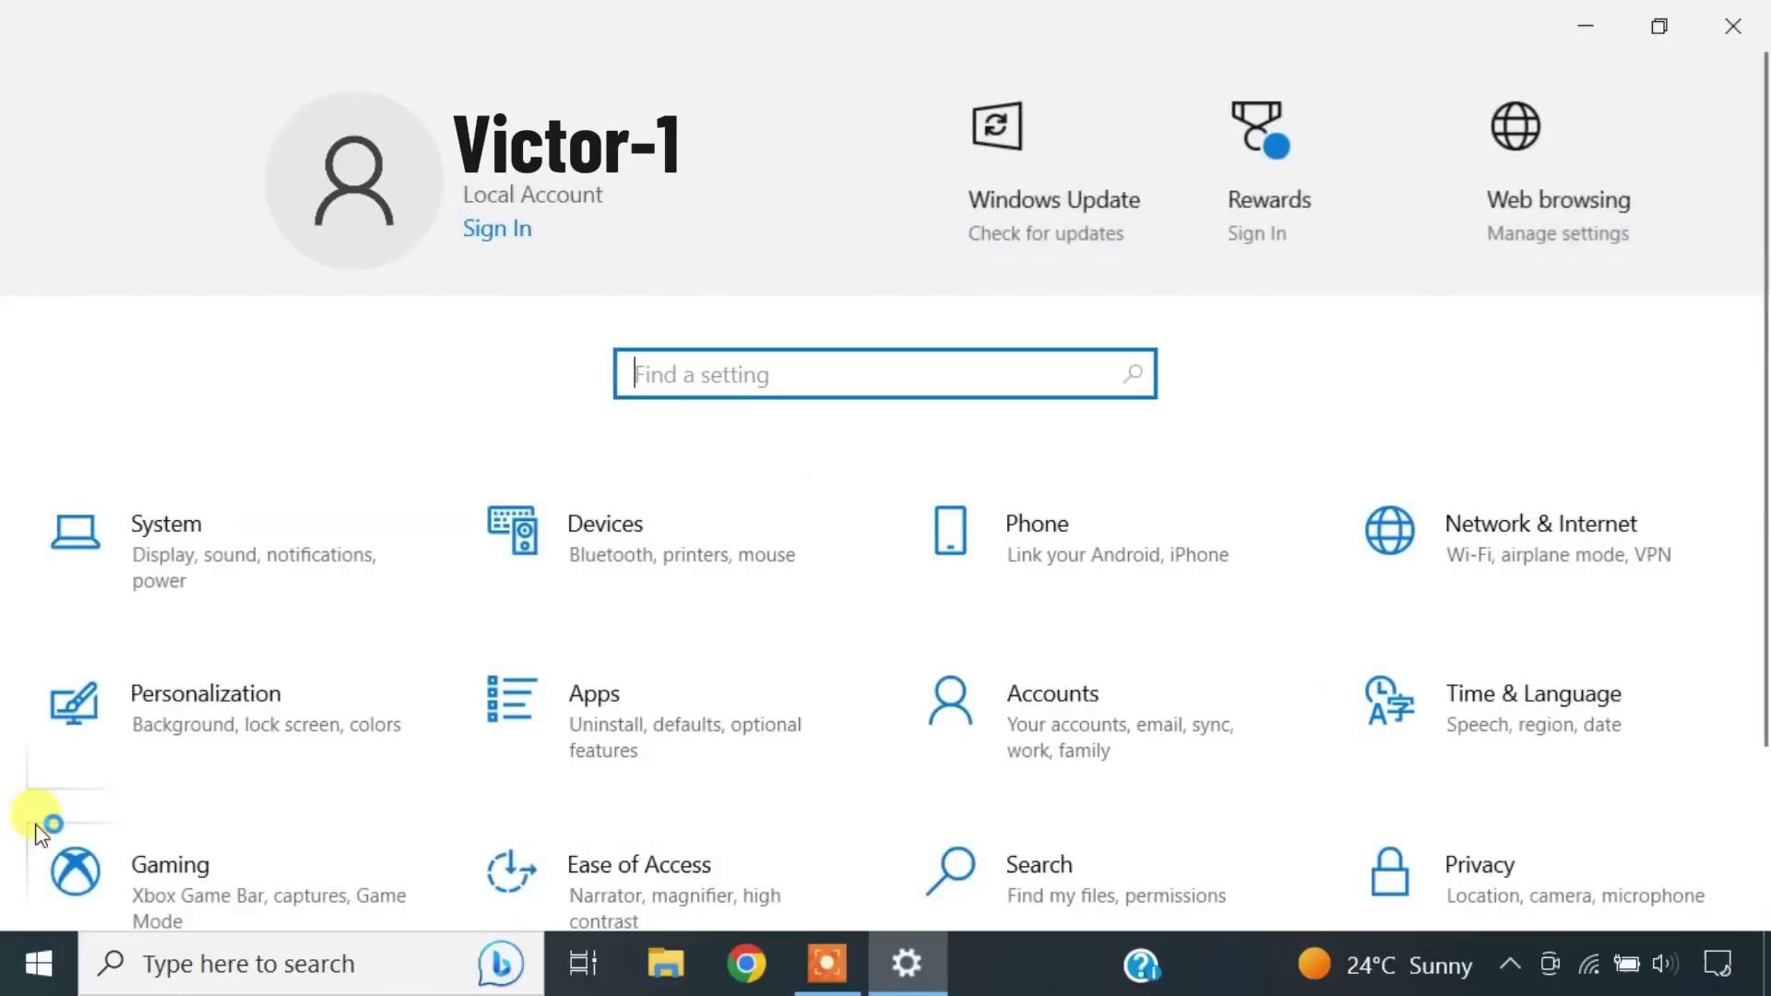
{"action": "left_click", "coordinate": [230, 573]}
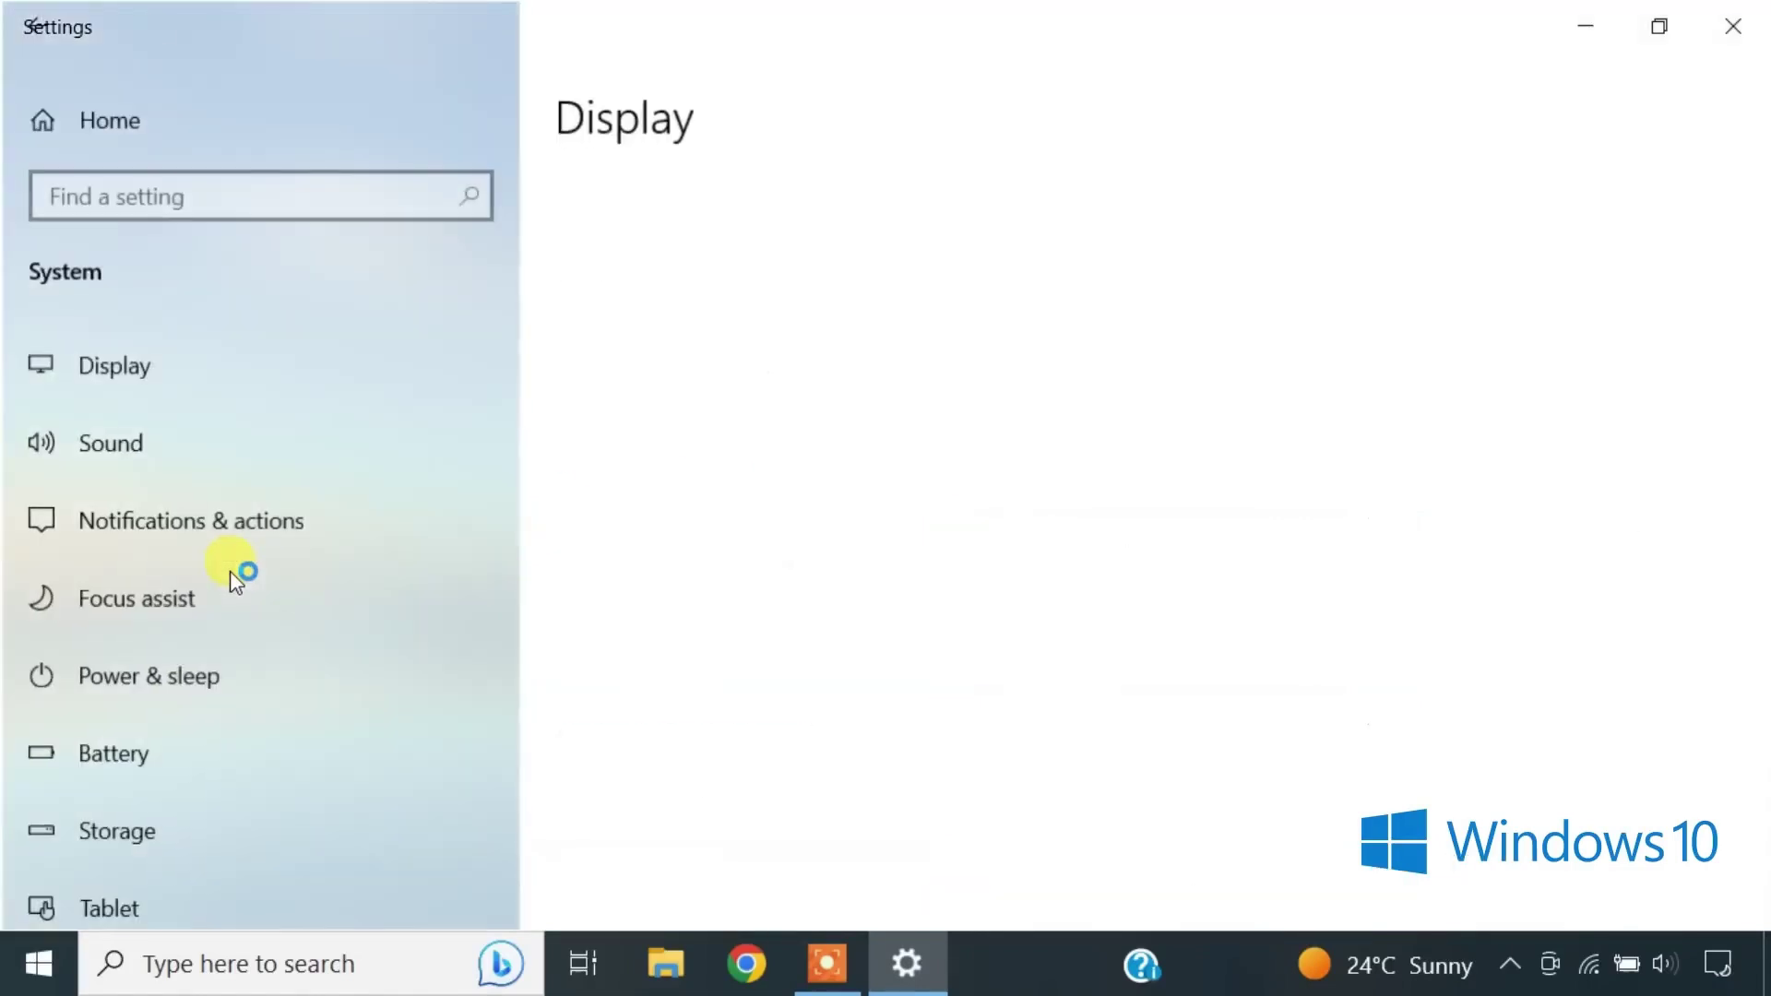
{"action": "scroll", "coordinate": [395, 634], "scroll_direction": "down", "scroll_amount": 2}
{"action": "scroll", "coordinate": [395, 635], "scroll_direction": "down", "scroll_amount": 2}
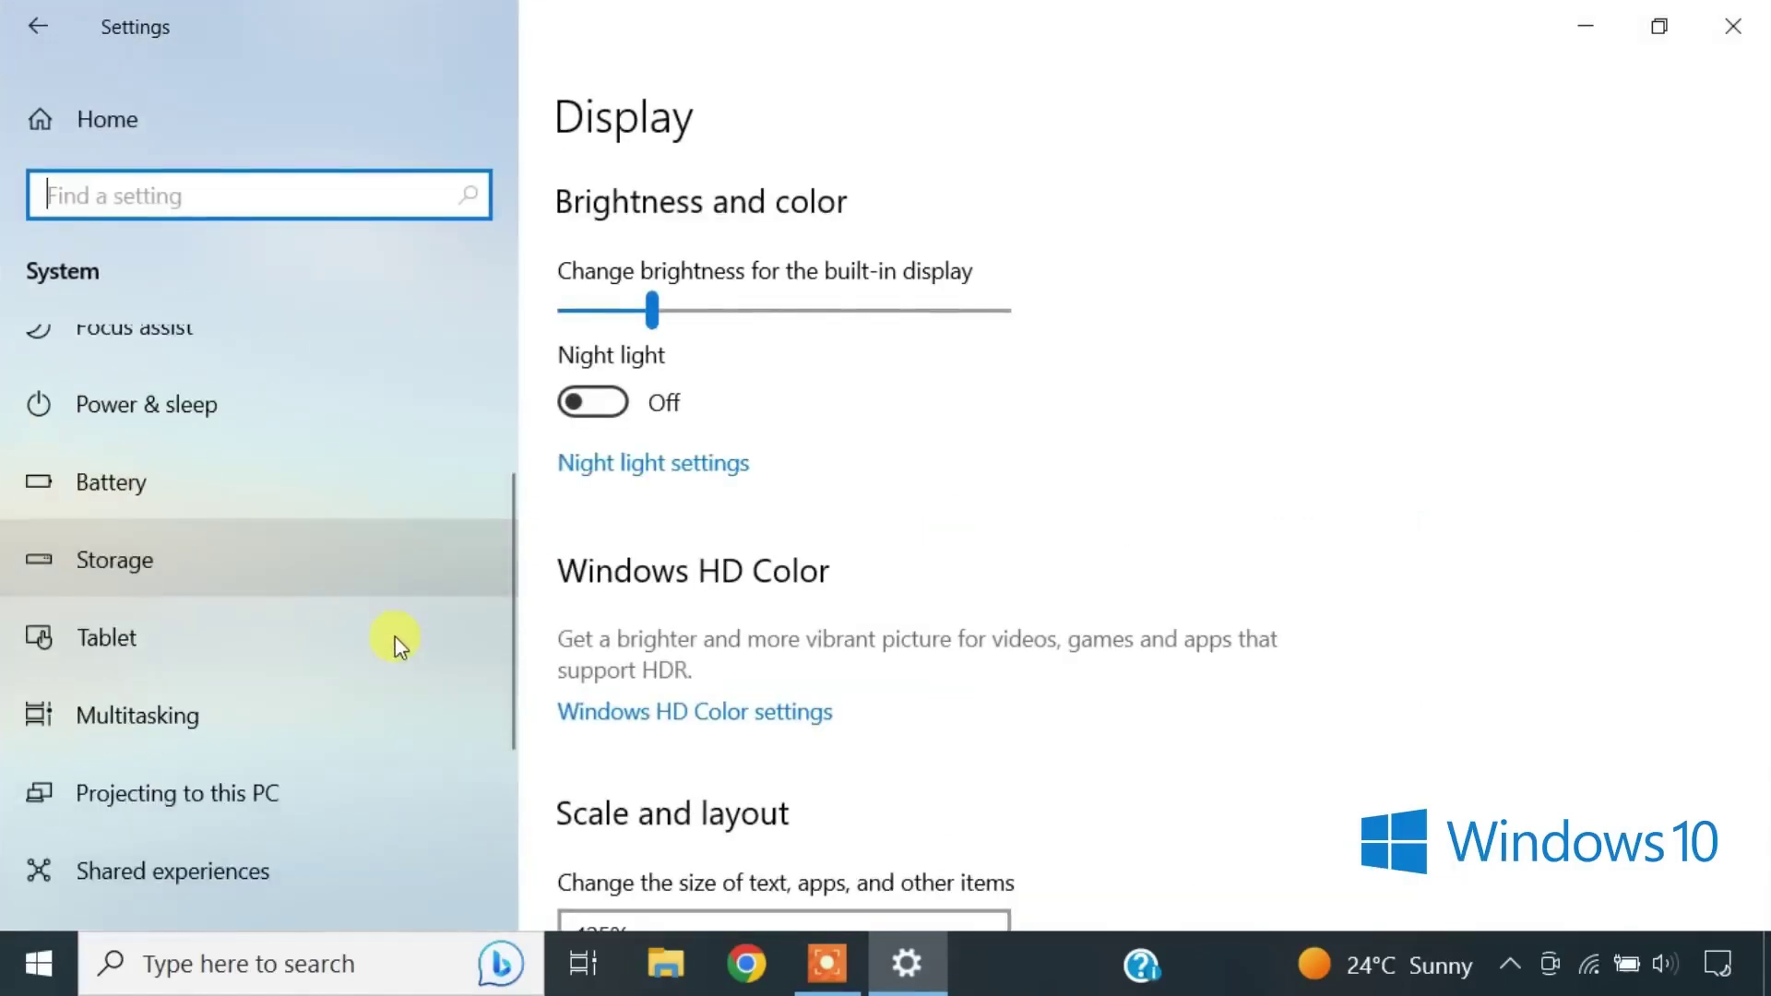
{"action": "scroll", "coordinate": [394, 634], "scroll_direction": "down", "scroll_amount": 3}
{"action": "left_click", "coordinate": [220, 612]}
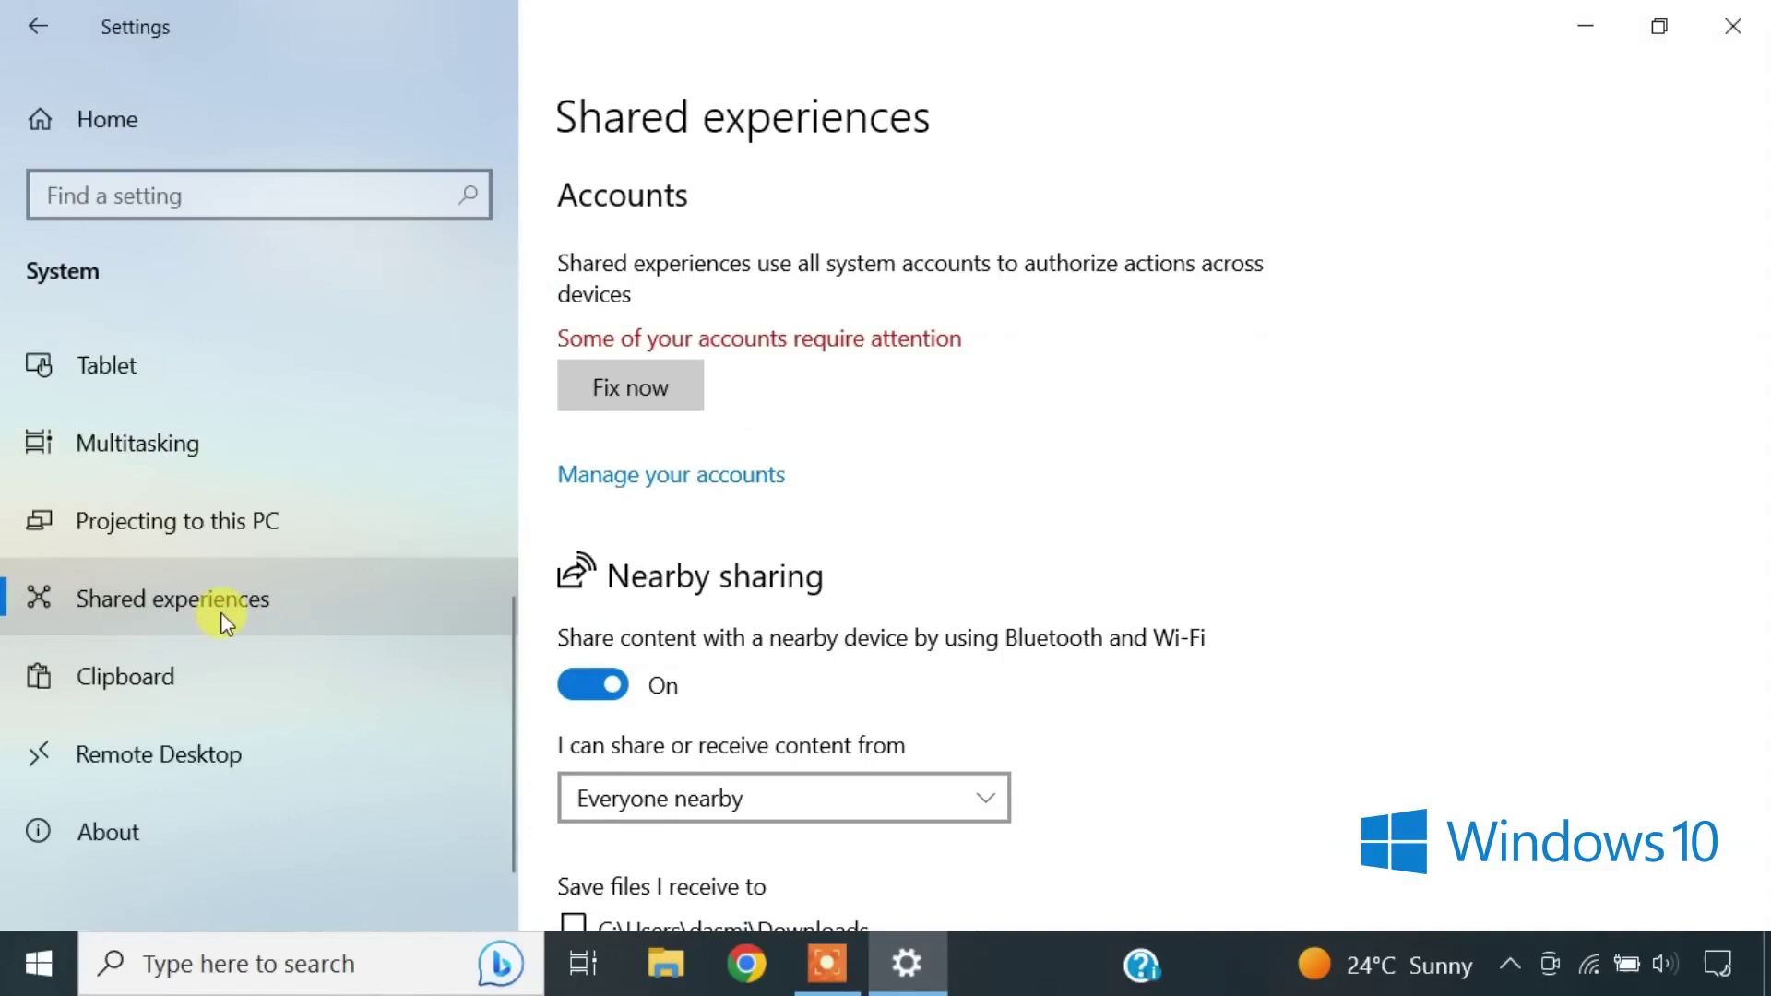
Set Share across devices to share or receive from Everyone nearby
{"action": "scroll", "coordinate": [1135, 612], "scroll_direction": "down", "scroll_amount": 3}
{"action": "scroll", "coordinate": [729, 493], "scroll_direction": "down", "scroll_amount": 3}
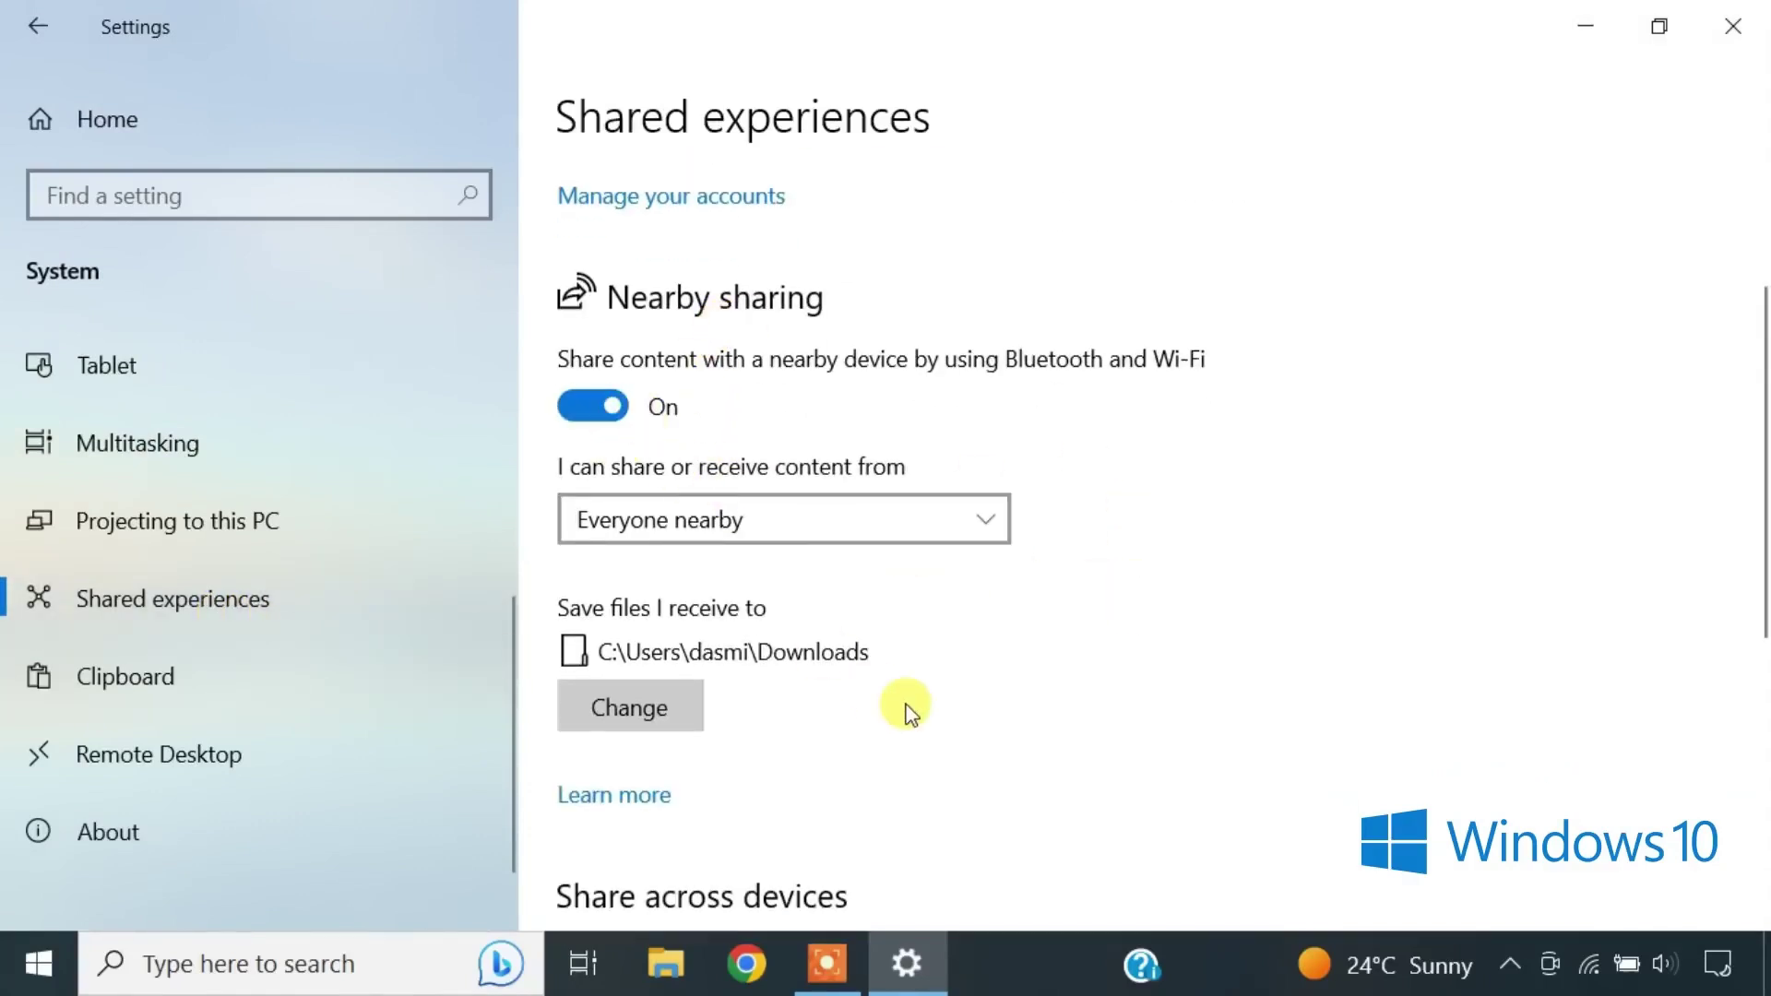
{"action": "scroll", "coordinate": [905, 711], "scroll_direction": "down", "scroll_amount": 3}
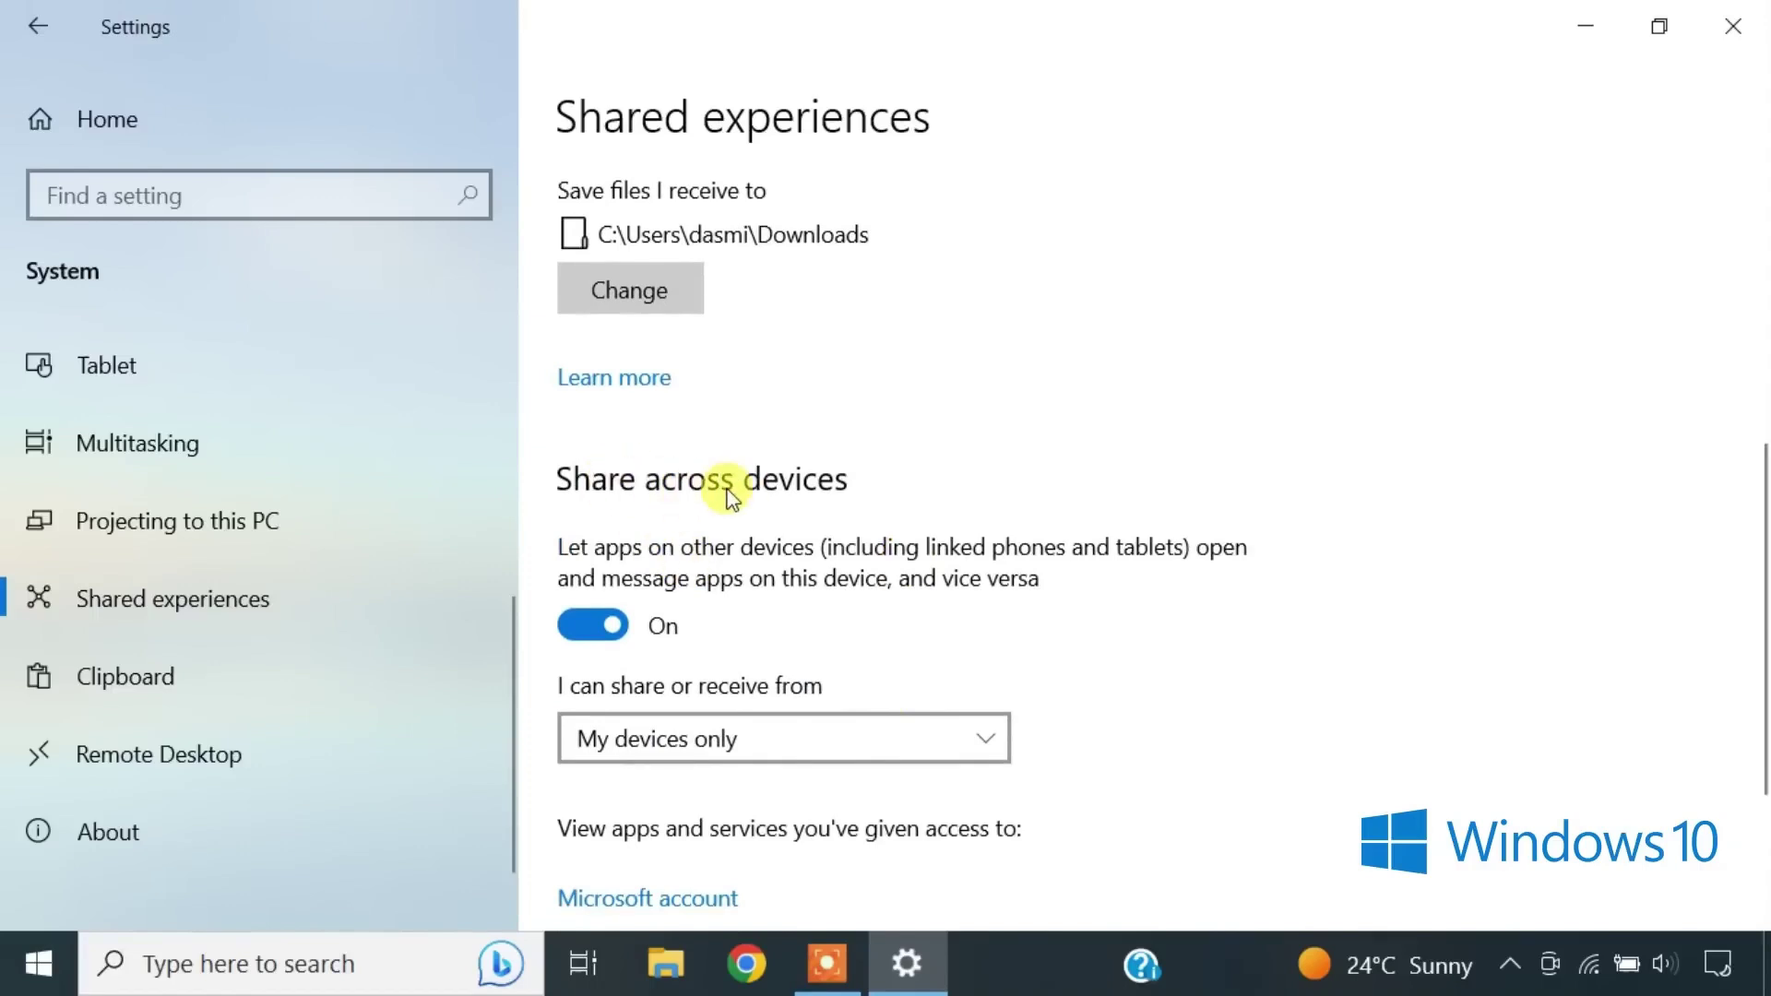
{"action": "left_click", "coordinate": [747, 742]}
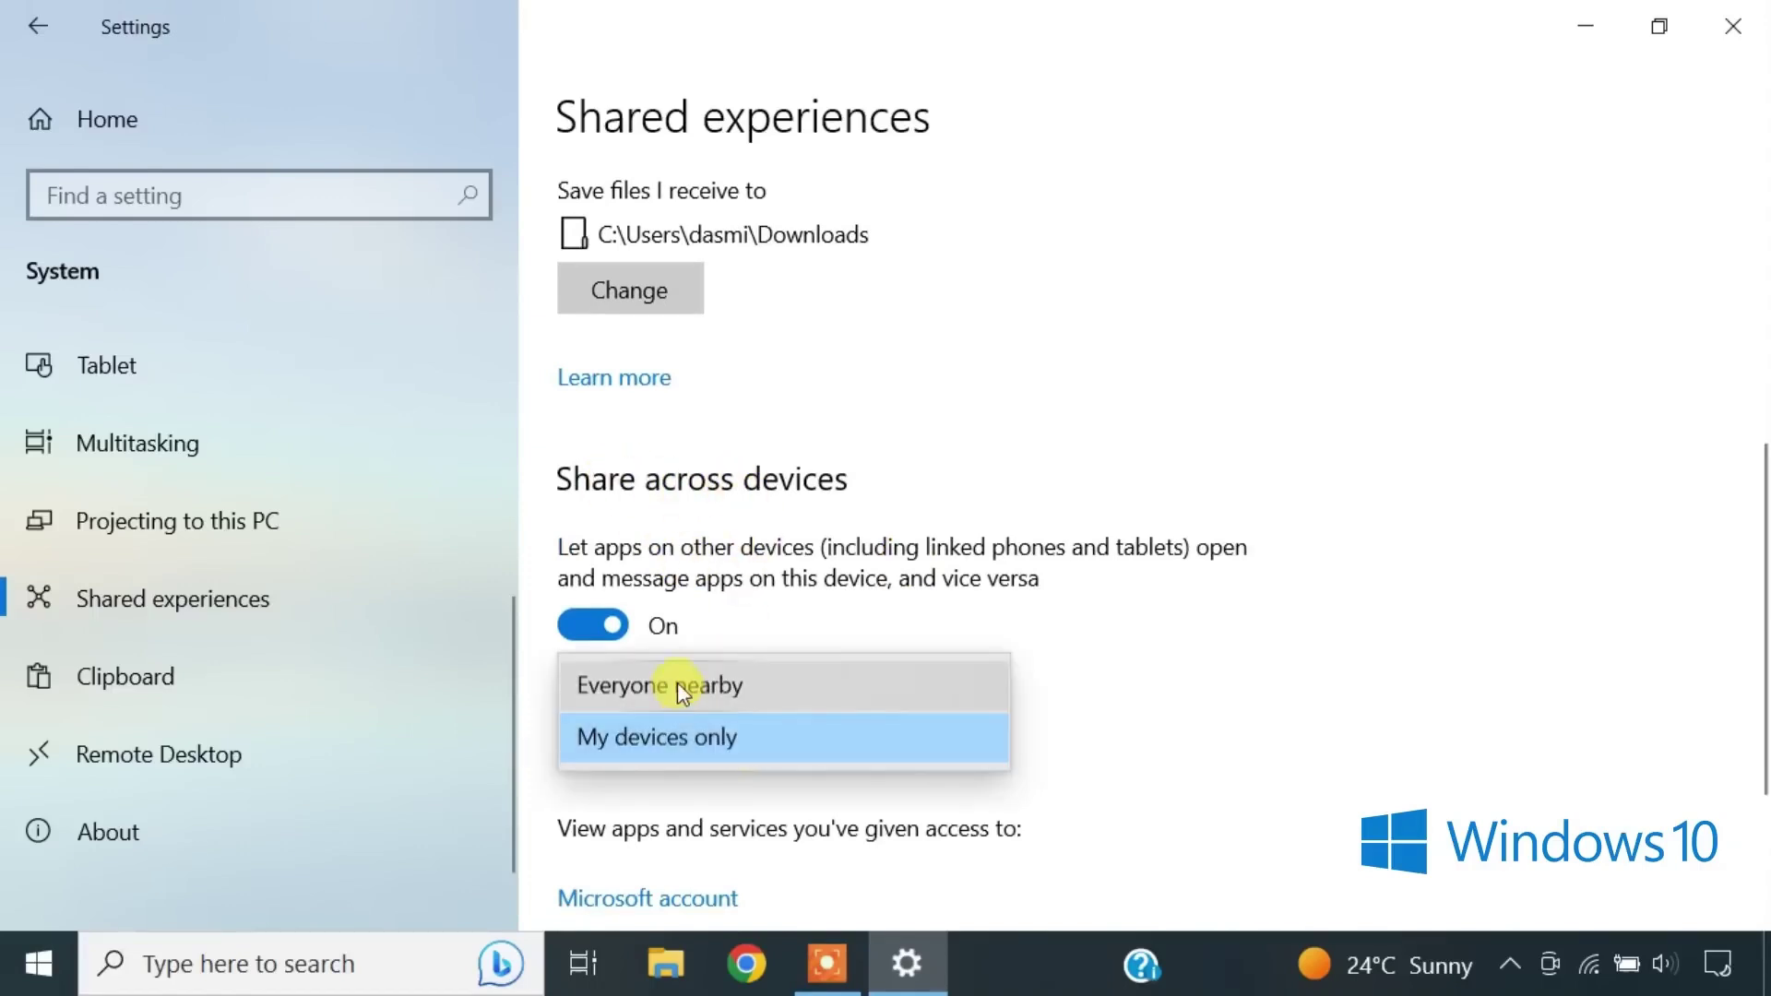
{"action": "left_click", "coordinate": [677, 683]}
{"action": "scroll", "coordinate": [1119, 763], "scroll_direction": "down", "scroll_amount": 3}
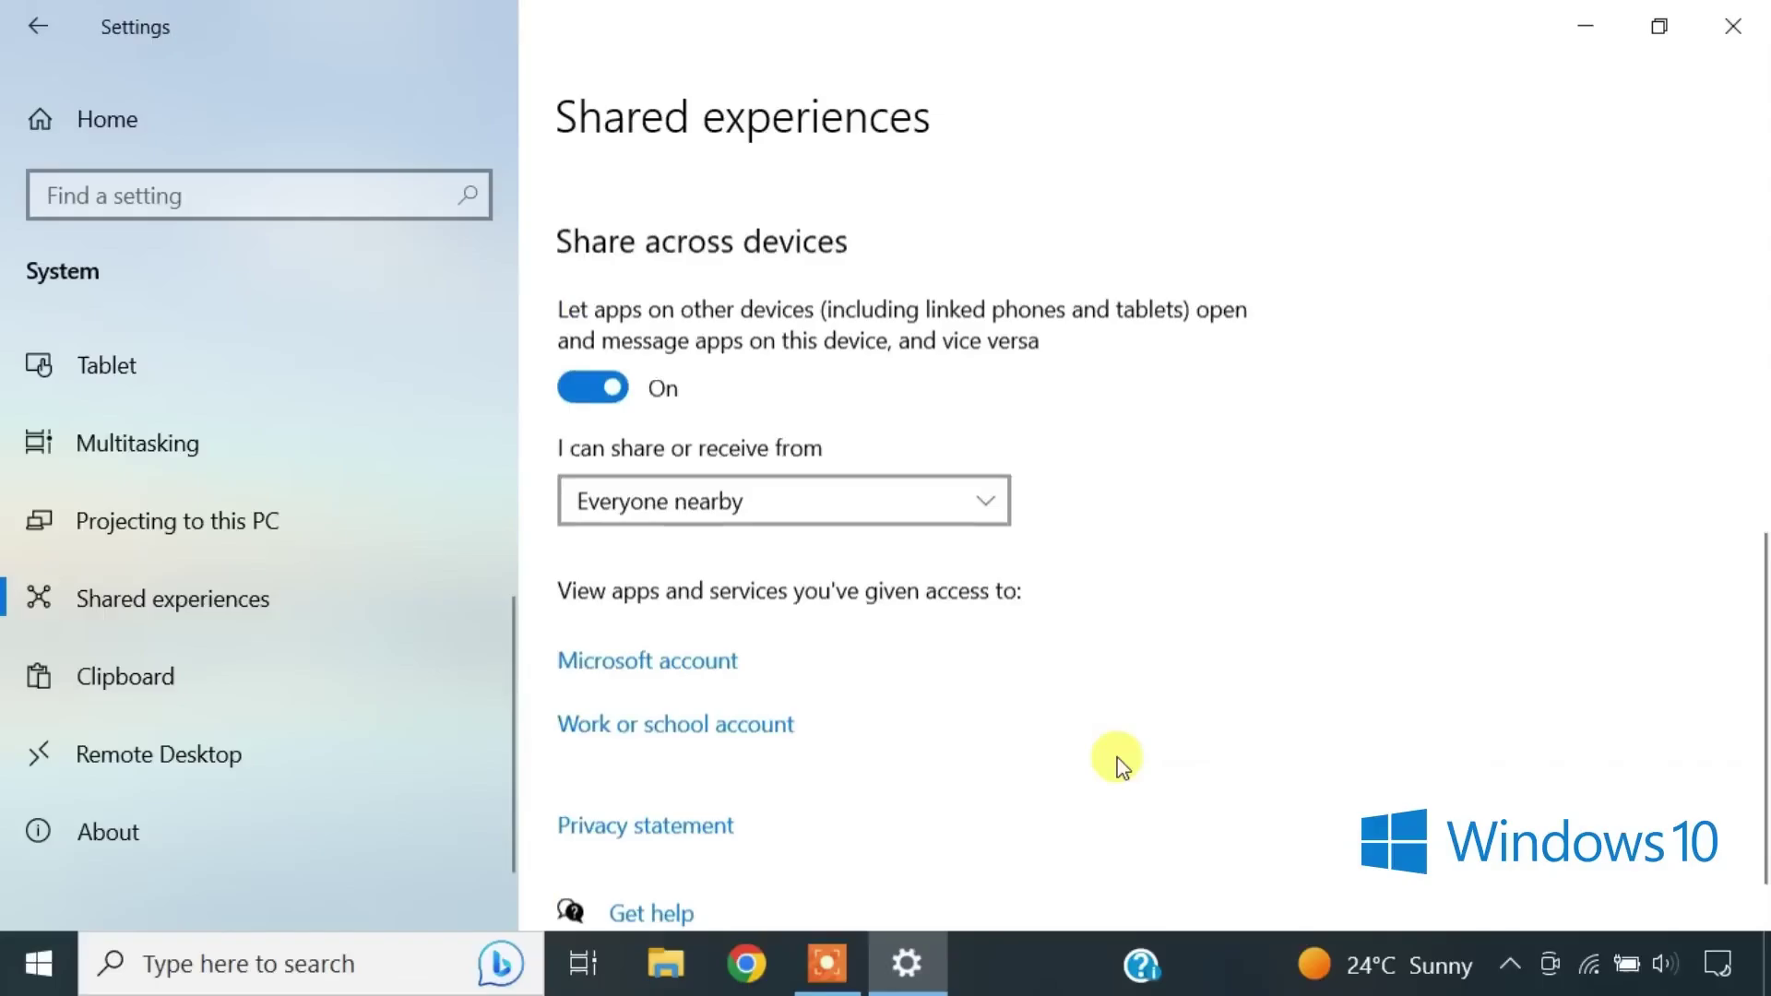
{"action": "scroll", "coordinate": [1119, 763], "scroll_direction": "down", "scroll_amount": 1}
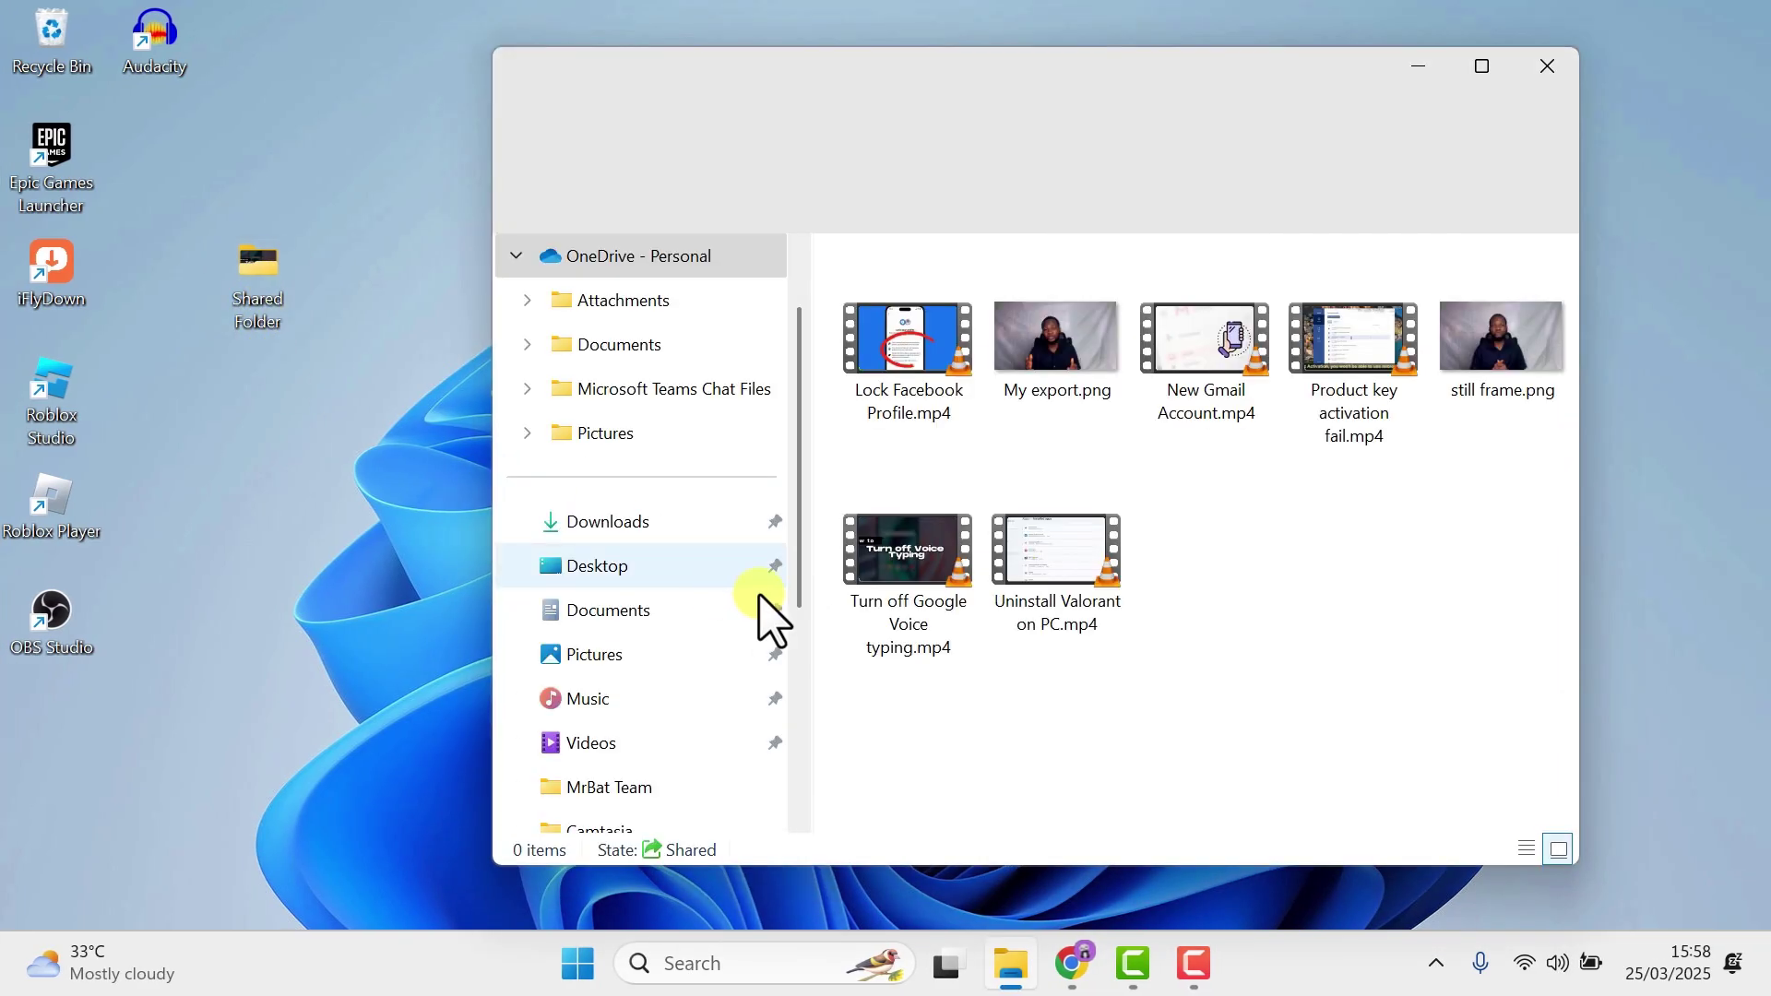
Send the seven video files in Shared Folder to MILAN-1 via Nearby Sharing
{"action": "mouse_move", "coordinate": [901, 681]}
{"action": "left_mouse_down"}
{"action": "mouse_move", "coordinate": [1335, 364]}
{"action": "mouse_move", "coordinate": [1462, 375]}
{"action": "left_mouse_up"}
{"action": "key", "text": "shift+F10"}
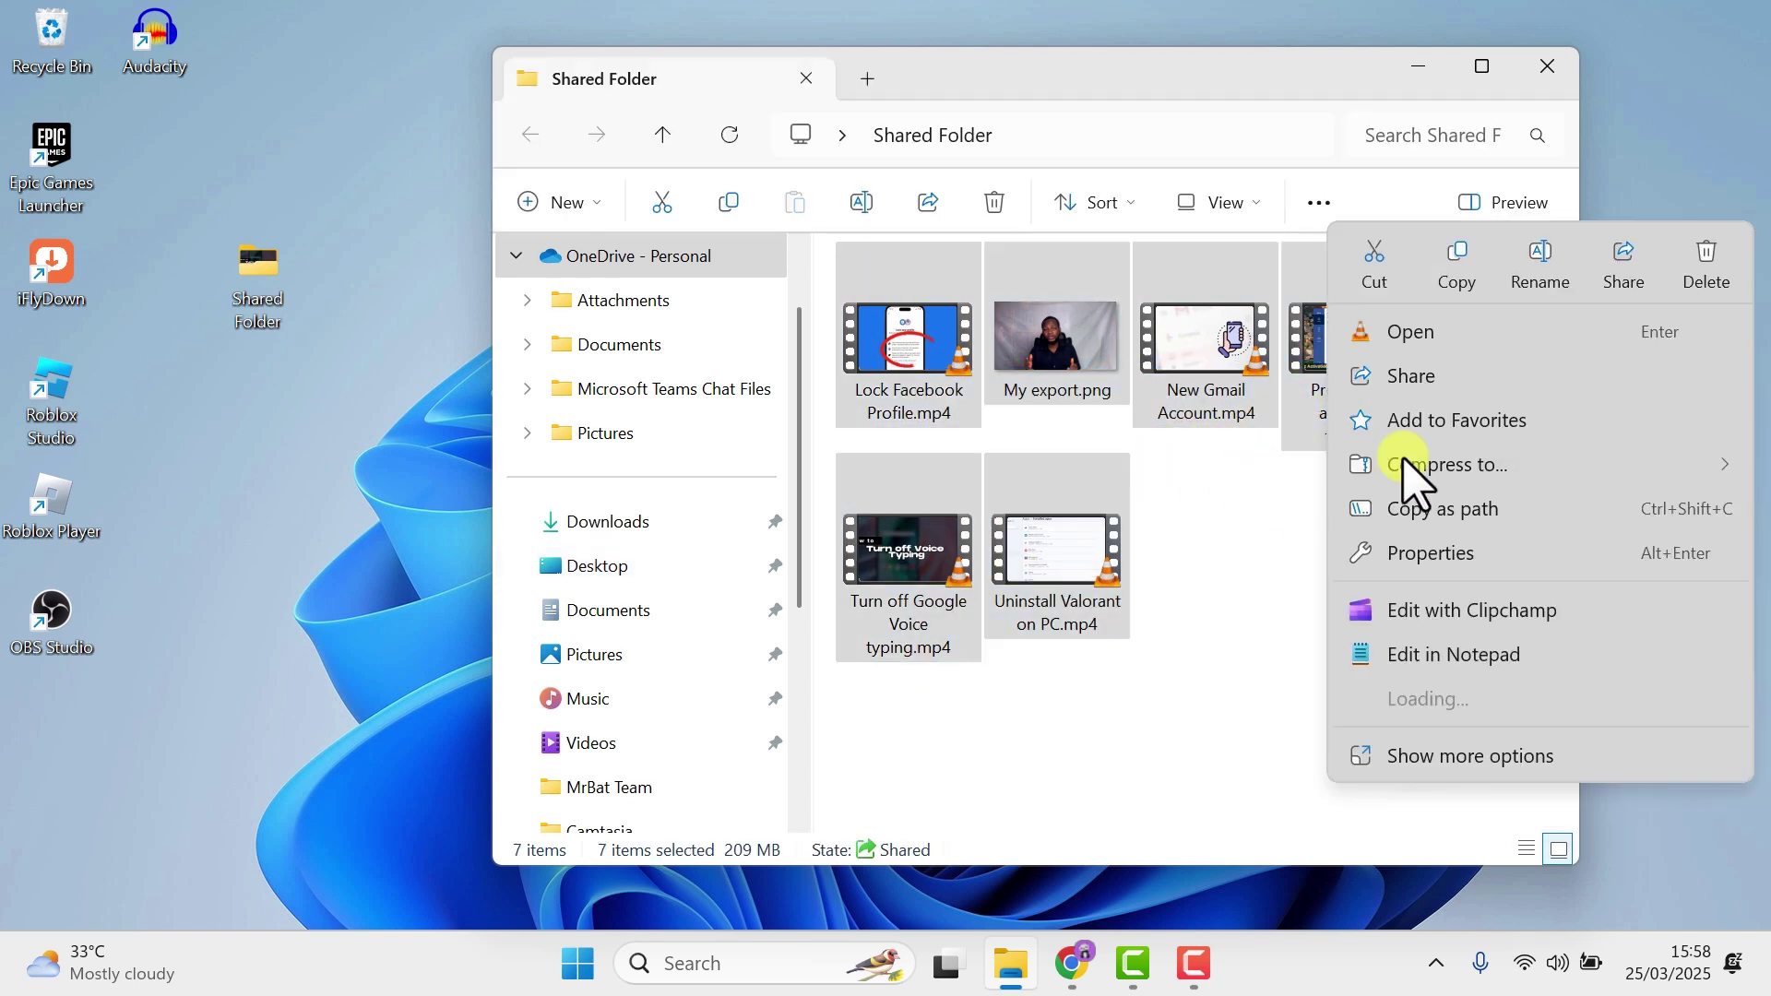
{"action": "left_click", "coordinate": [1624, 268]}
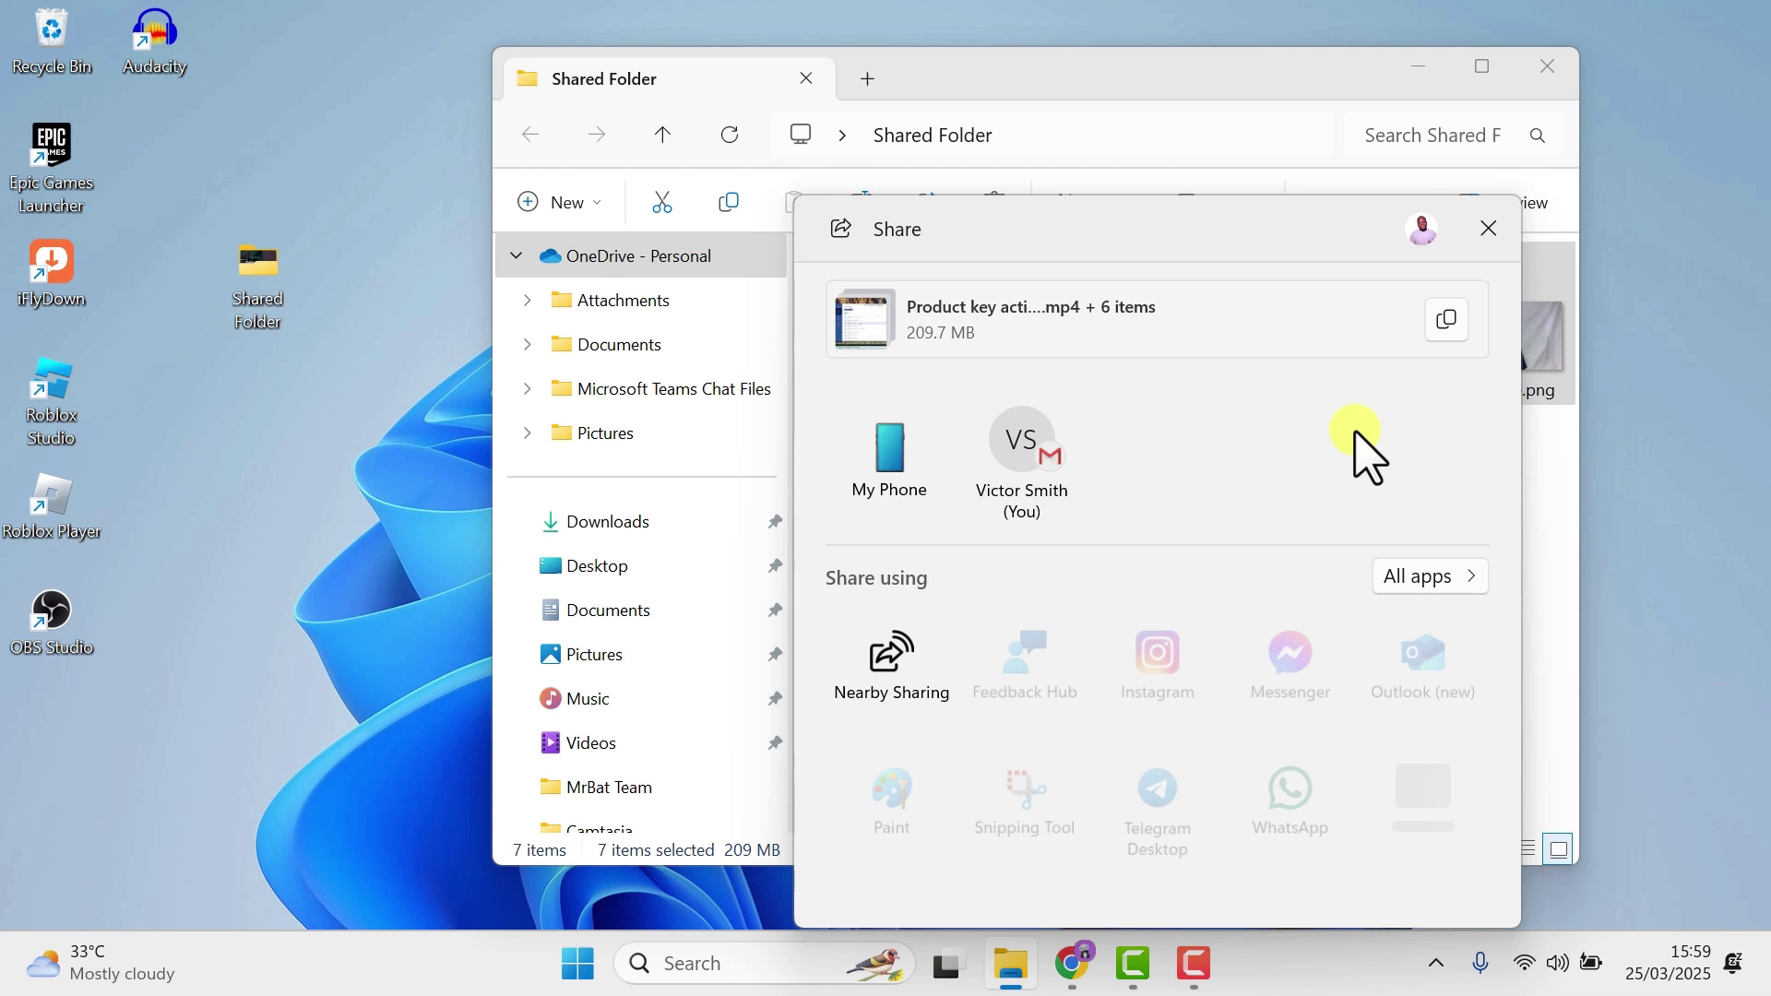
{"action": "left_click", "coordinate": [915, 651]}
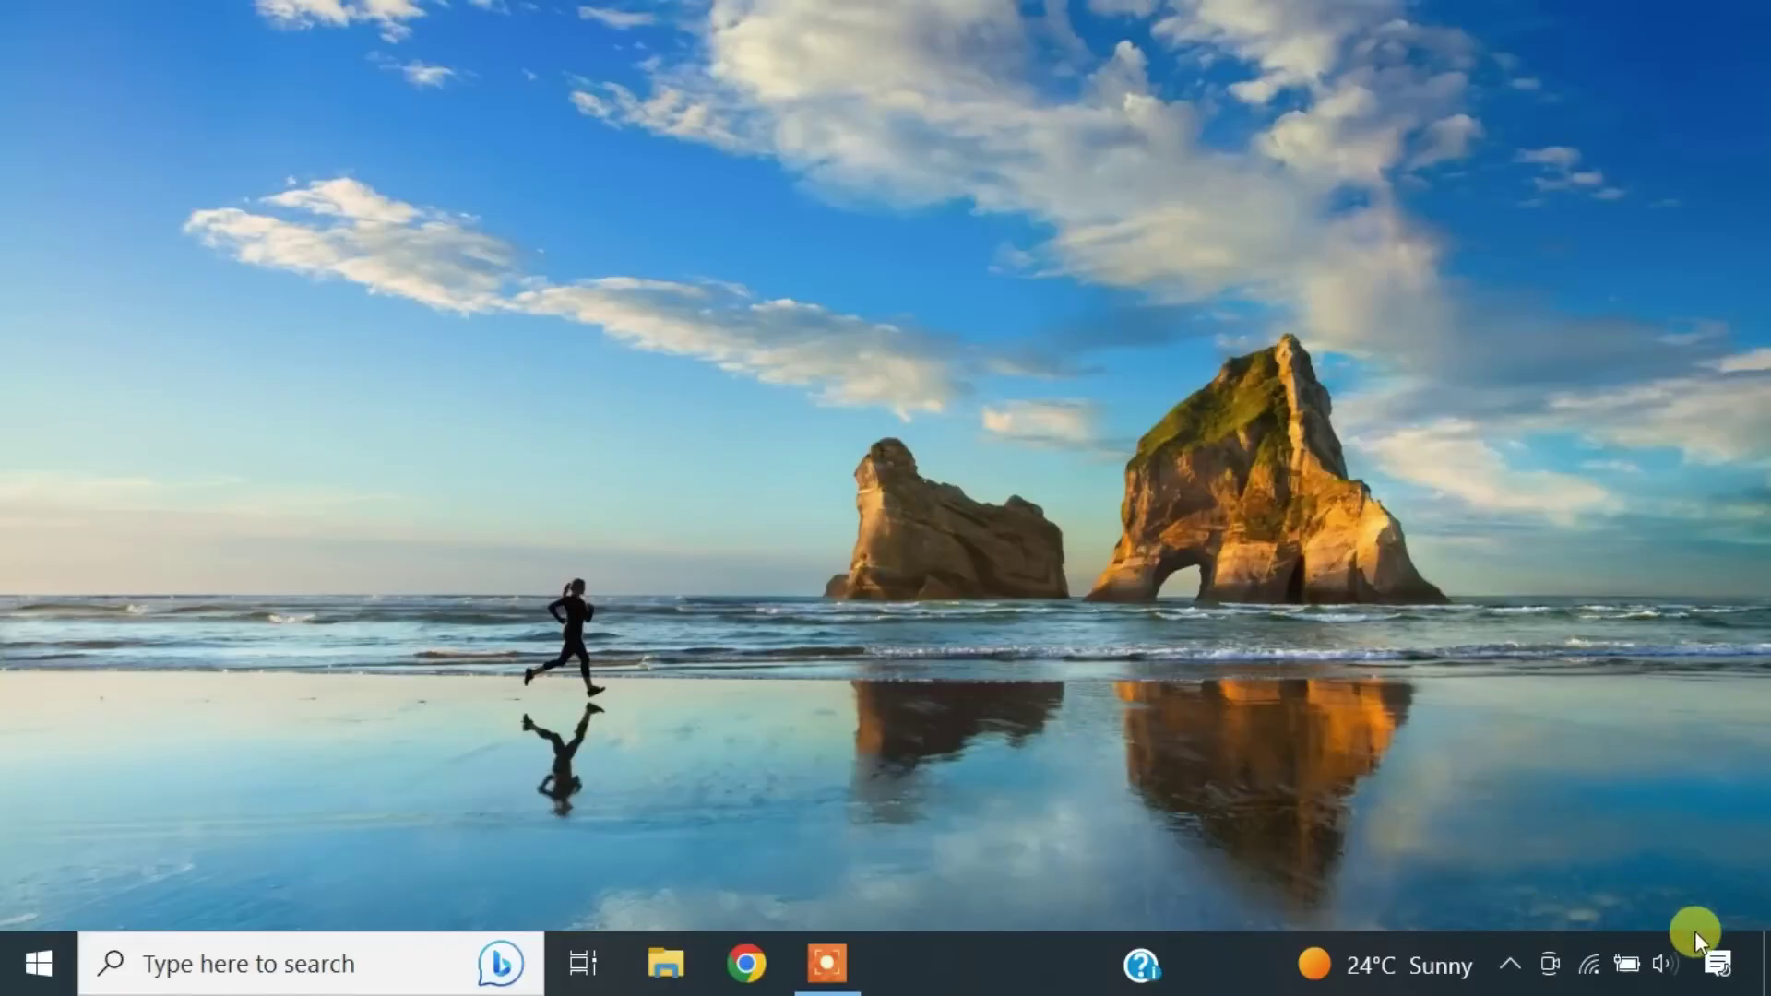
Save the nine incoming Nearby Sharing files to Downloads and open their folder
{"action": "left_click", "coordinate": [1720, 962]}
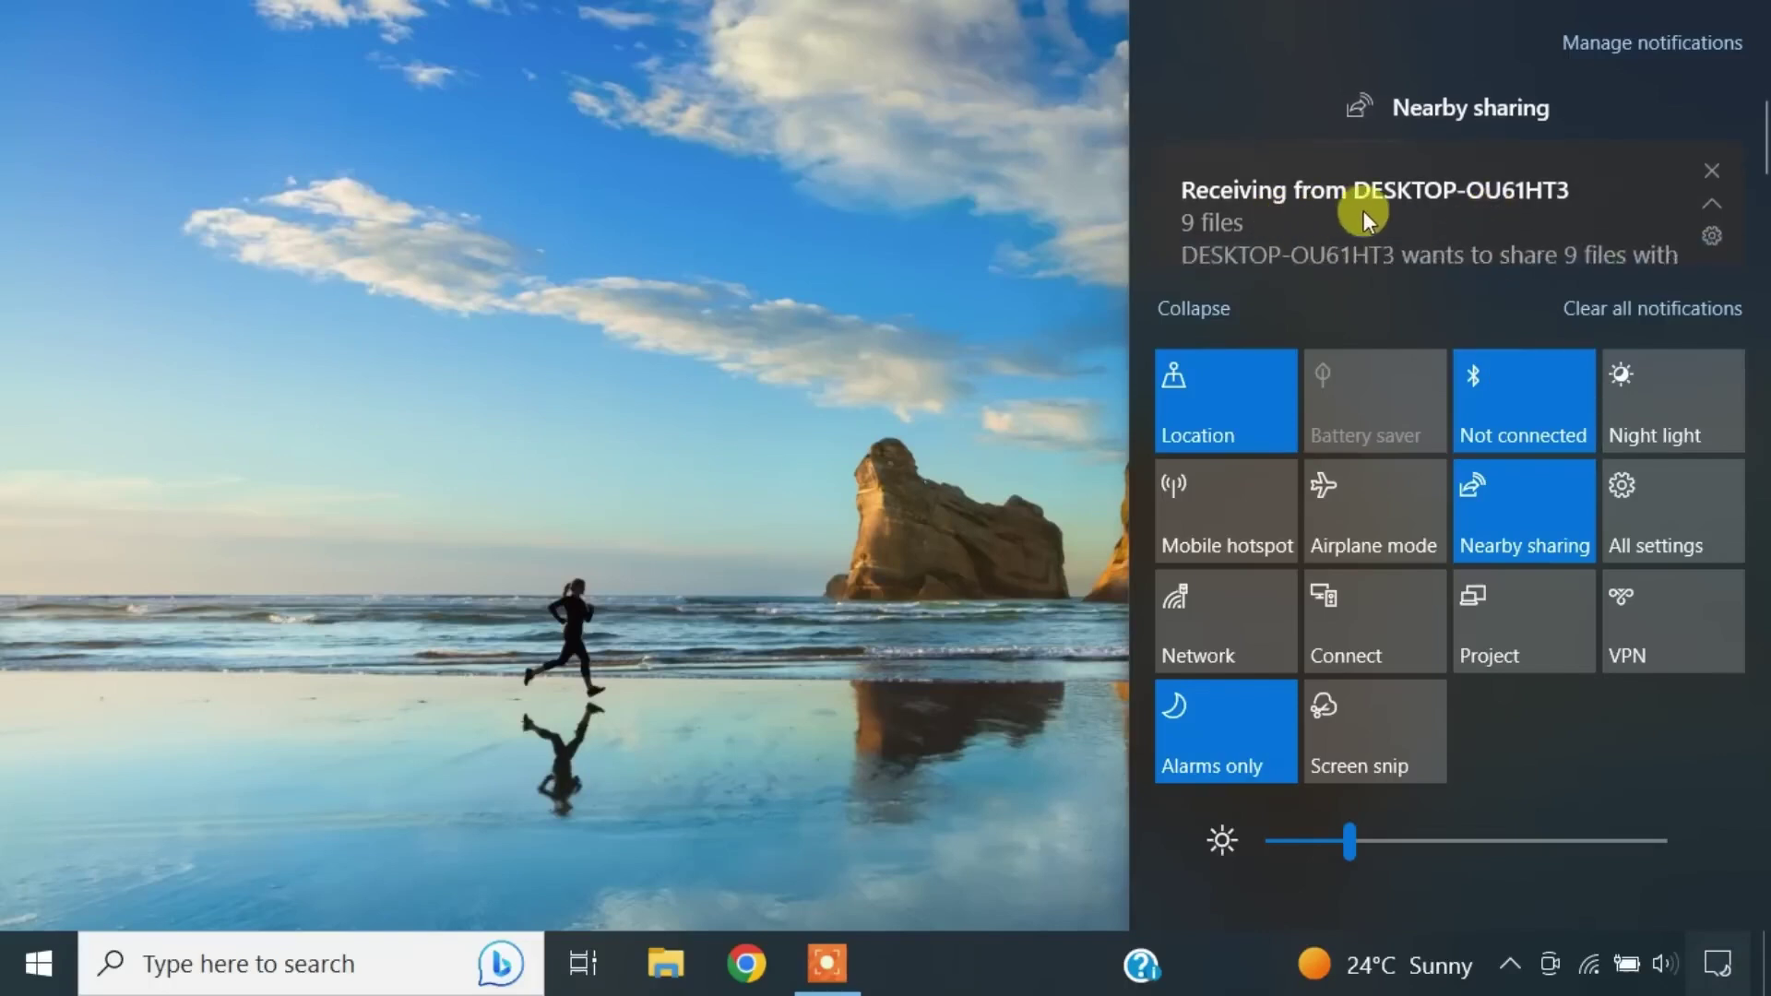
{"action": "scroll", "coordinate": [1411, 208], "scroll_direction": "down", "scroll_amount": 3}
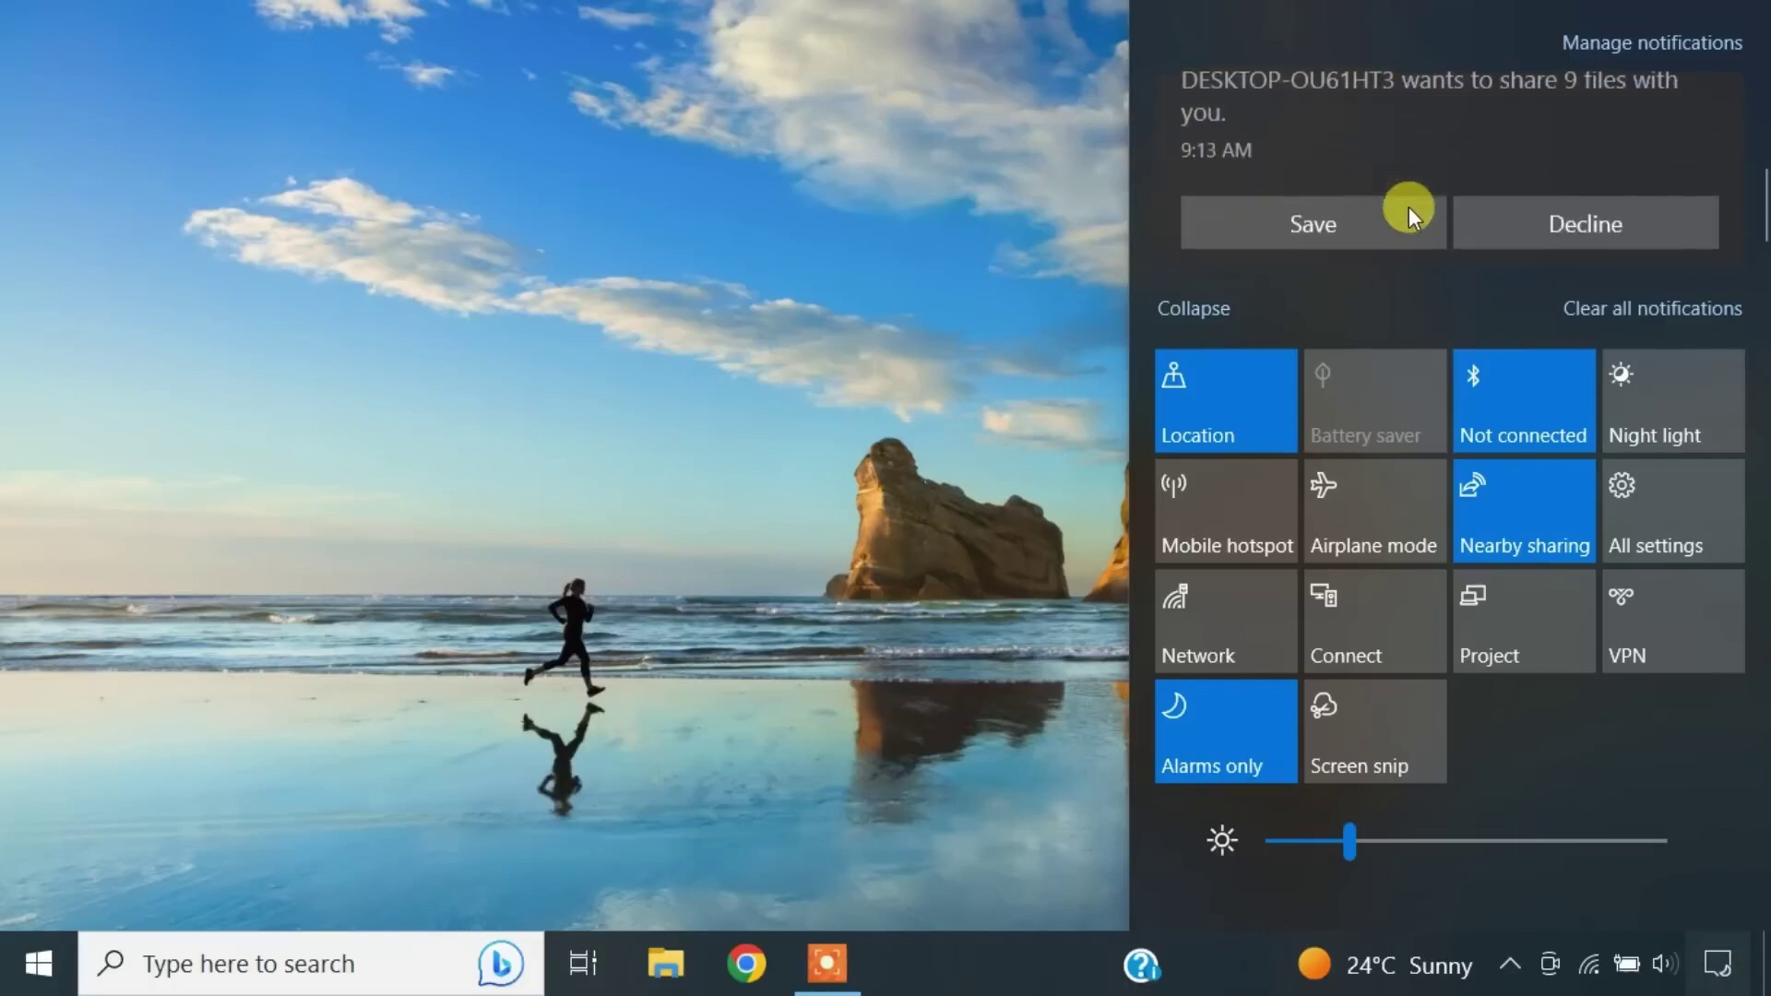
{"action": "left_click", "coordinate": [1346, 220]}
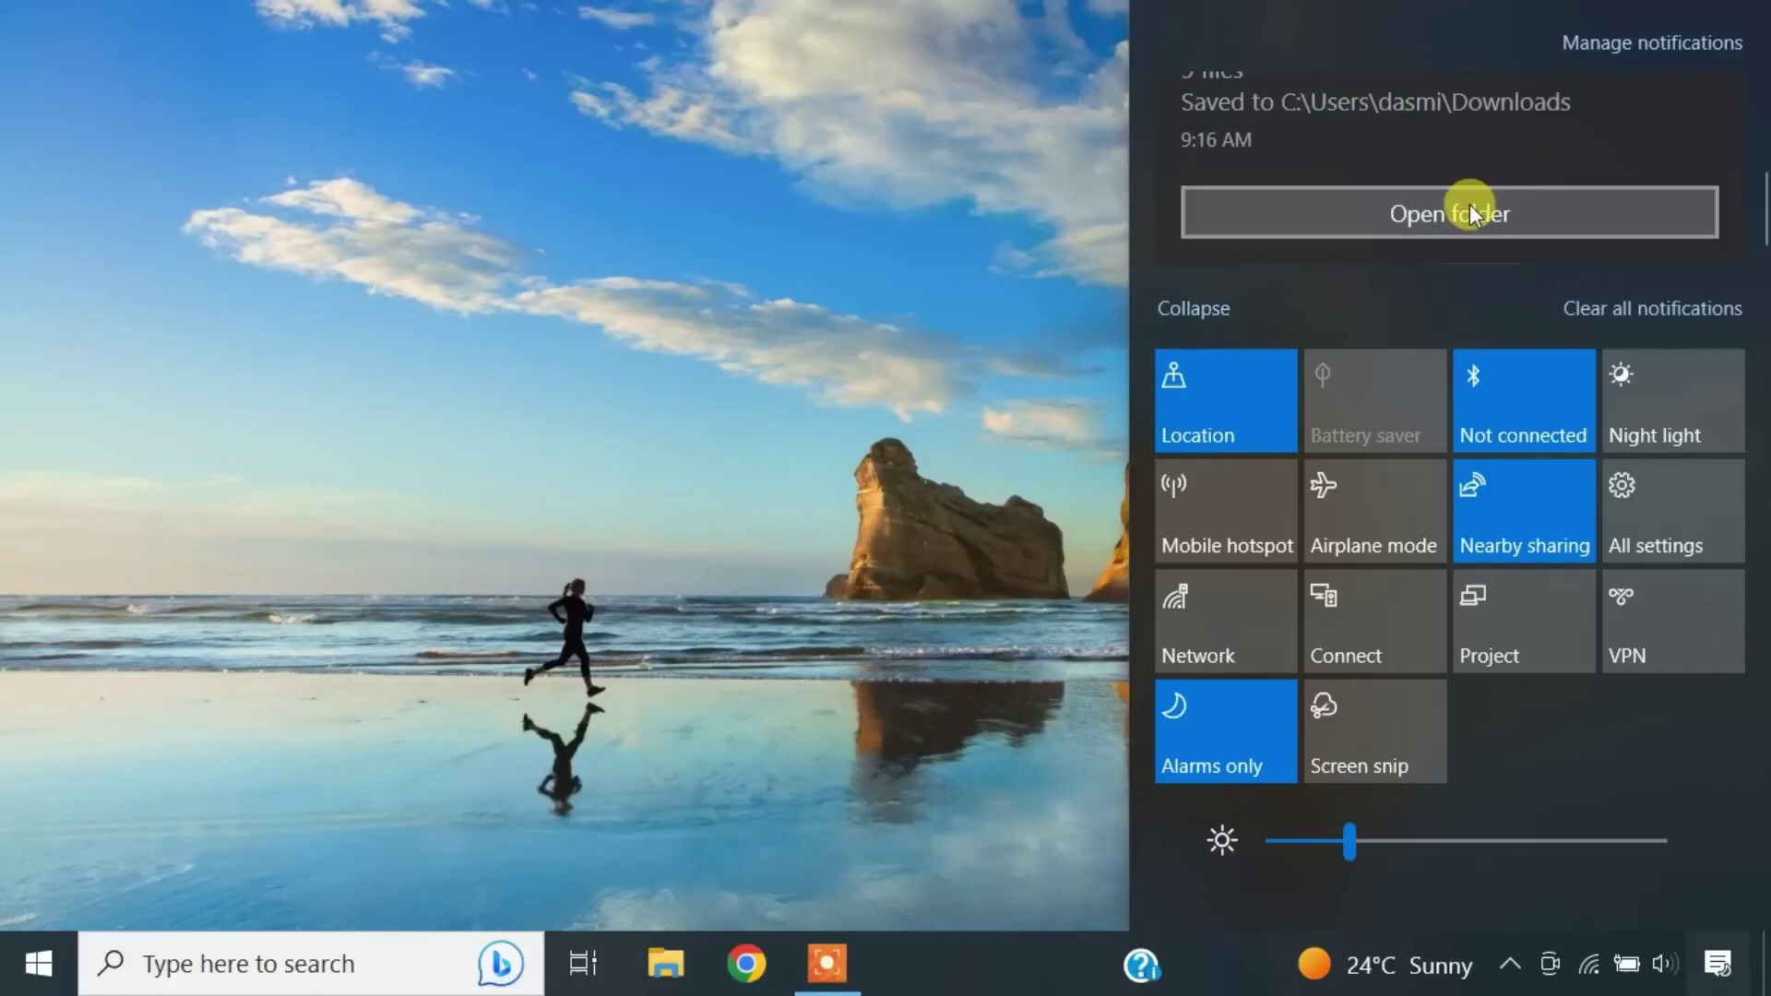
{"action": "left_click", "coordinate": [1469, 203]}
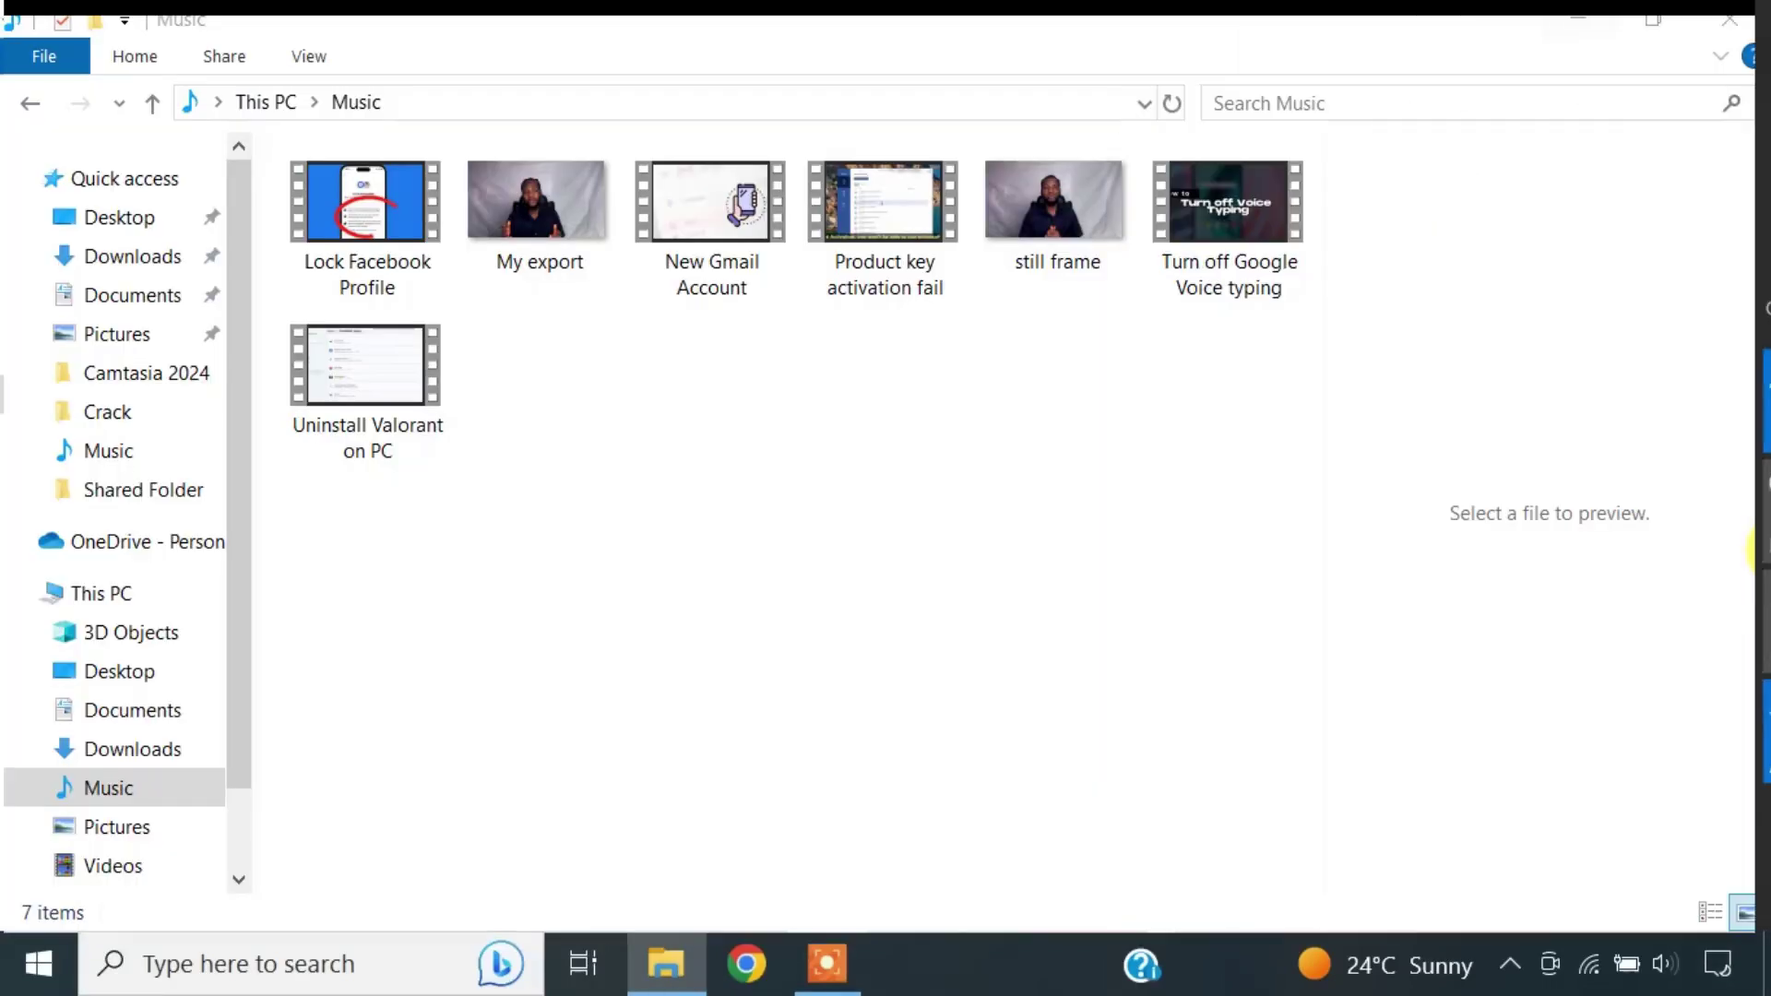